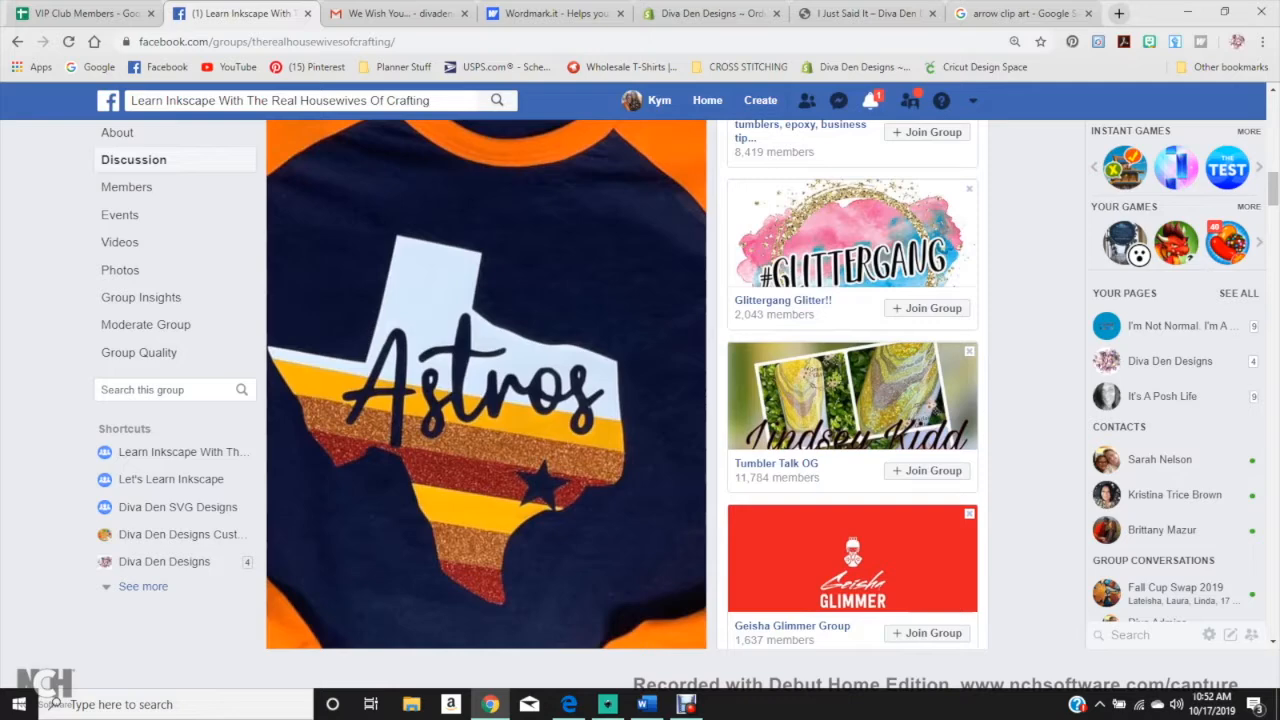
Step: Open the Astros Texas shirt photo from the Facebook group post in the photo viewer
{"action": "scroll", "coordinate": [620, 400], "scroll_direction": "up", "scroll_amount": 1}
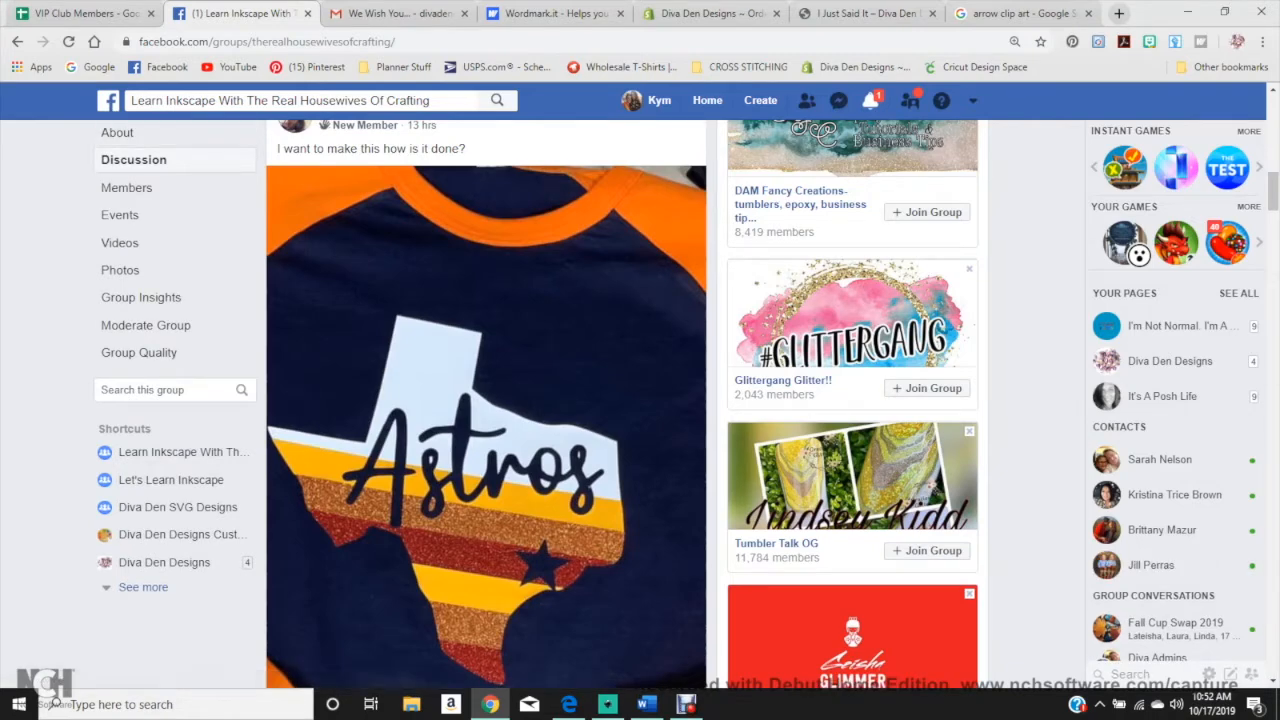
{"action": "scroll", "coordinate": [486, 404], "scroll_direction": "down", "scroll_amount": 1}
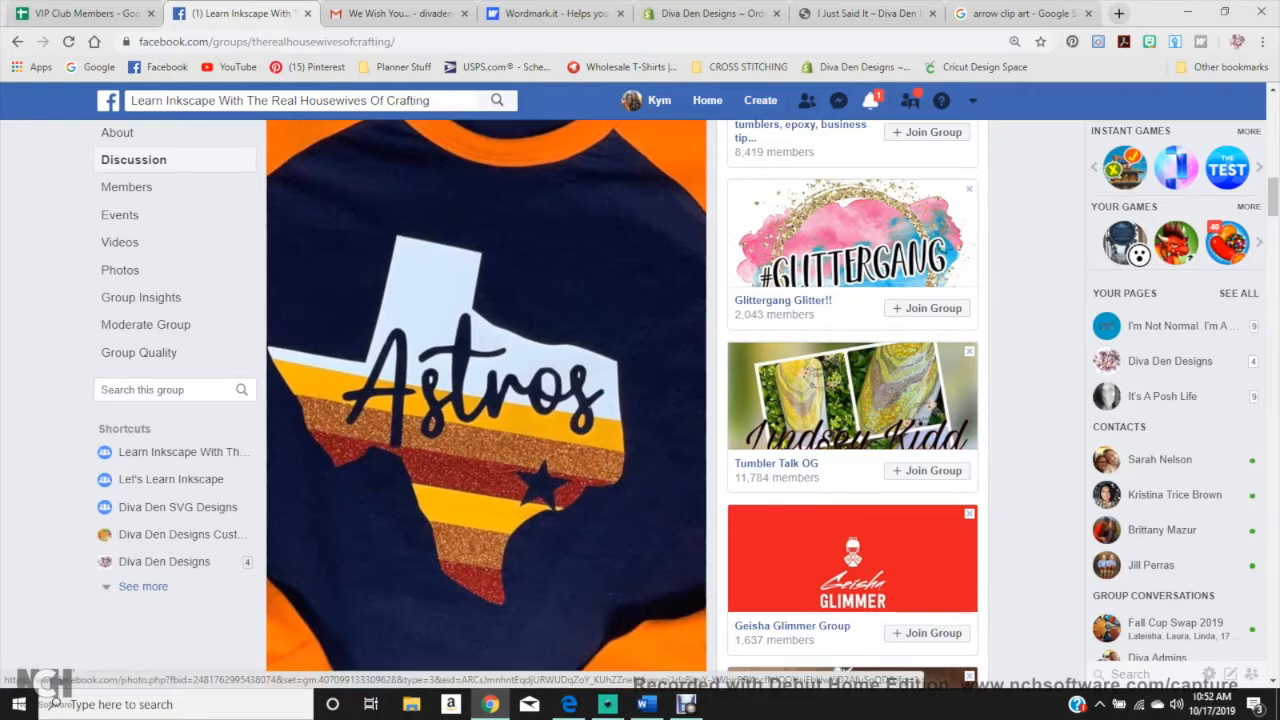
{"action": "right_click", "coordinate": [472, 477]}
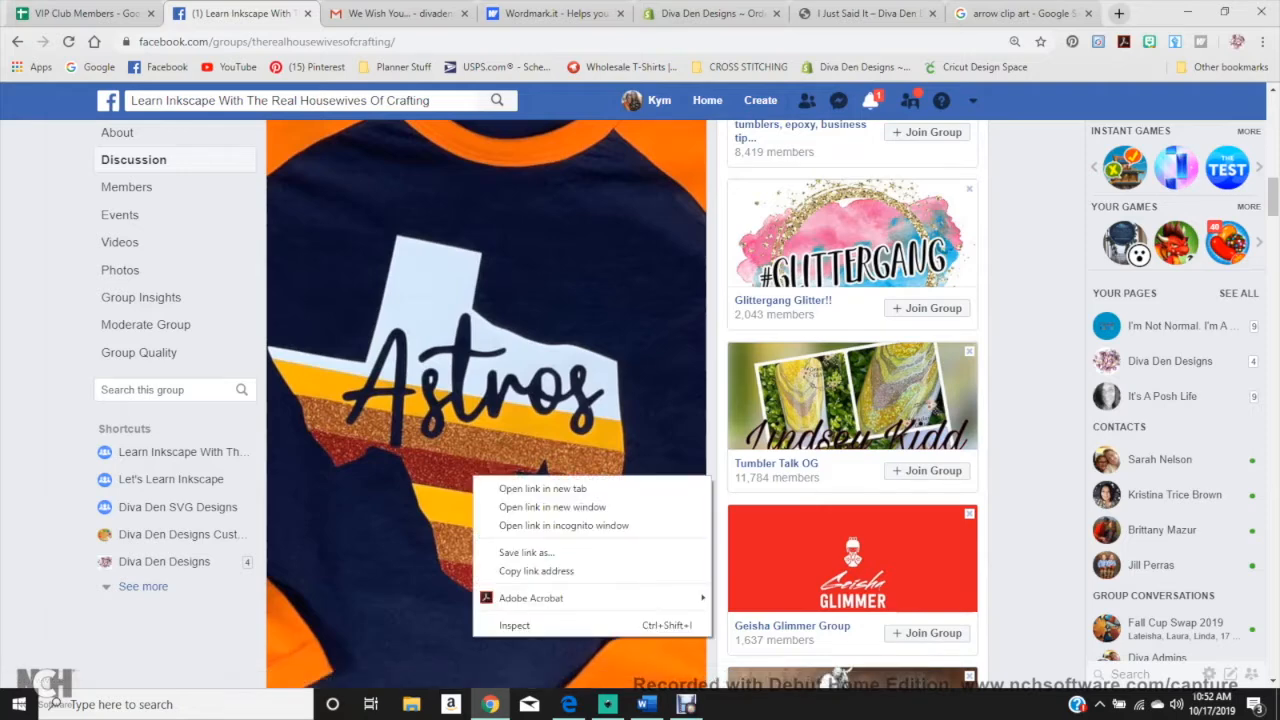
{"action": "left_click", "coordinate": [440, 430]}
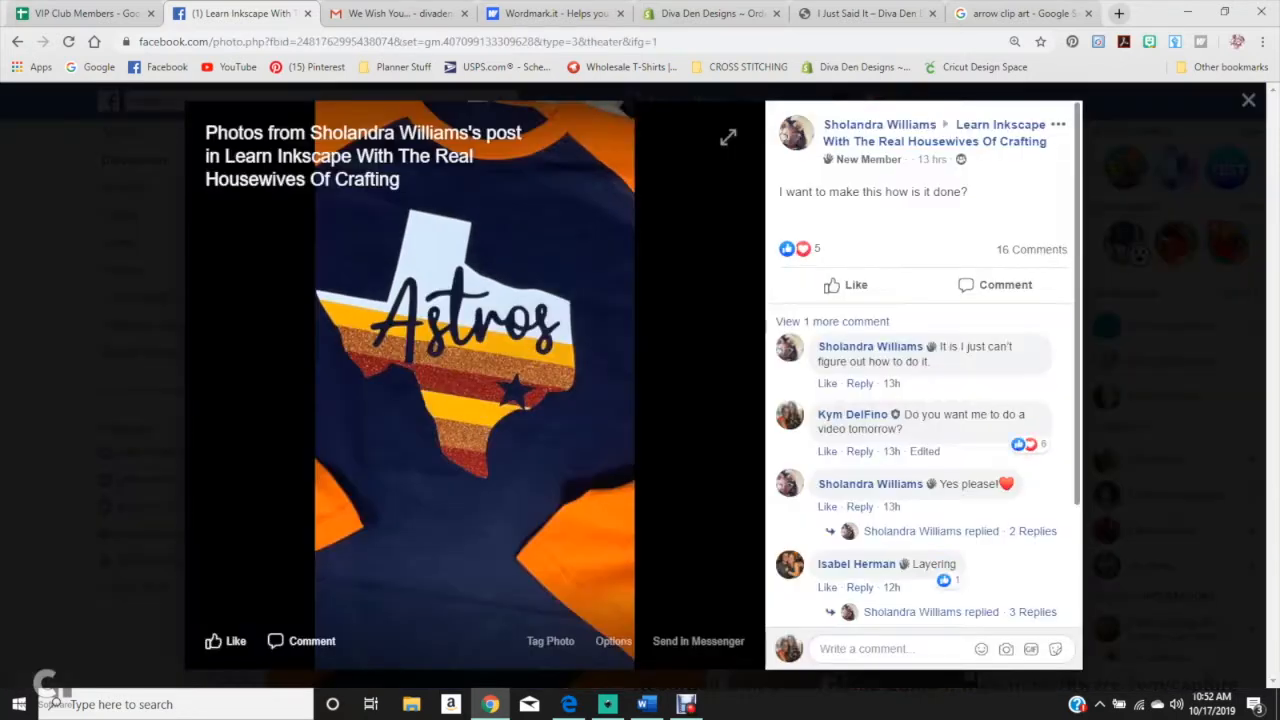
Step: Switch to Inkscape and import the Astros shirt photo into the new document
{"action": "key", "text": "alt+Tab"}
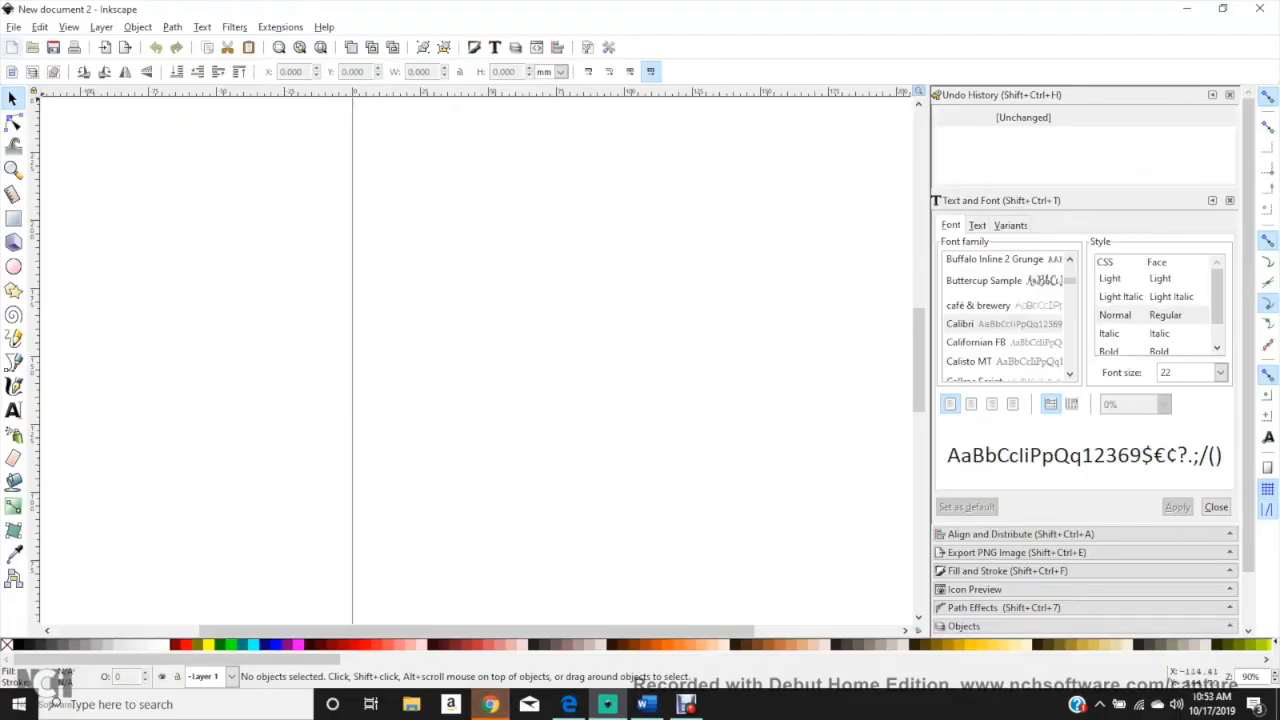
{"action": "left_click", "coordinate": [14, 27]}
{"action": "mouse_move", "coordinate": [39, 27]}
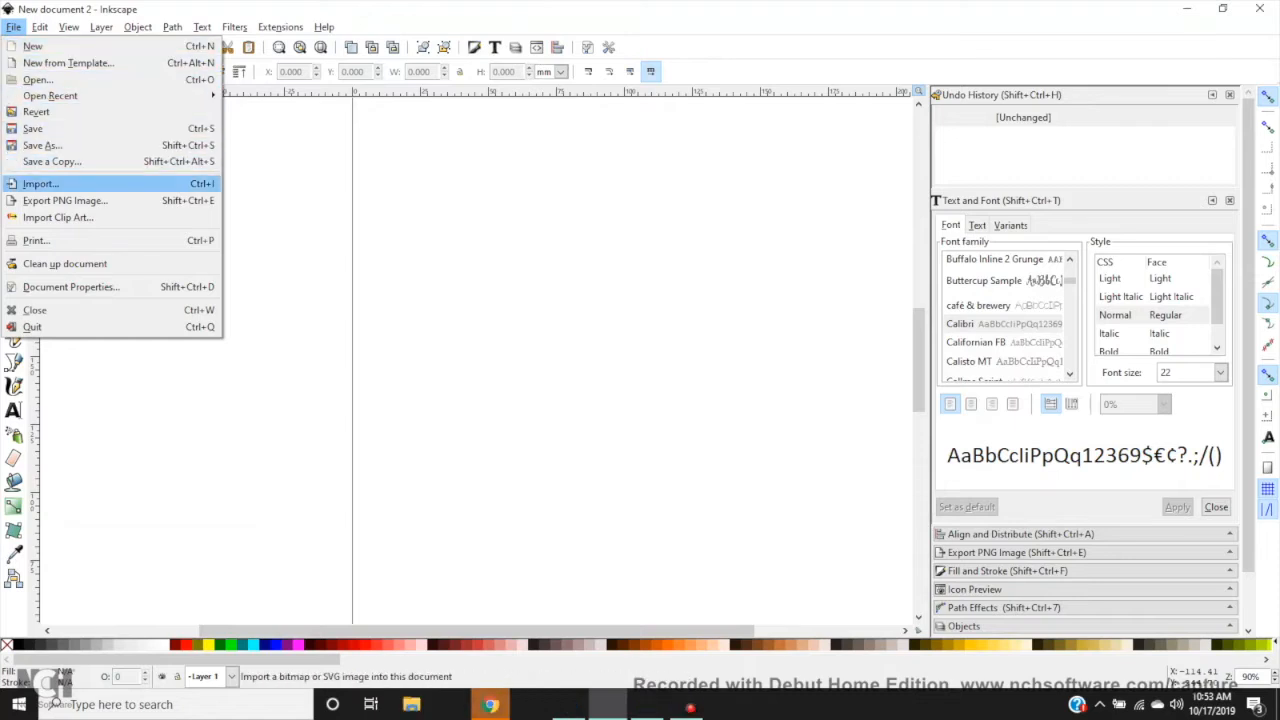
{"action": "left_click", "coordinate": [41, 184]}
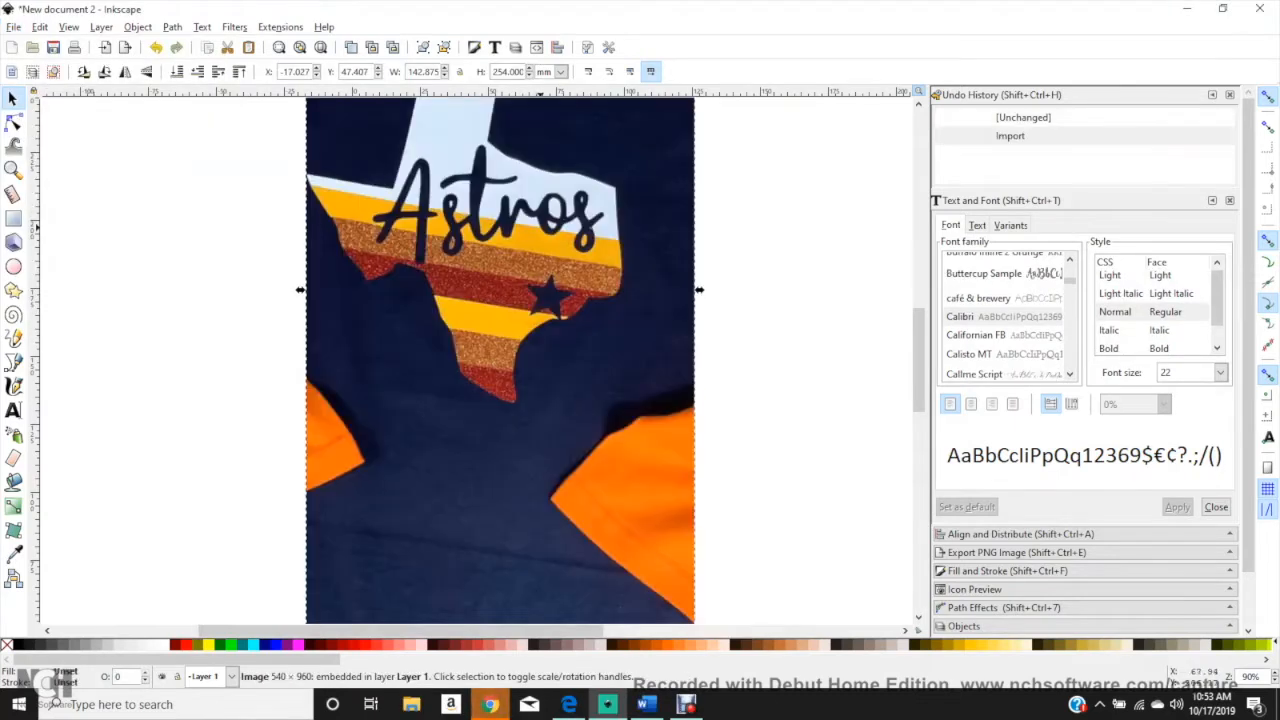
Step: Scale the shirt photo down to about 81 × 134 mm and place it just outside the page's left edge
{"action": "left_click_drag", "start_coordinate": [523, 195], "coordinate": [318, 284]}
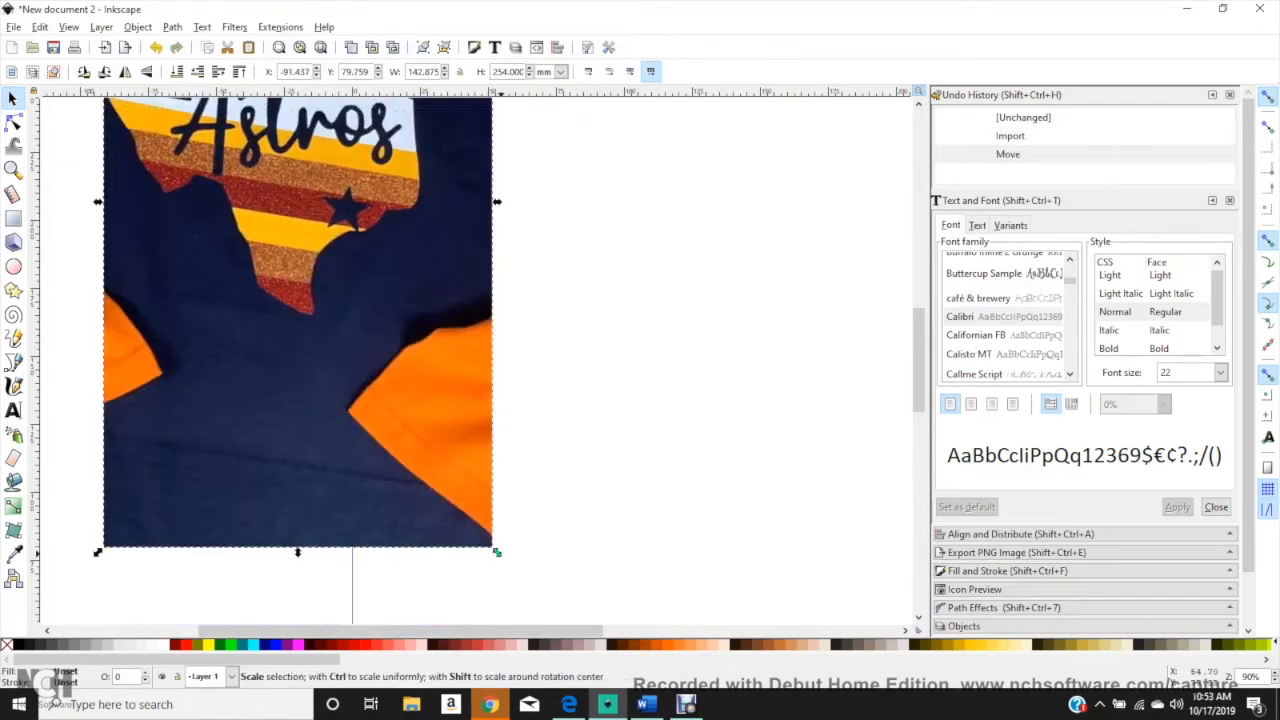
{"action": "left_click_drag", "start_coordinate": [497, 552], "coordinate": [330, 225]}
{"action": "left_click_drag", "start_coordinate": [215, 160], "coordinate": [230, 505]}
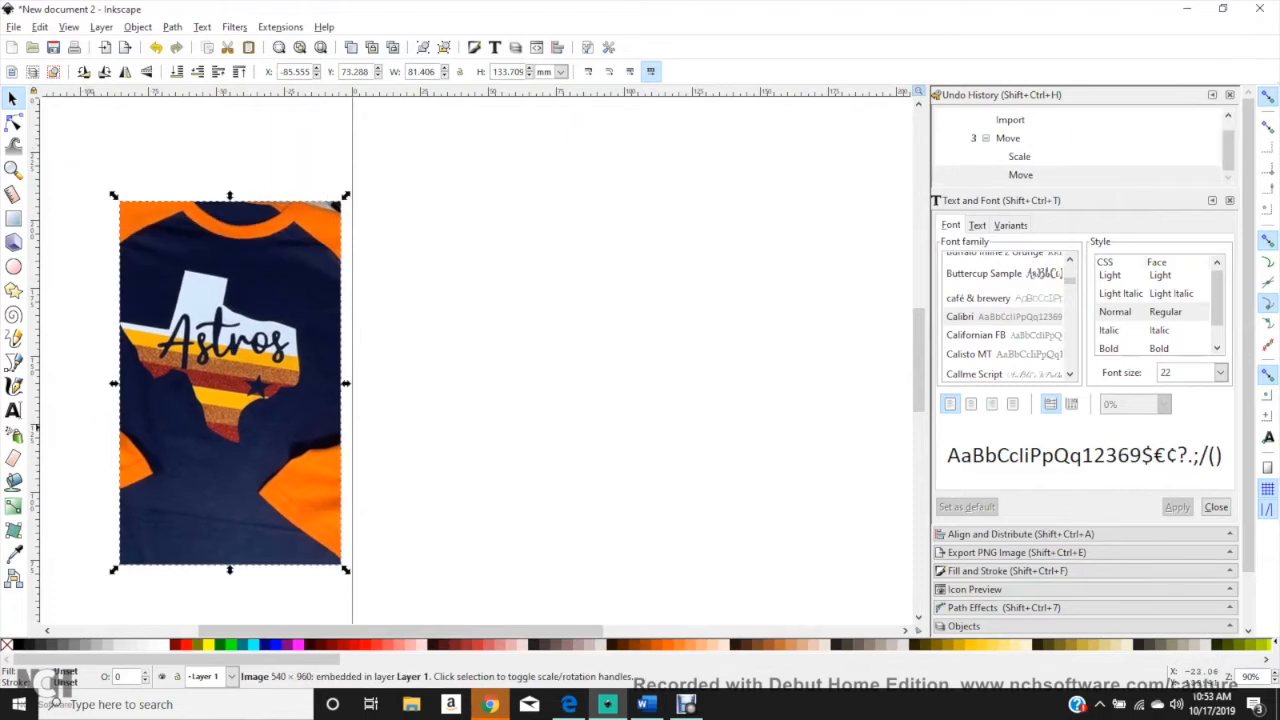
Step: Rotate the shirt photo slightly counter-clockwise to straighten the Texas design and move it to about X -103.6 mm, Y 101.7 mm
{"action": "left_click", "coordinate": [230, 505]}
{"action": "mouse_move", "coordinate": [346, 195]}
{"action": "left_mouse_down"}
{"action": "mouse_move", "coordinate": [315, 179]}
{"action": "mouse_move", "coordinate": [329, 190]}
{"action": "left_mouse_up"}
{"action": "left_click_drag", "start_coordinate": [226, 400], "coordinate": [187, 317]}
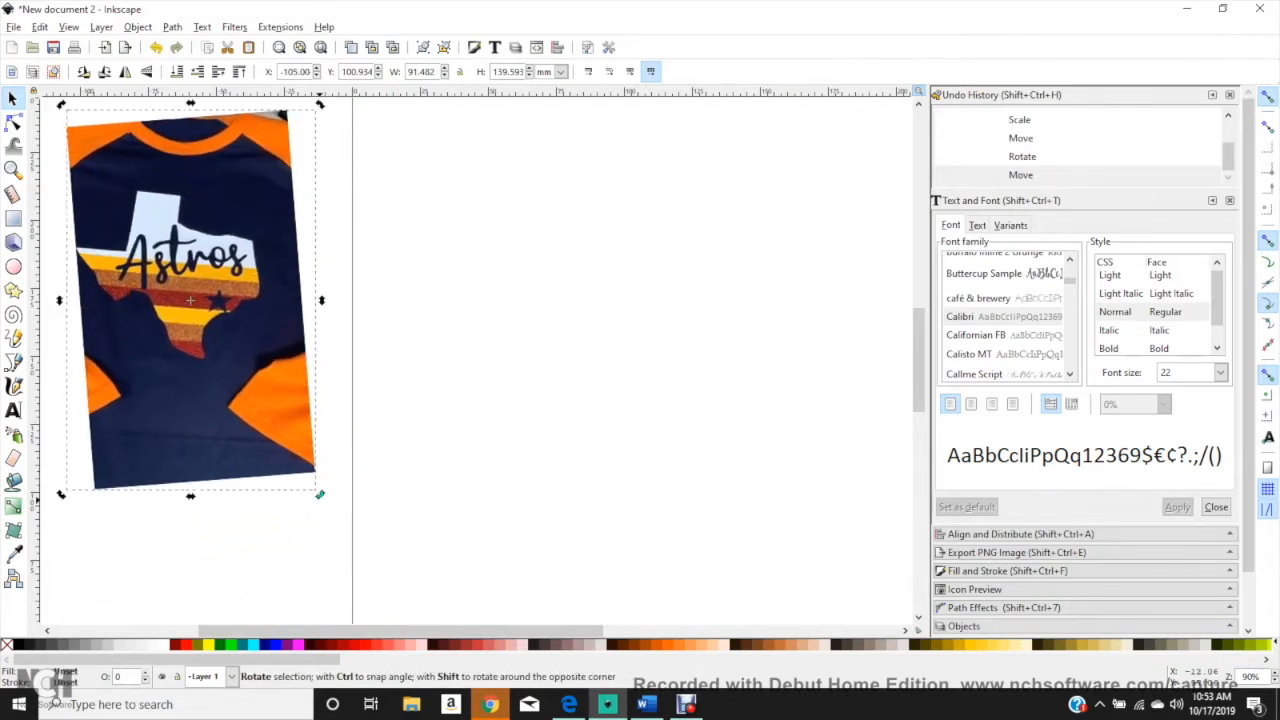
{"action": "left_click_drag", "start_coordinate": [320, 494], "coordinate": [312, 498]}
{"action": "left_click", "coordinate": [441, 327]}
{"action": "left_click", "coordinate": [250, 262]}
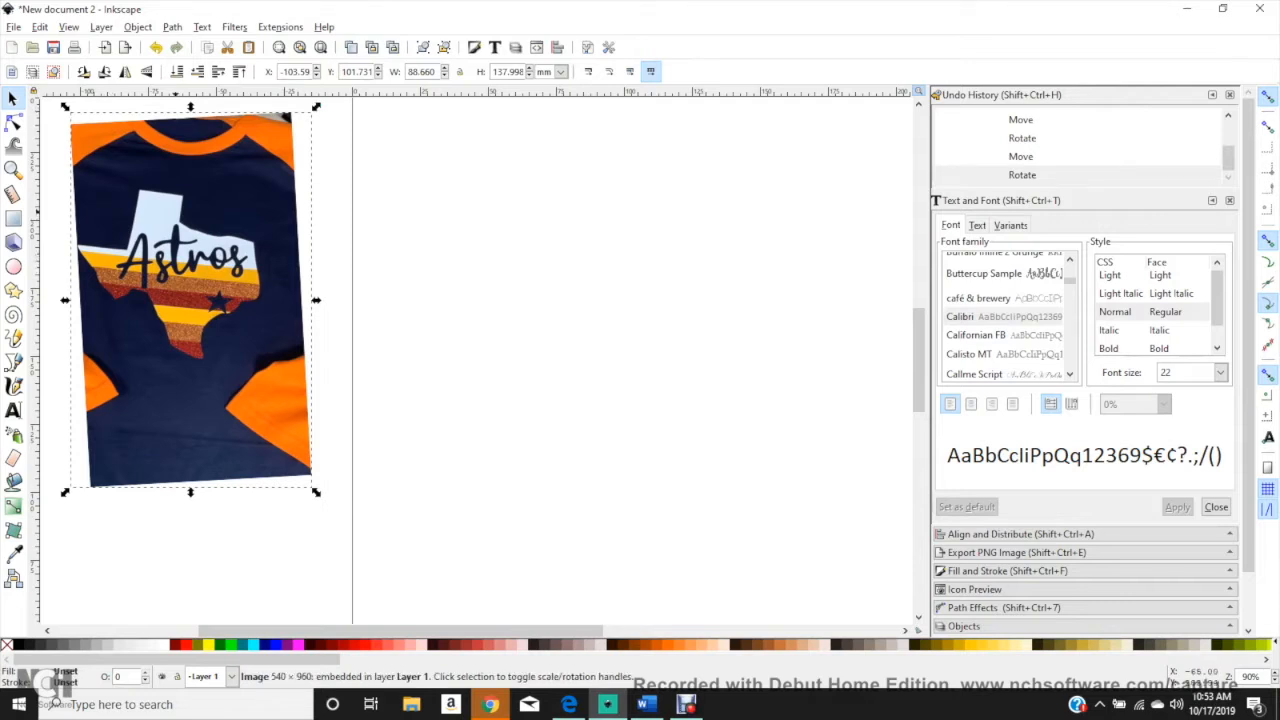
{"action": "left_click", "coordinate": [192, 355]}
{"action": "left_click", "coordinate": [424, 268]}
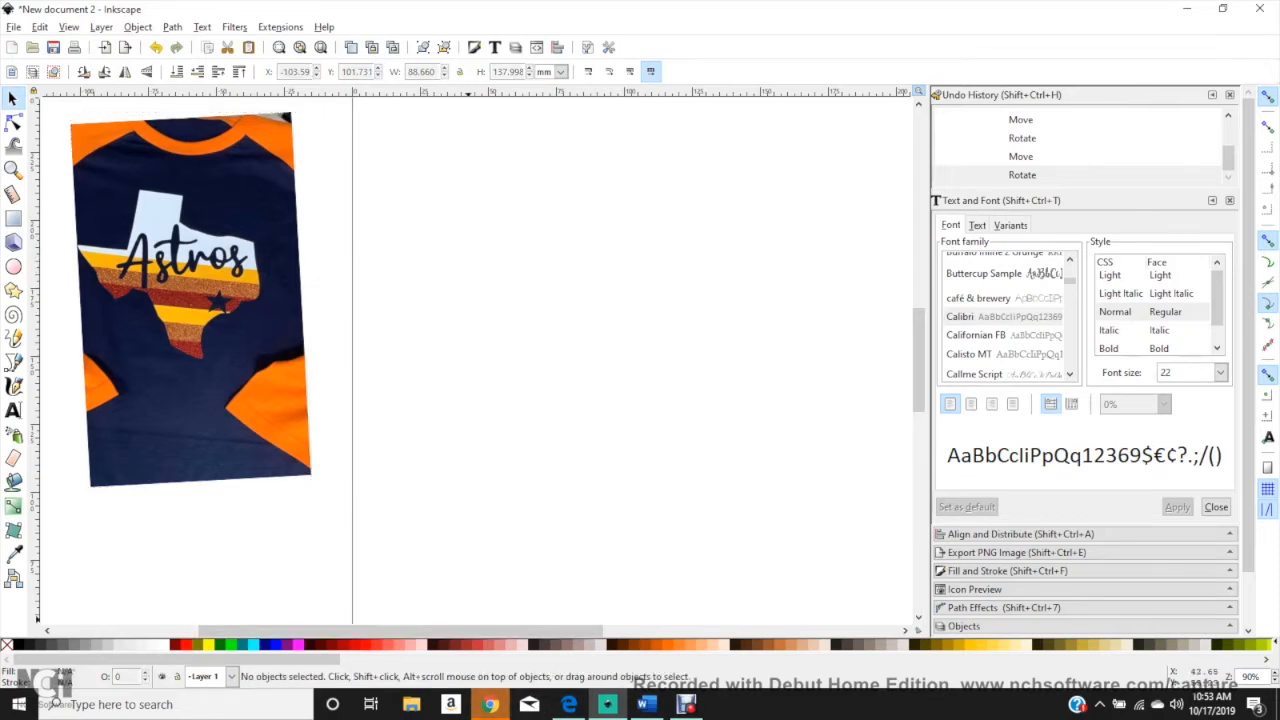
Step: Switch to Chrome and search Google Images for "state of texas silhouette" in place of the arrow clip art
{"action": "key", "text": "alt+Tab"}
{"action": "left_click", "coordinate": [1026, 14]}
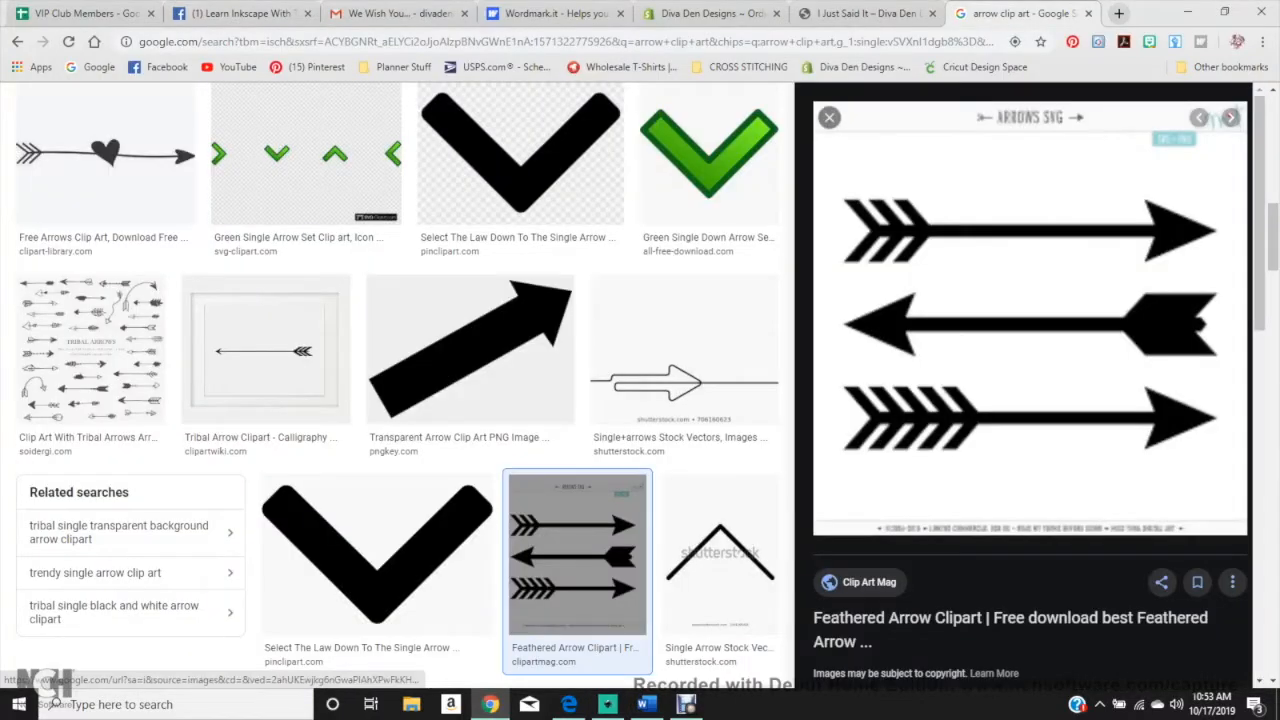
{"action": "key", "text": "ctrl+l"}
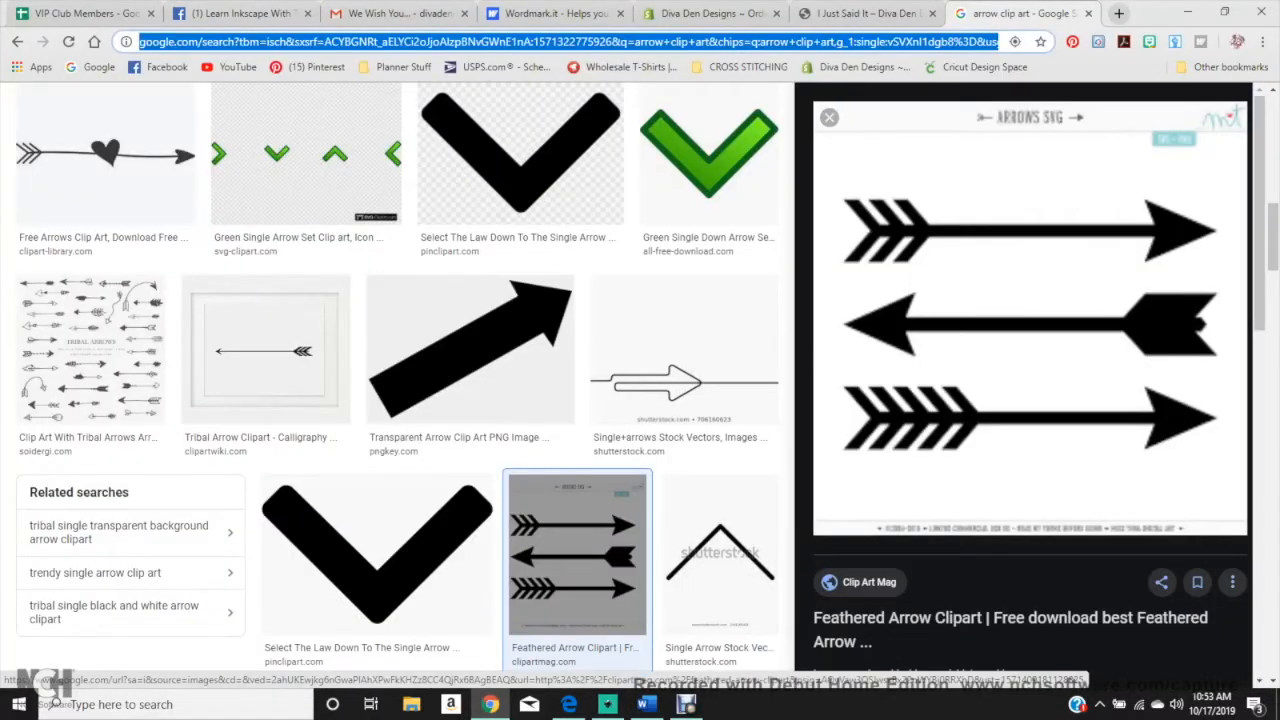
{"action": "type", "text": "STate"}
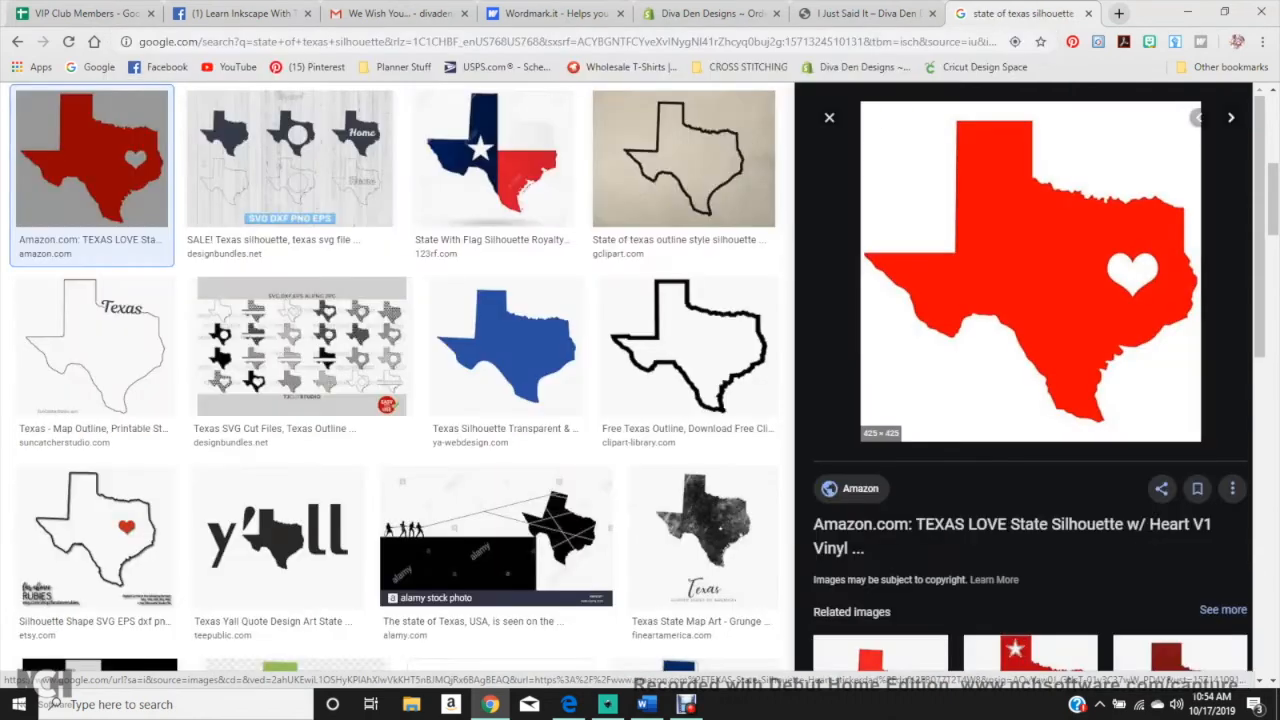
Step: Save the red Texas silhouette image with the heart cut-out to the computer
{"action": "right_click", "coordinate": [1040, 278]}
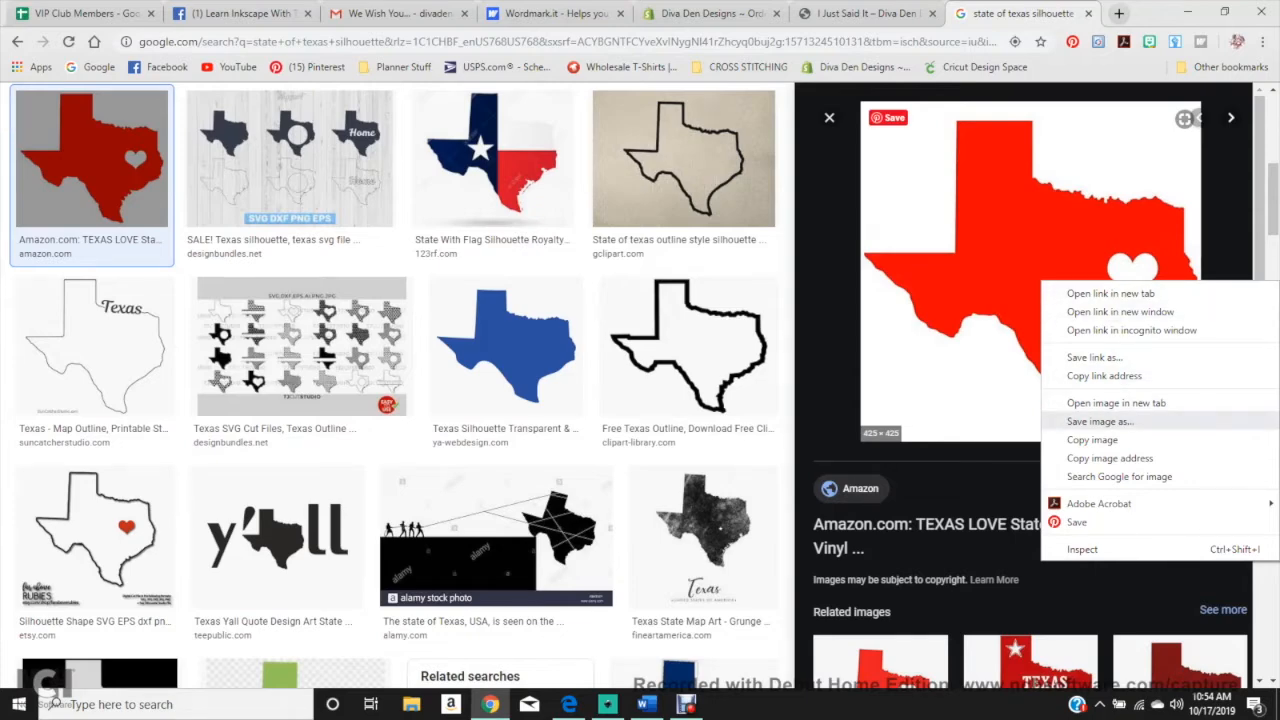
{"action": "left_click", "coordinate": [1100, 421]}
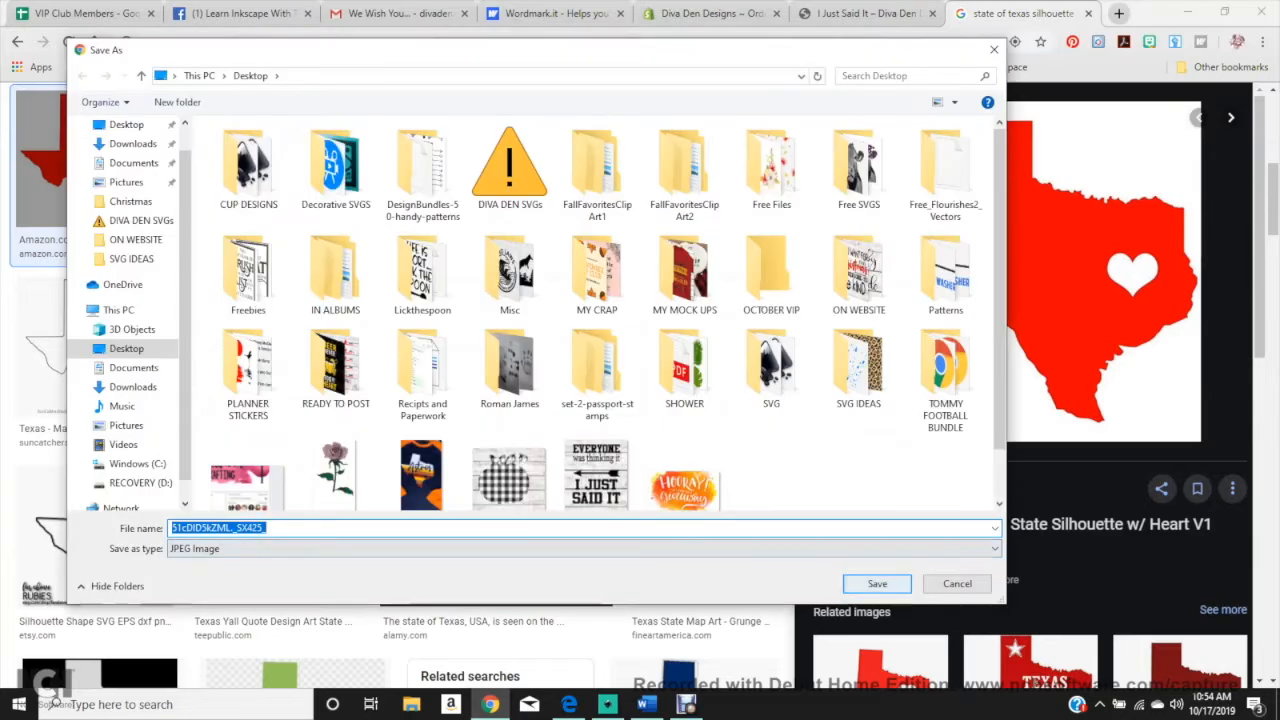
{"action": "left_click", "coordinate": [877, 583]}
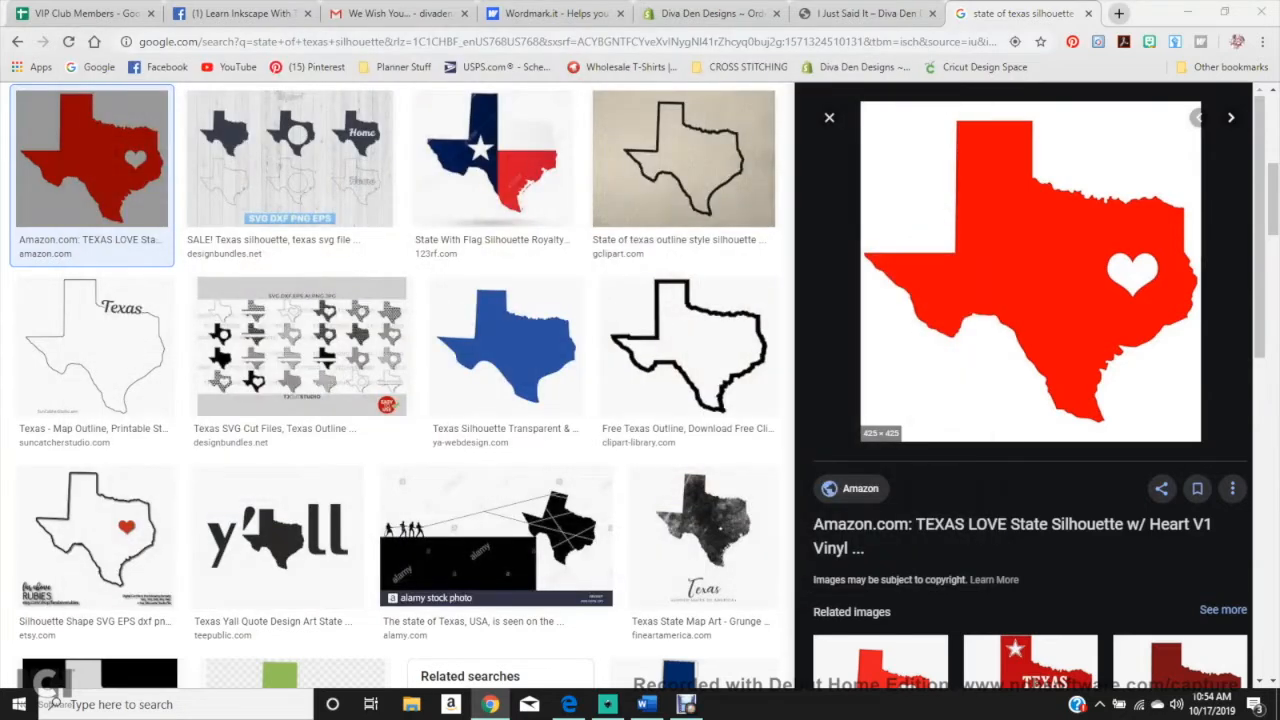
Step: Switch to Inkscape, import the saved red Texas image and move it to about X 23.5 mm, Y 107 mm on the page
{"action": "left_click", "coordinate": [607, 704]}
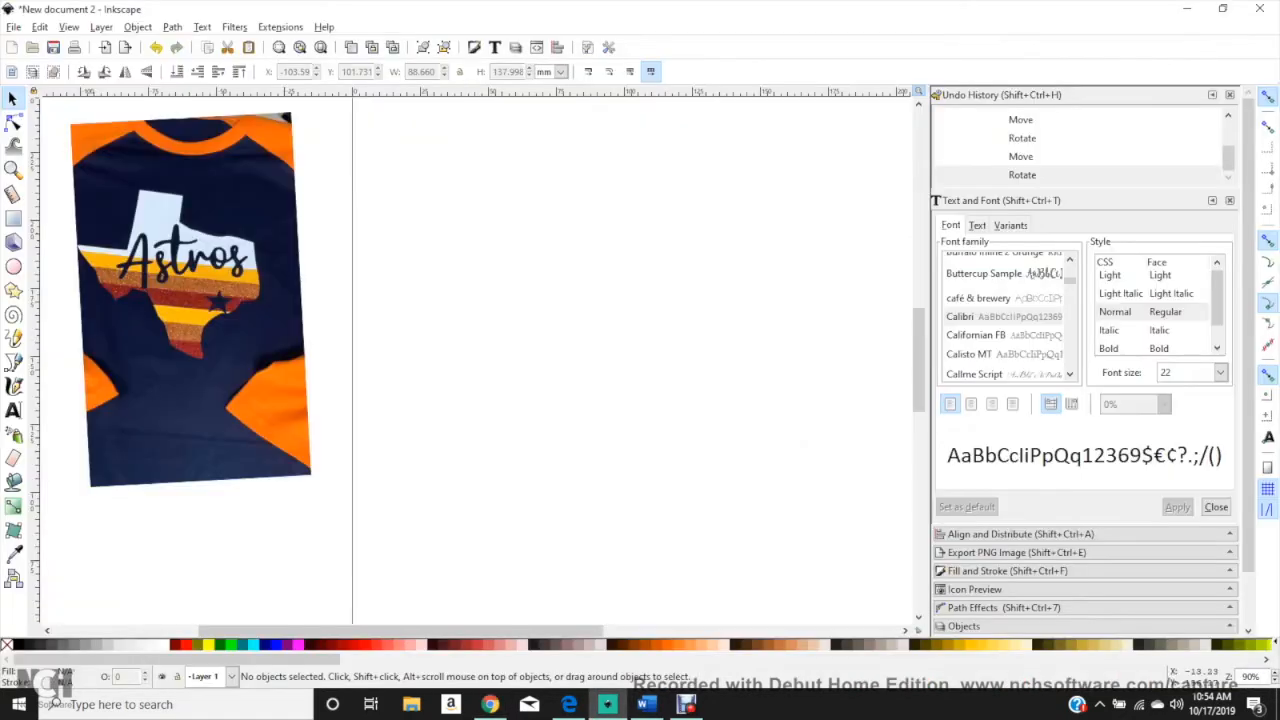
{"action": "left_click", "coordinate": [14, 27]}
{"action": "left_click", "coordinate": [40, 183]}
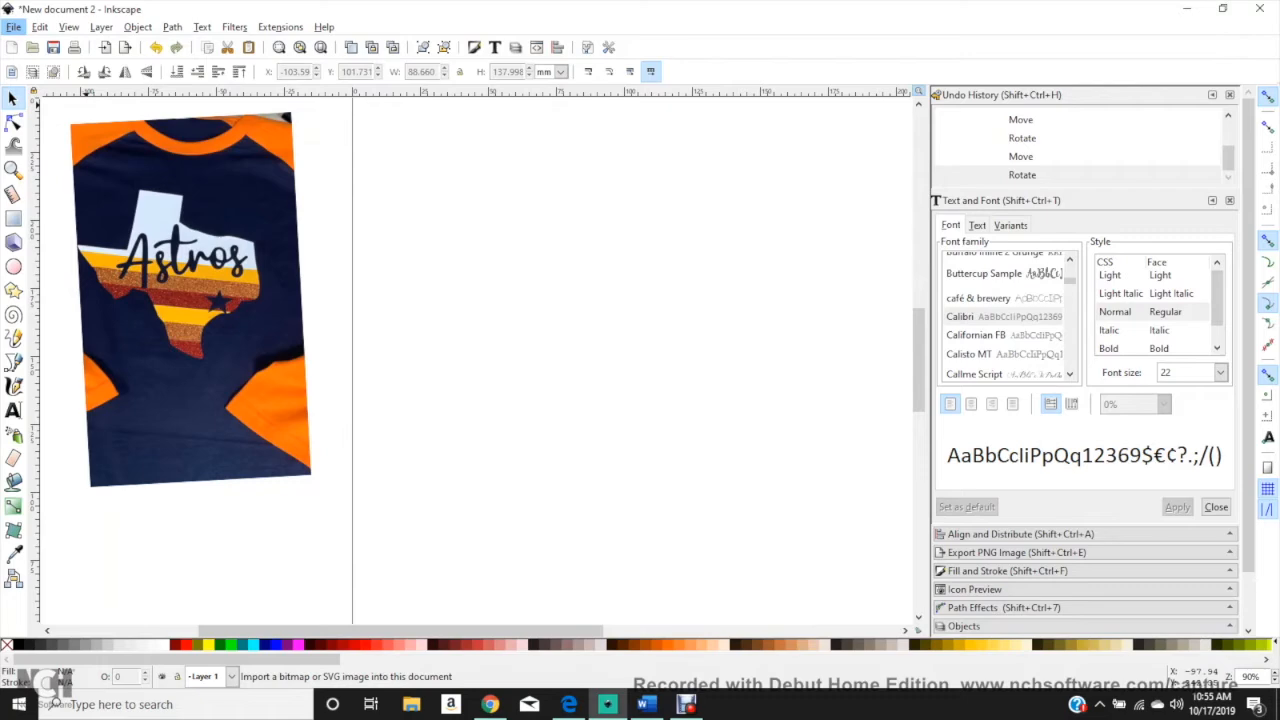
{"action": "double_click", "coordinate": [757, 330]}
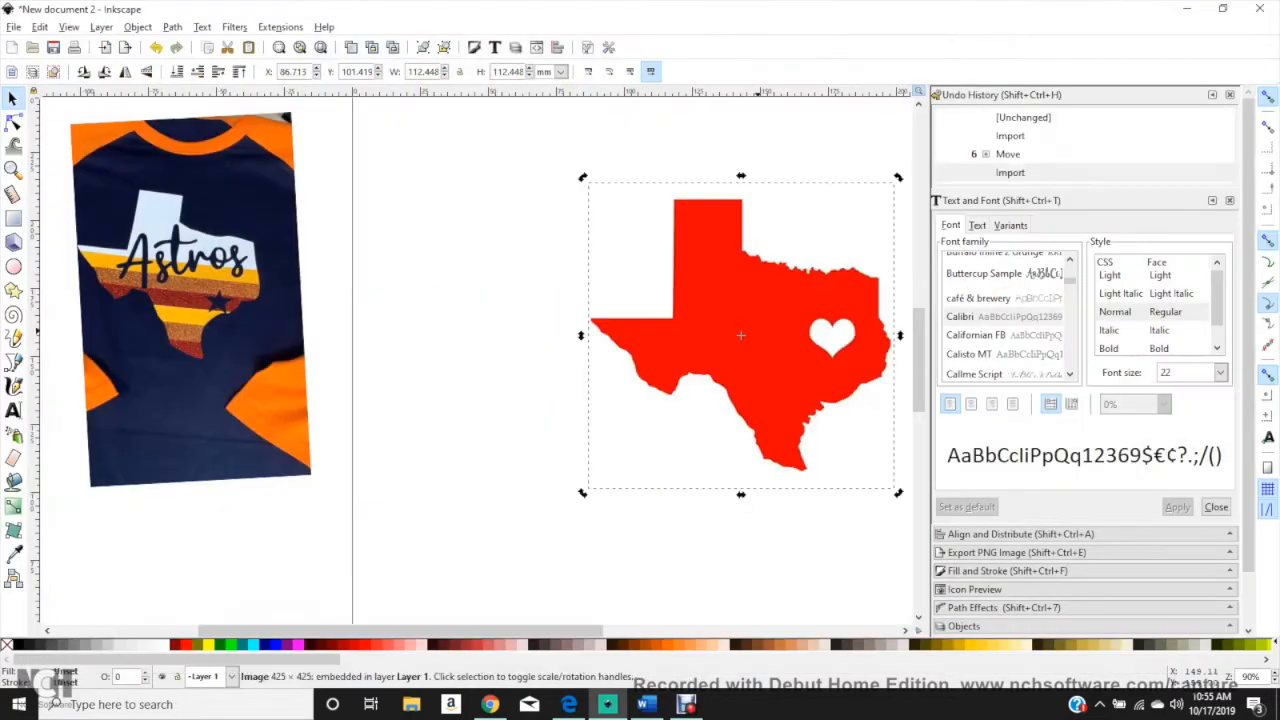
{"action": "left_click_drag", "start_coordinate": [757, 331], "coordinate": [610, 316]}
{"action": "left_click", "coordinate": [623, 232]}
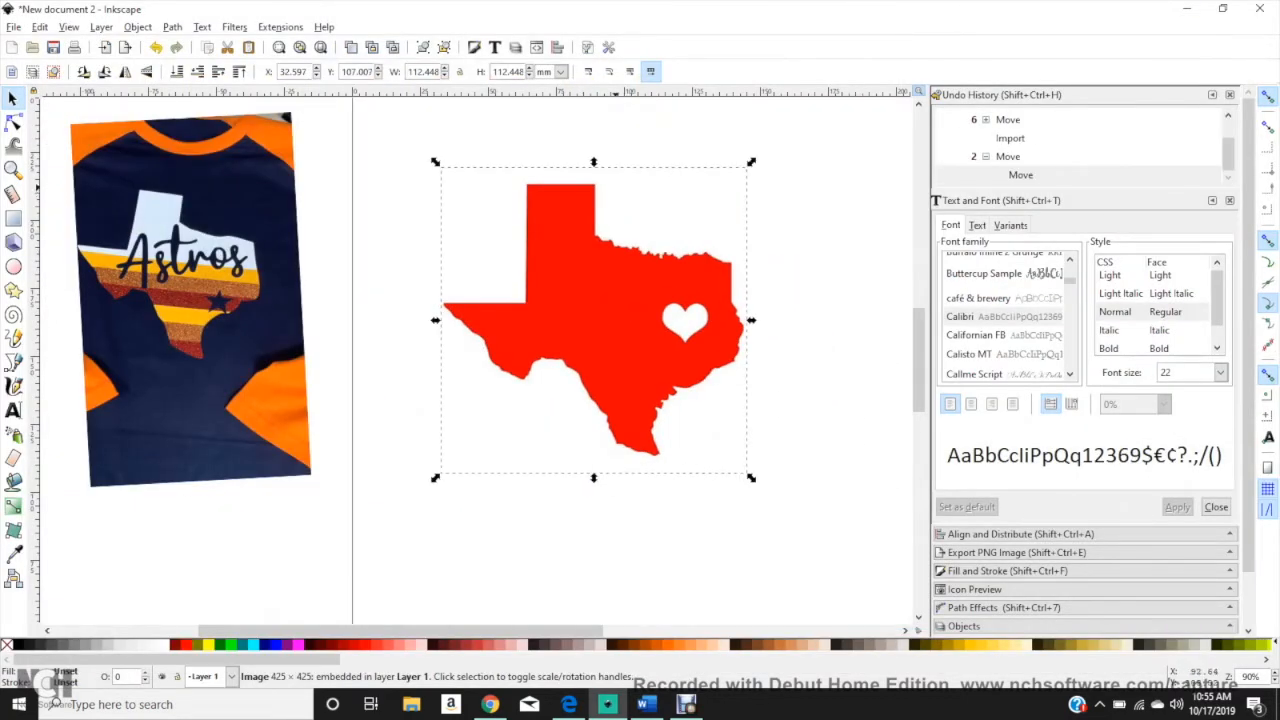
{"action": "left_click_drag", "start_coordinate": [562, 223], "coordinate": [537, 223]}
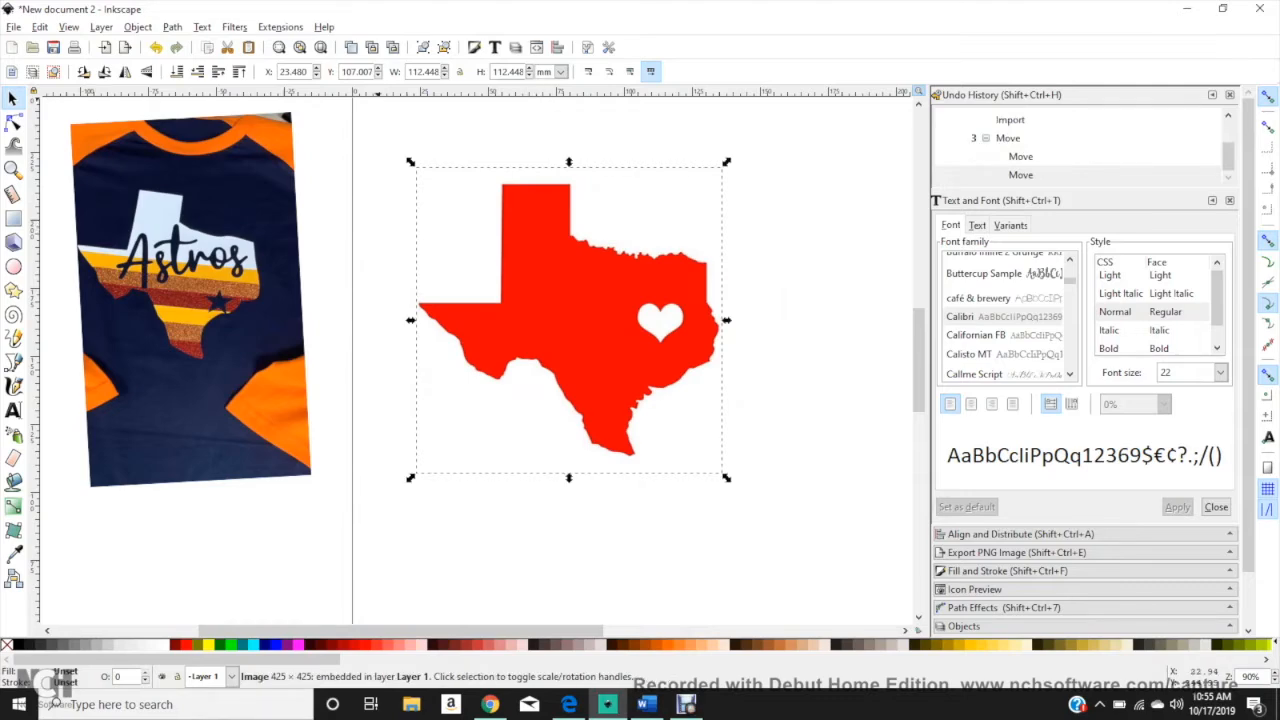
Step: Trace the red Texas image into a path with Trace Bitmap, using a single-scan Brightness cutoff at threshold 0.450
{"action": "left_click", "coordinate": [172, 27]}
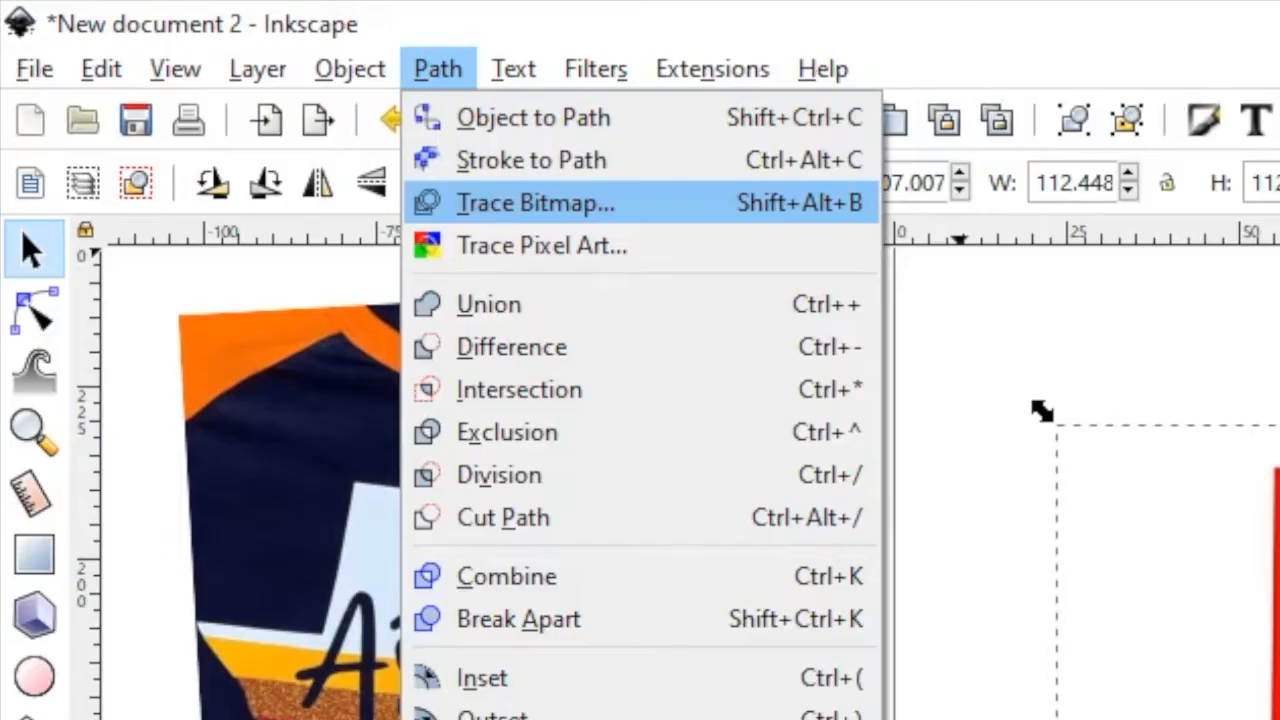
{"action": "left_click", "coordinate": [536, 203]}
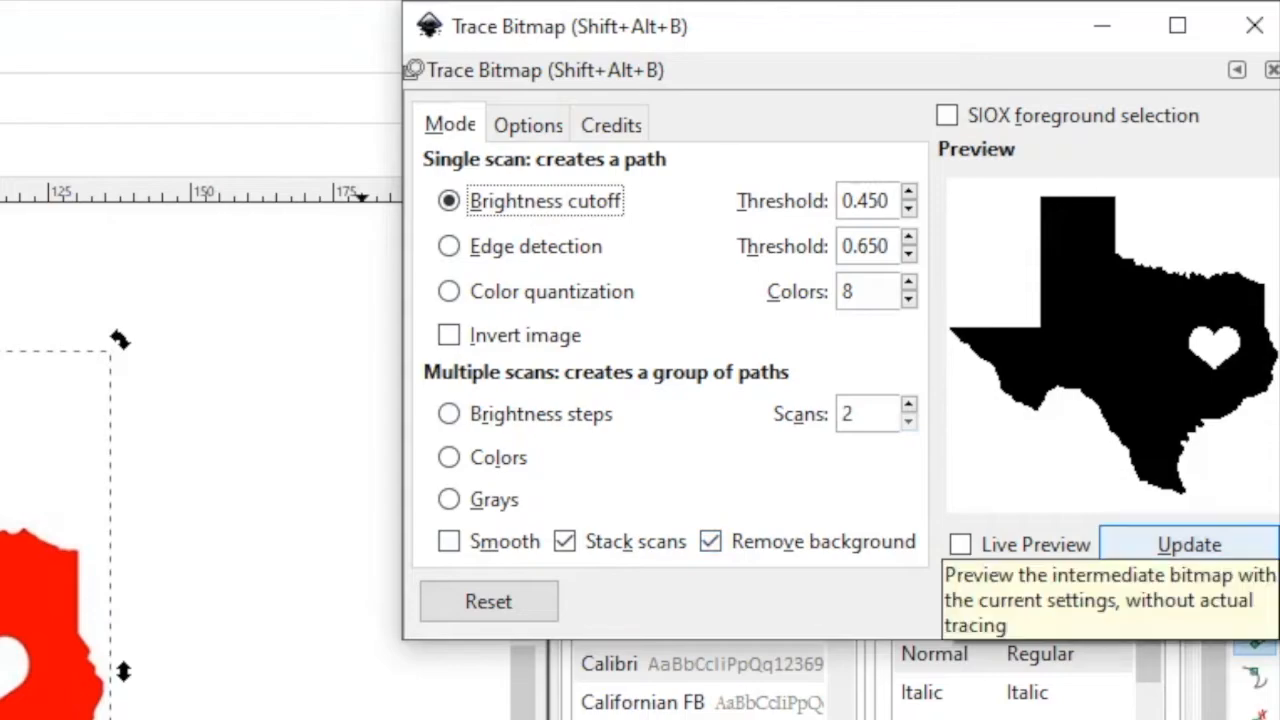
{"action": "left_click", "coordinate": [1206, 601]}
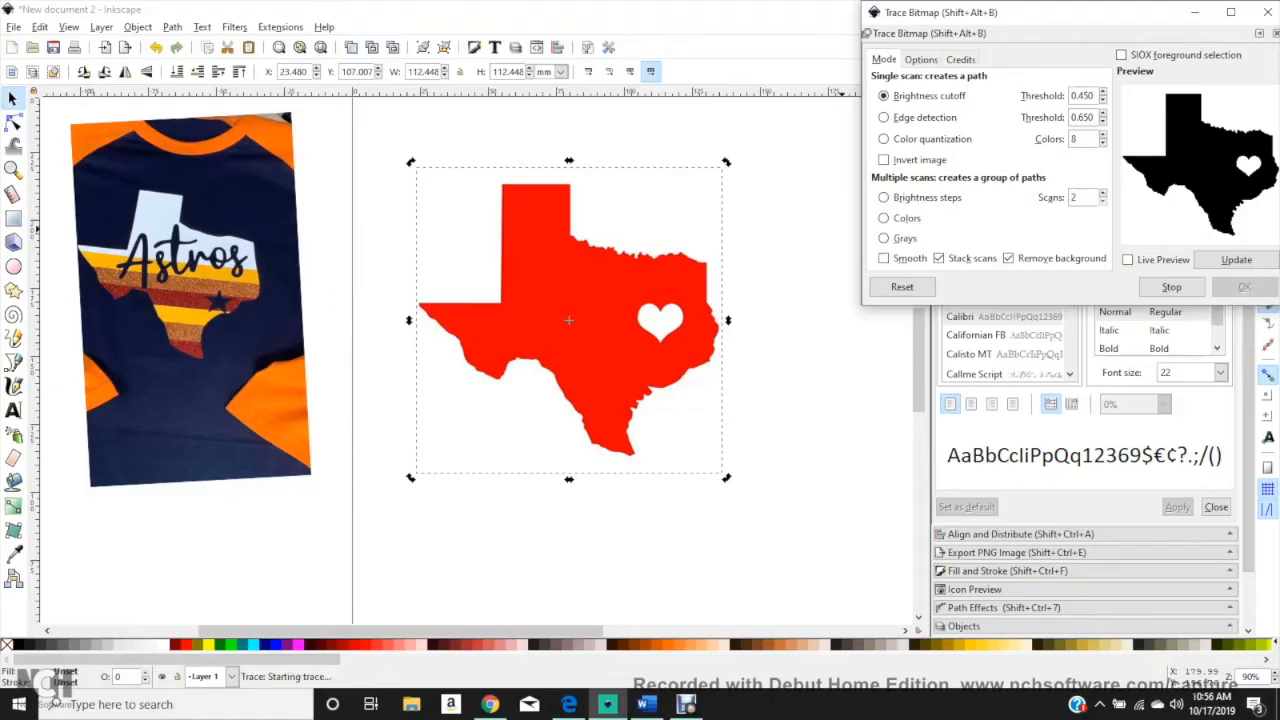
Step: Separate the black traced Texas path from the red bitmap and delete the bitmap
{"action": "left_click_drag", "start_coordinate": [568, 320], "coordinate": [404, 329]}
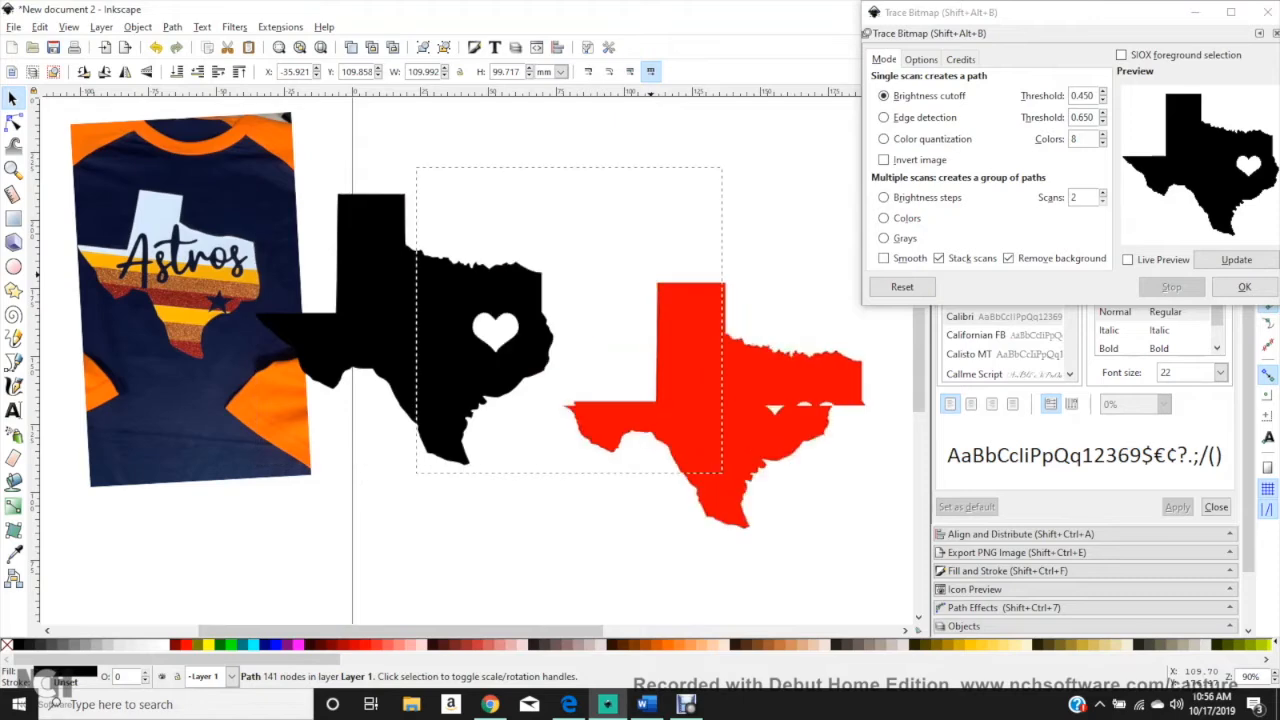
{"action": "left_click_drag", "start_coordinate": [634, 245], "coordinate": [550, 298]}
{"action": "left_click", "coordinate": [787, 455]}
{"action": "key", "text": "Delete"}
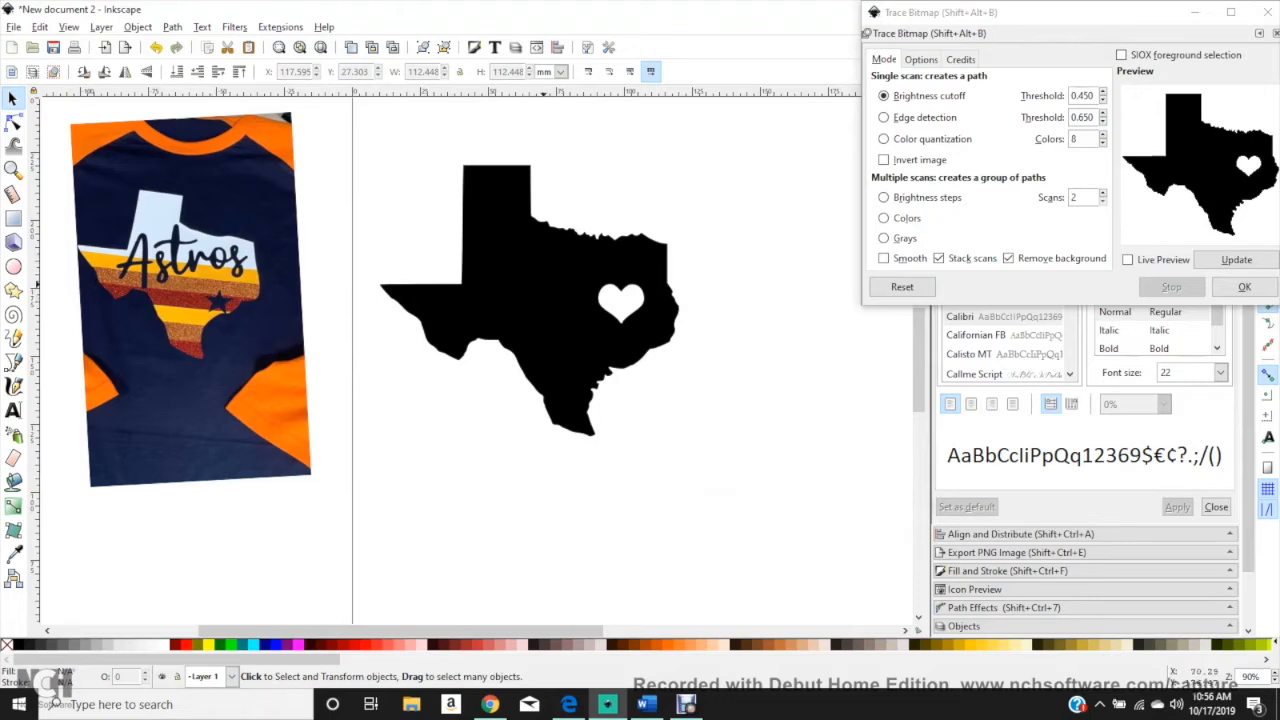
Step: Delete all nodes of the heart cut-out so the black Texas path becomes solid
{"action": "left_click", "coordinate": [545, 280]}
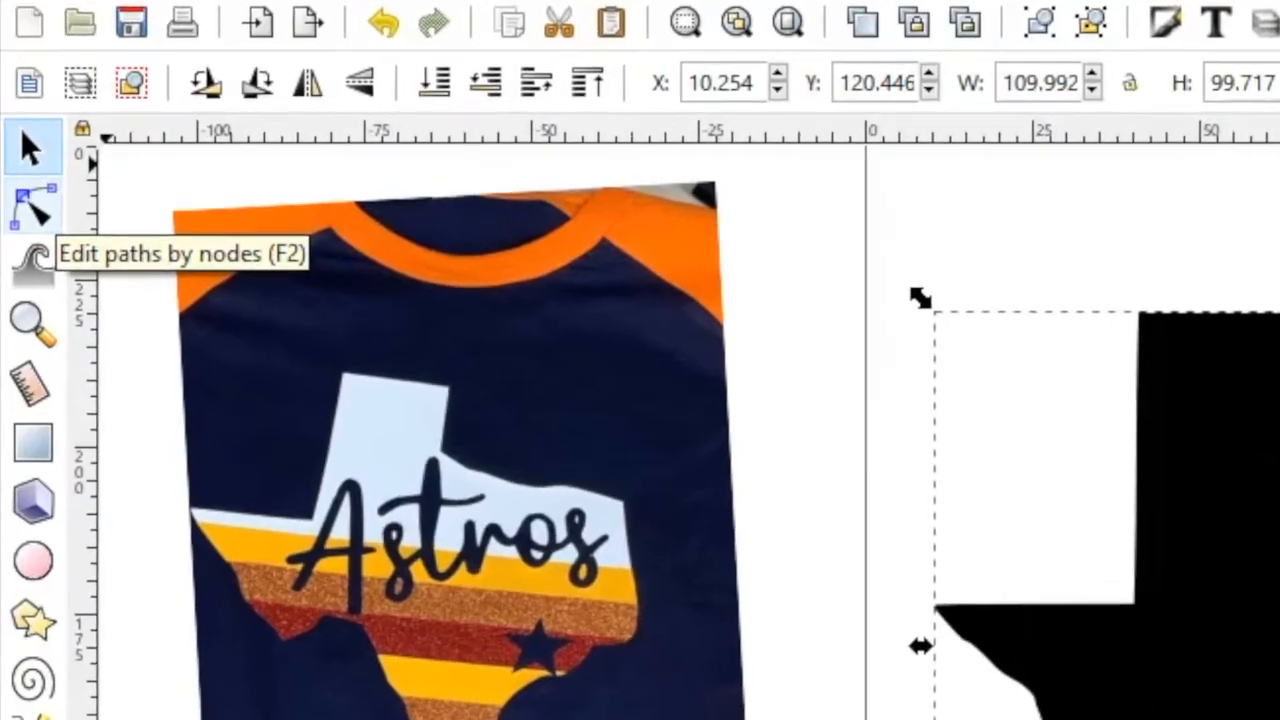
{"action": "left_click", "coordinate": [34, 212]}
{"action": "scroll", "coordinate": [612, 296], "scroll_direction": "up", "scroll_amount": 4}
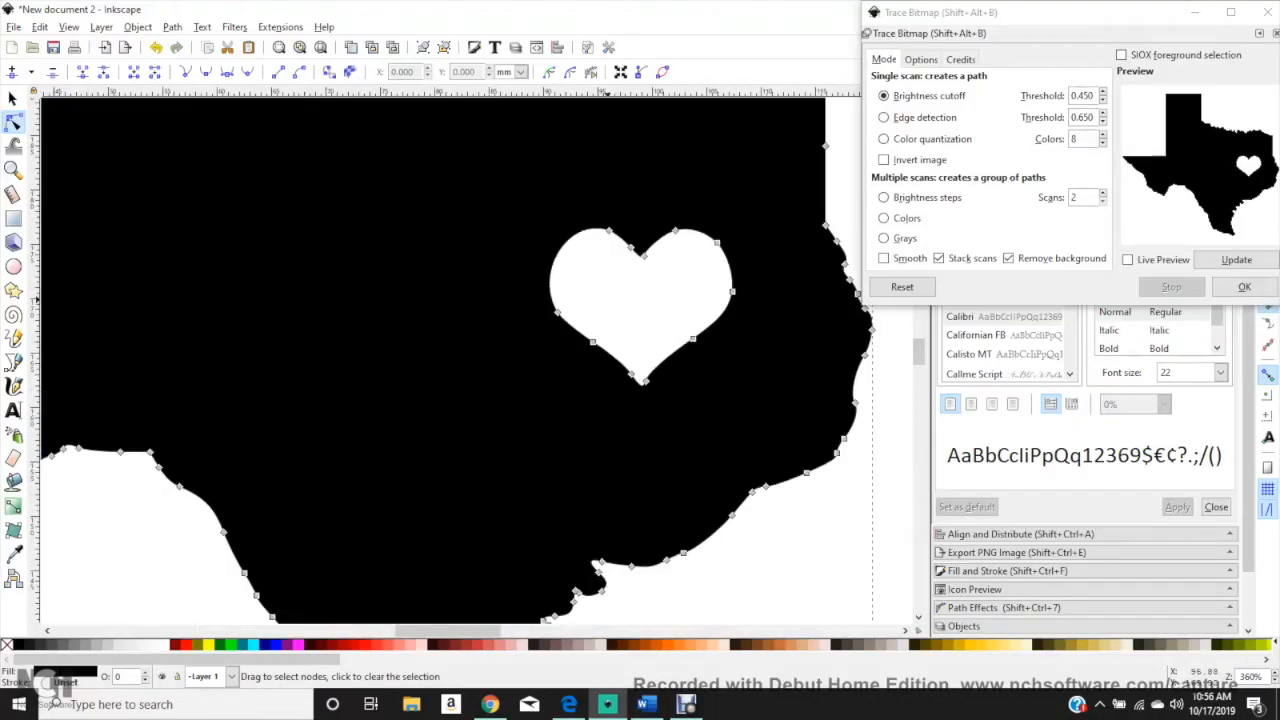
{"action": "left_click_drag", "start_coordinate": [514, 182], "coordinate": [770, 424]}
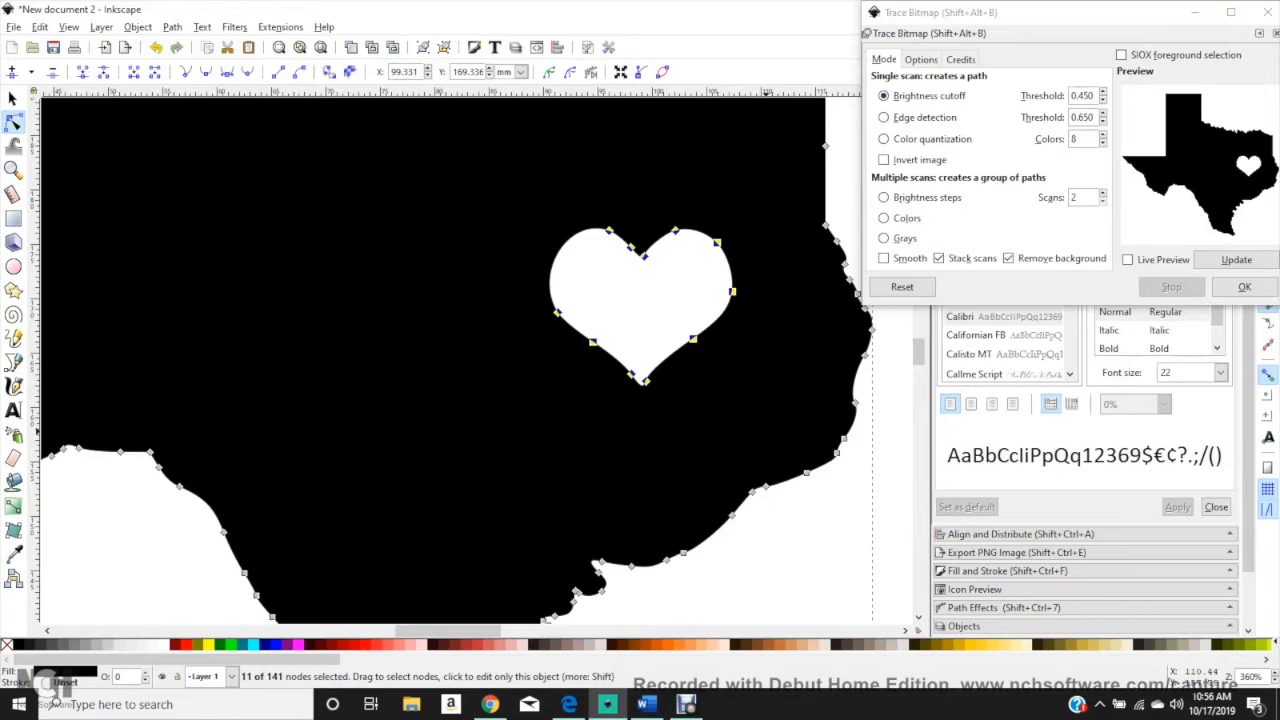
{"action": "key", "text": "Delete"}
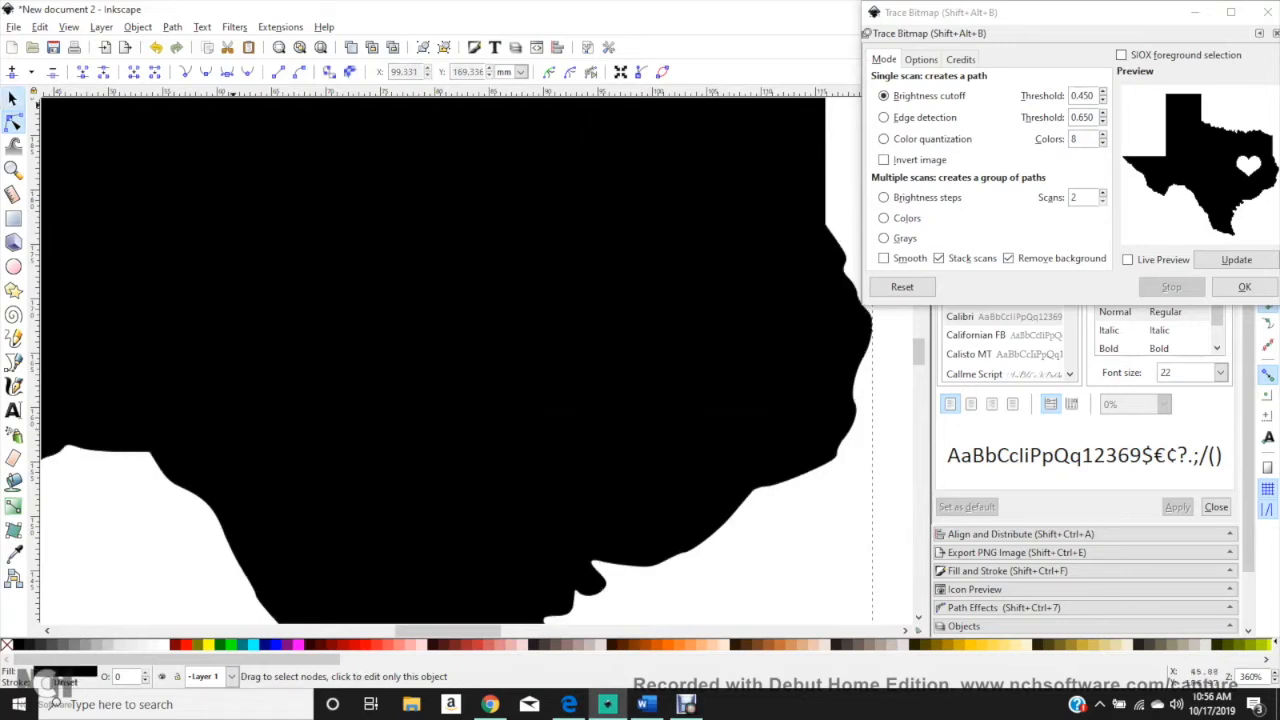
Step: Move the solid Texas shape to about X 18.8 mm, Y 131.9 mm and deselect it
{"action": "left_click", "coordinate": [13, 98]}
{"action": "scroll", "coordinate": [591, 241], "scroll_direction": "down", "scroll_amount": 4}
{"action": "scroll", "coordinate": [591, 241], "scroll_direction": "up", "scroll_amount": 2}
{"action": "left_click_drag", "start_coordinate": [591, 304], "coordinate": [690, 338]}
{"action": "left_click", "coordinate": [367, 142]}
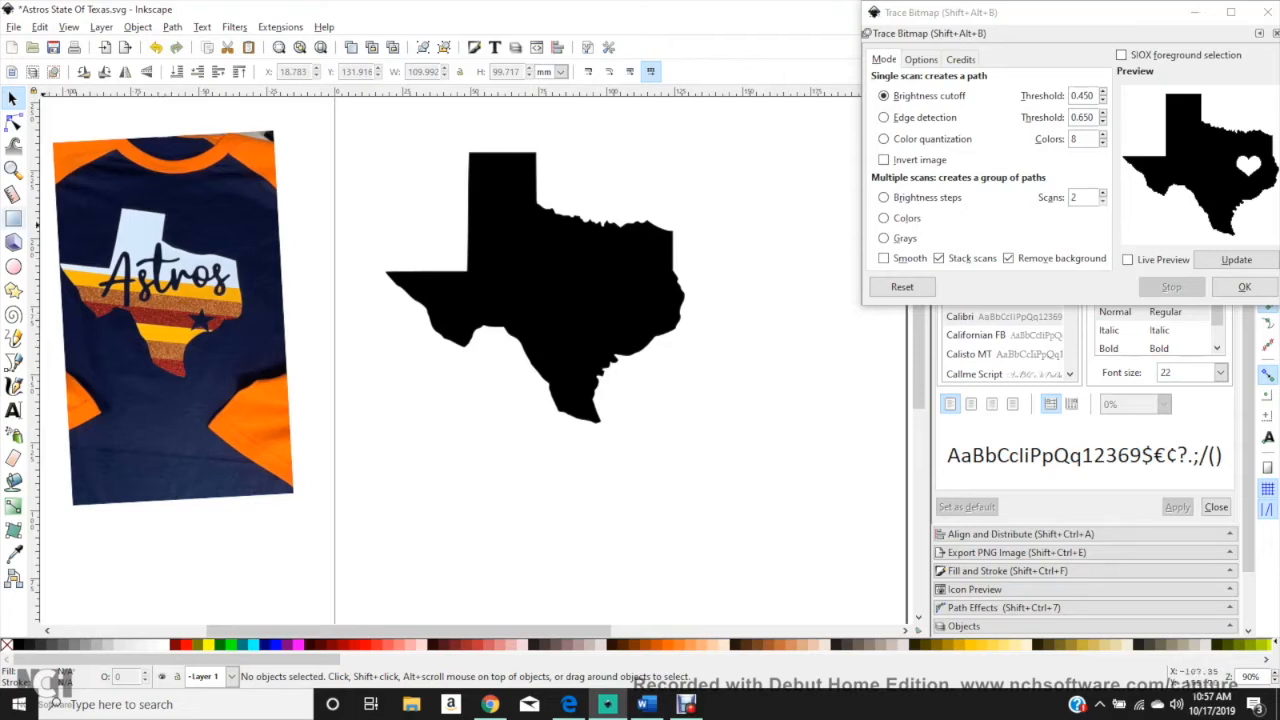
Step: Draw a blue horizontal bar about 151 × 8.5 mm across the middle of Texas, and shift the shirt photo closer to the page
{"action": "left_click", "coordinate": [13, 218]}
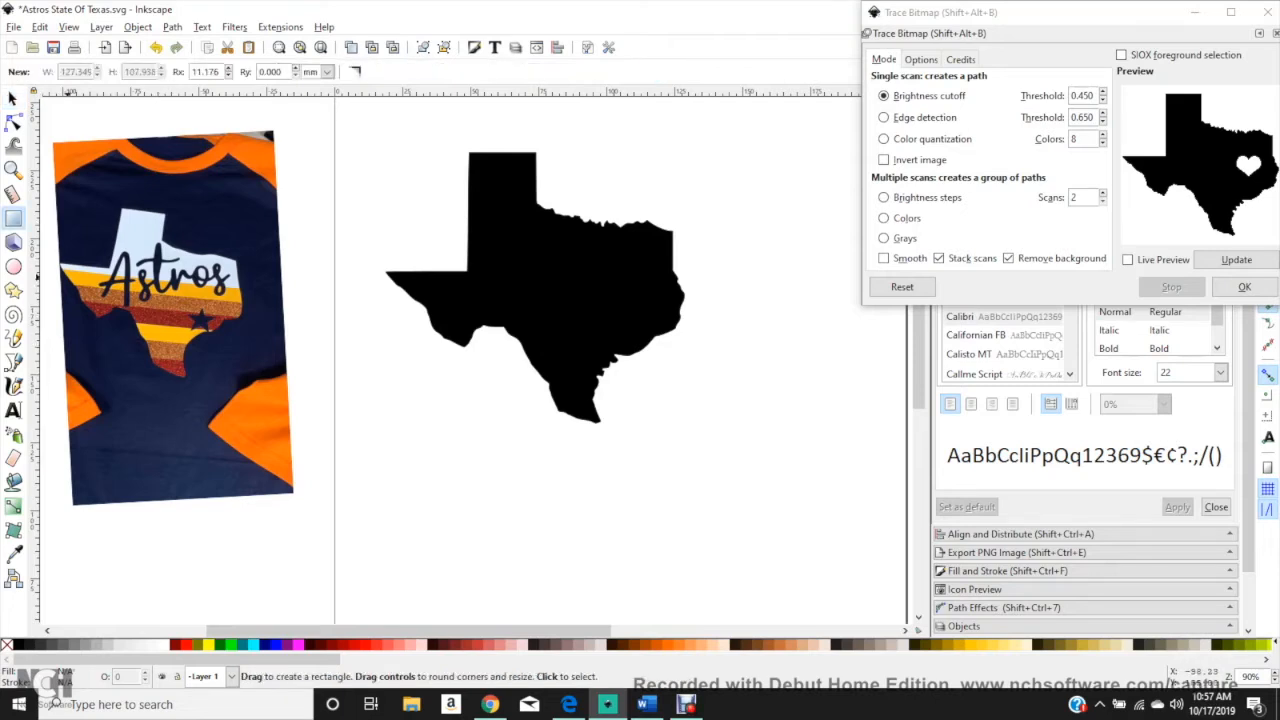
{"action": "left_click_drag", "start_coordinate": [362, 280], "coordinate": [772, 304]}
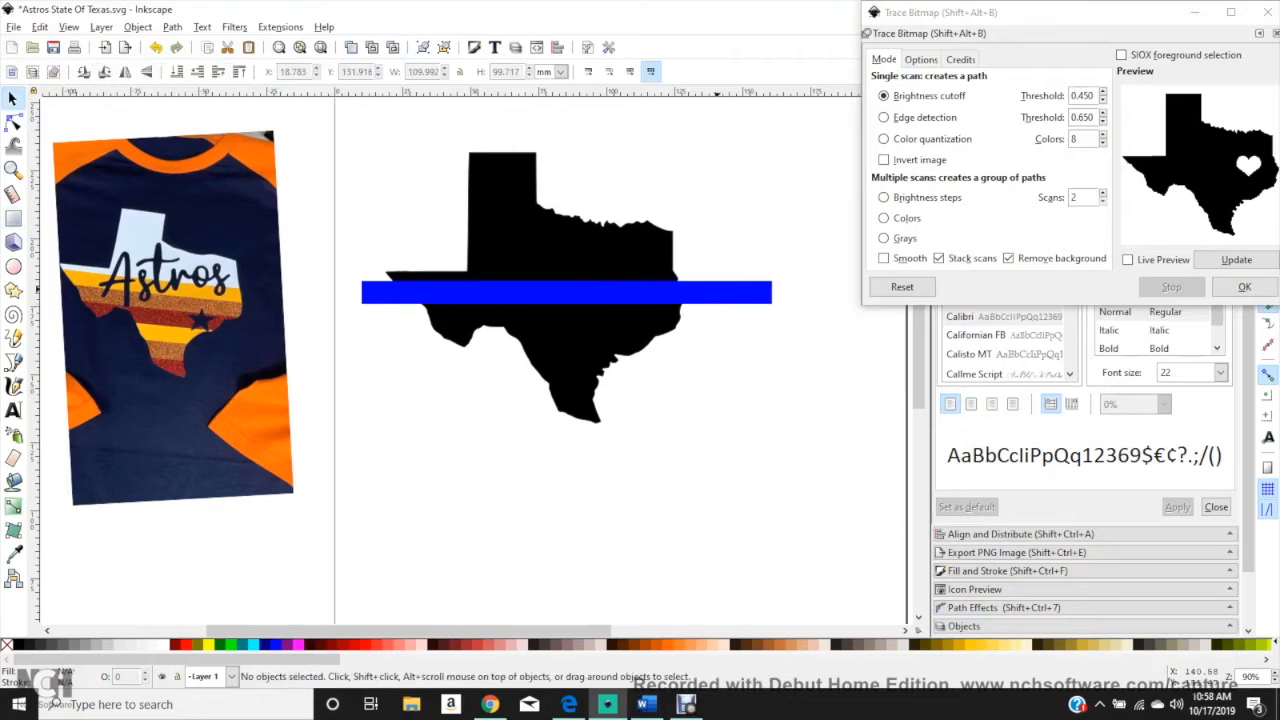
{"action": "left_click_drag", "start_coordinate": [720, 292], "coordinate": [716, 288]}
{"action": "key", "text": "Escape"}
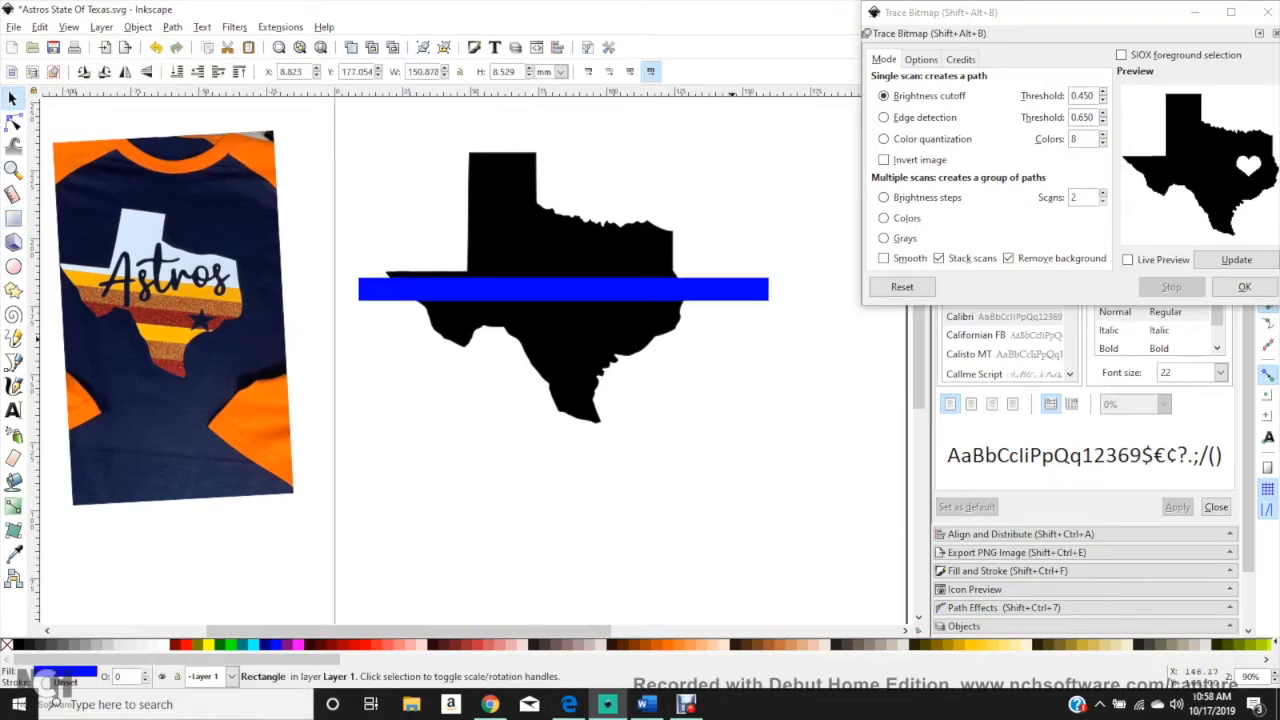
{"action": "left_click_drag", "start_coordinate": [90, 273], "coordinate": [118, 300]}
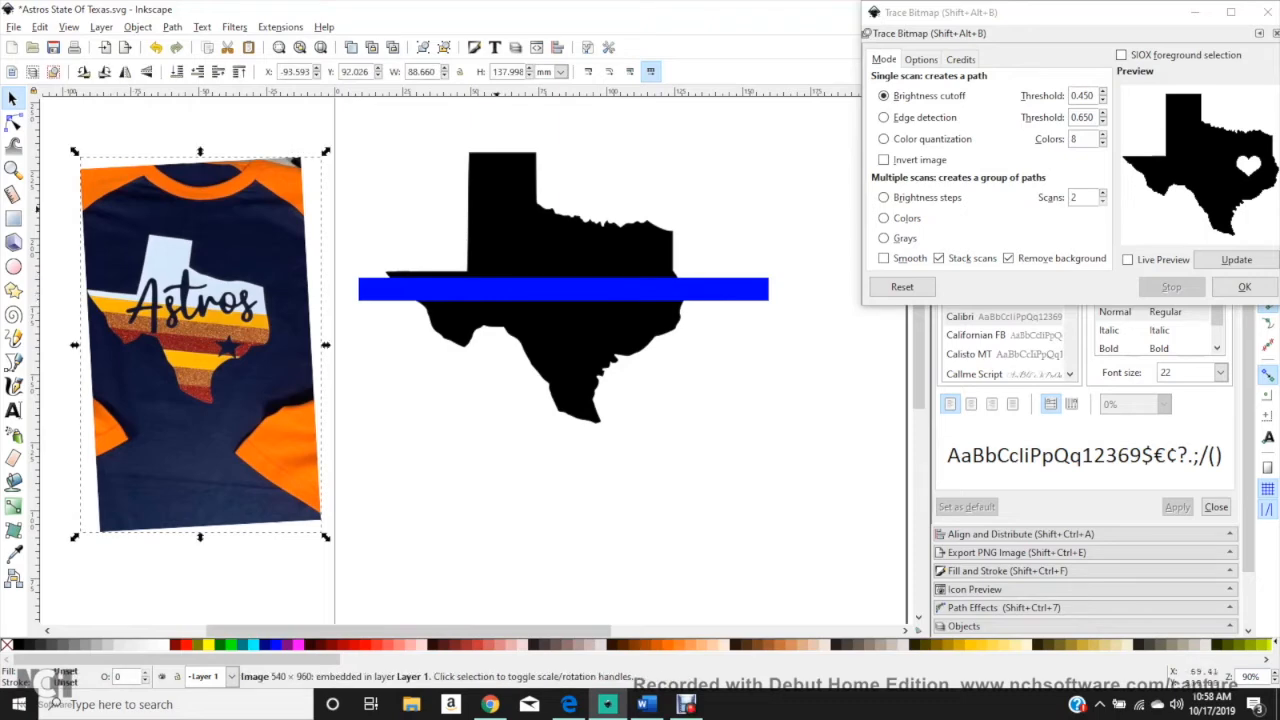
{"action": "left_click", "coordinate": [496, 209]}
{"action": "left_click", "coordinate": [690, 288]}
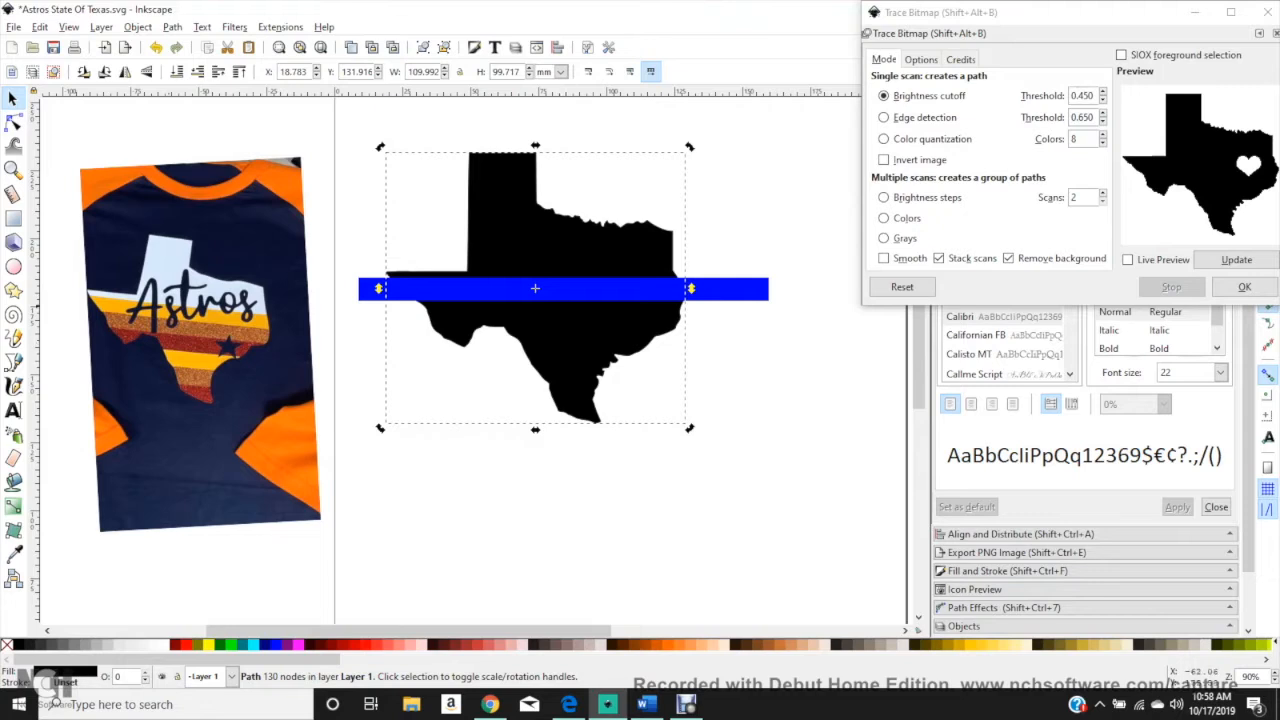
{"action": "left_click", "coordinate": [707, 549]}
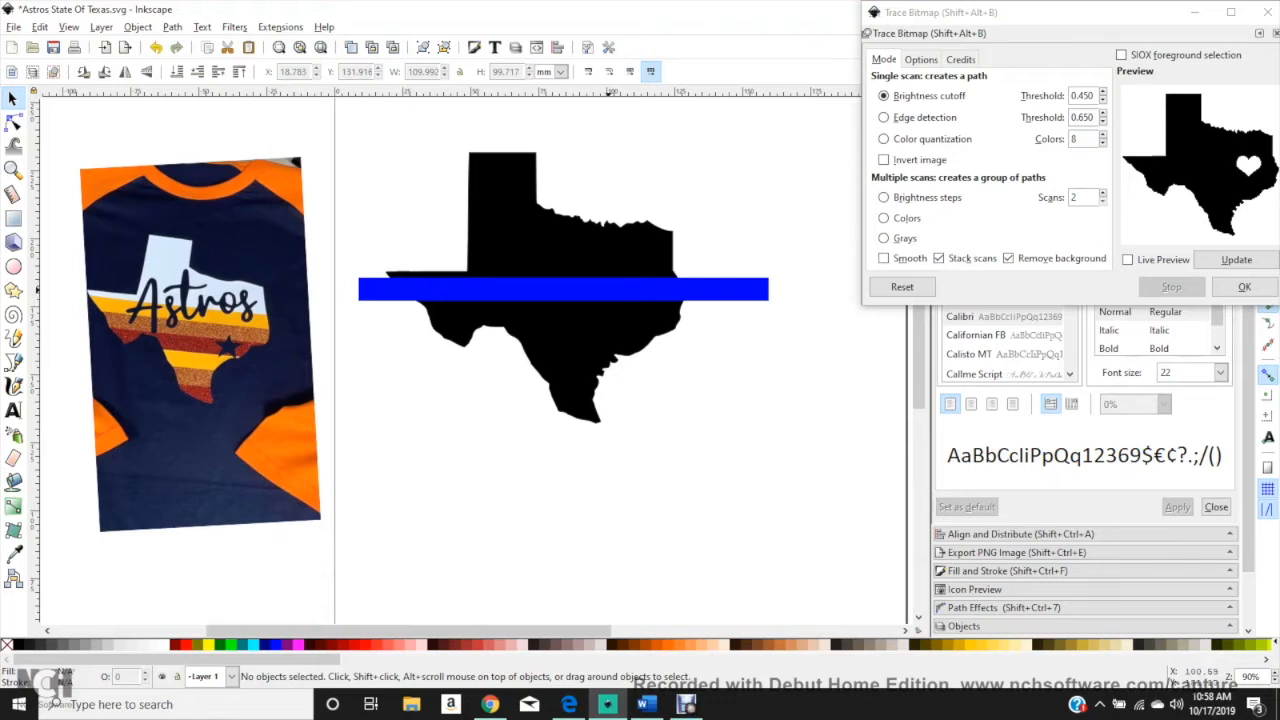
{"action": "right_click", "coordinate": [606, 289]}
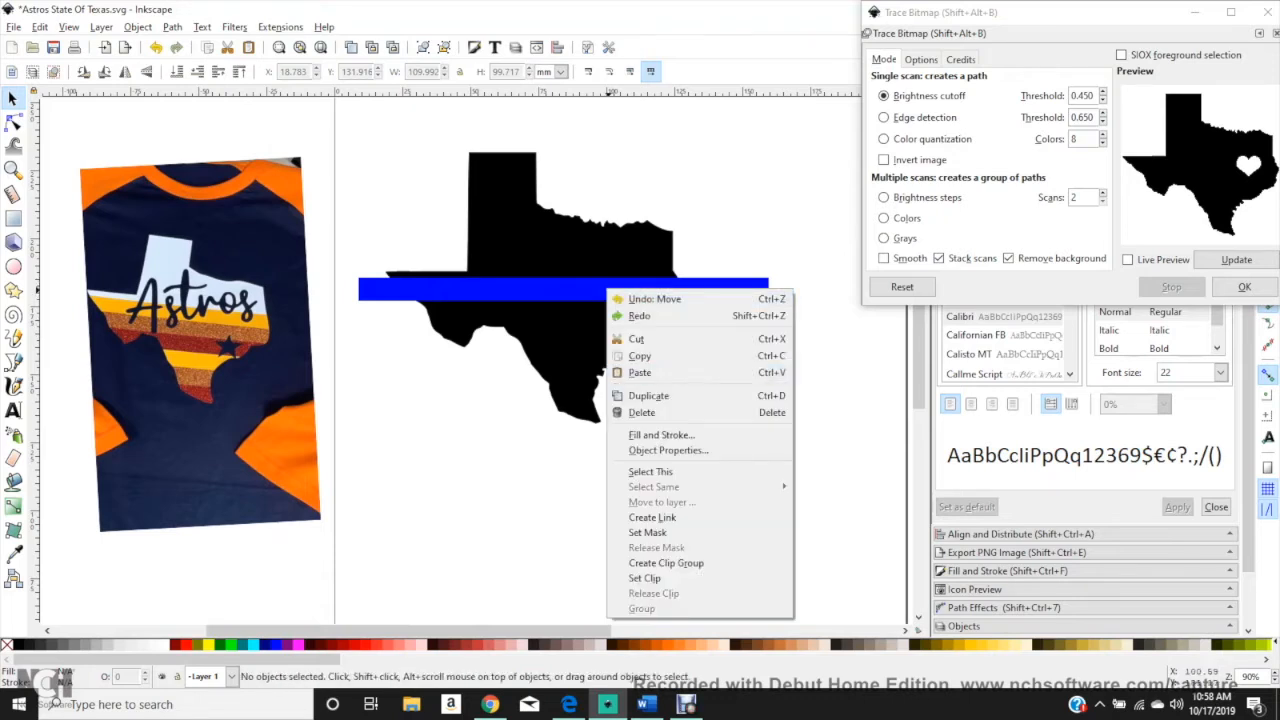
{"action": "key", "text": "Escape"}
Step: Duplicate the blue bar twice and stack each copy flush beneath the previous one to form three bars
{"action": "left_click", "coordinate": [584, 289]}
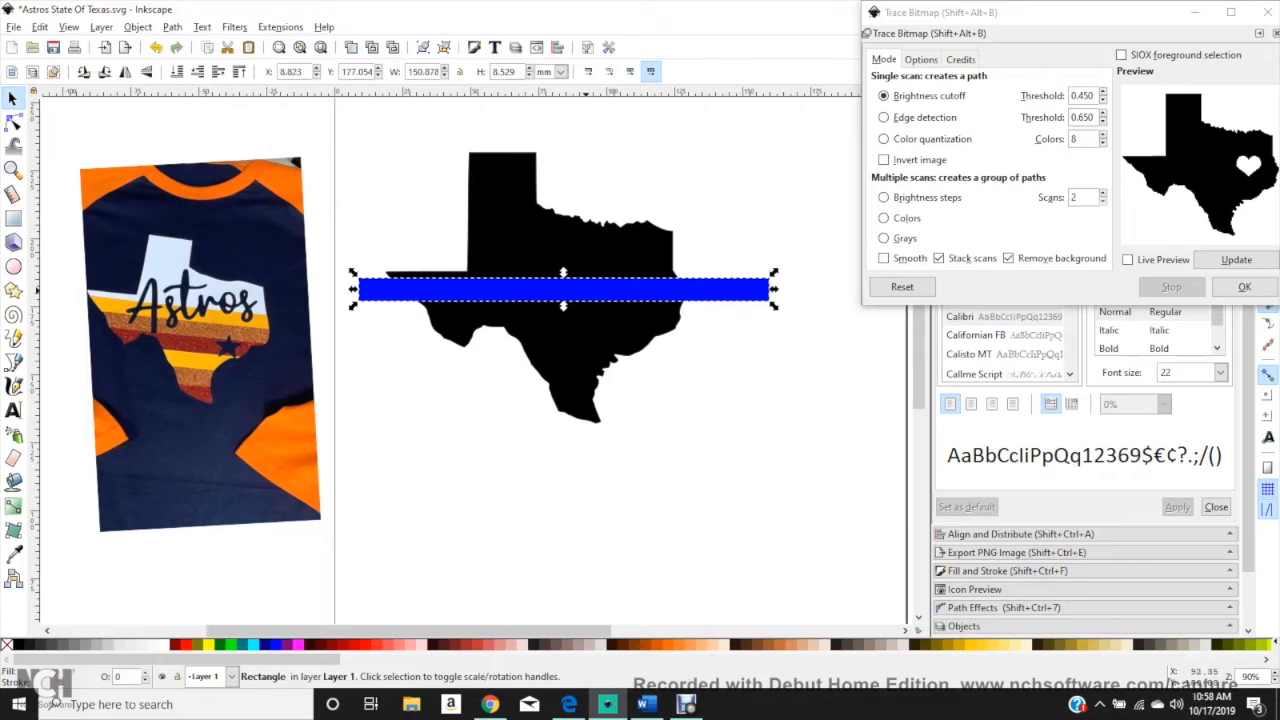
{"action": "right_click", "coordinate": [584, 289]}
{"action": "left_click", "coordinate": [620, 395]}
{"action": "left_click_drag", "start_coordinate": [617, 293], "coordinate": [615, 316]}
{"action": "right_click", "coordinate": [615, 316]}
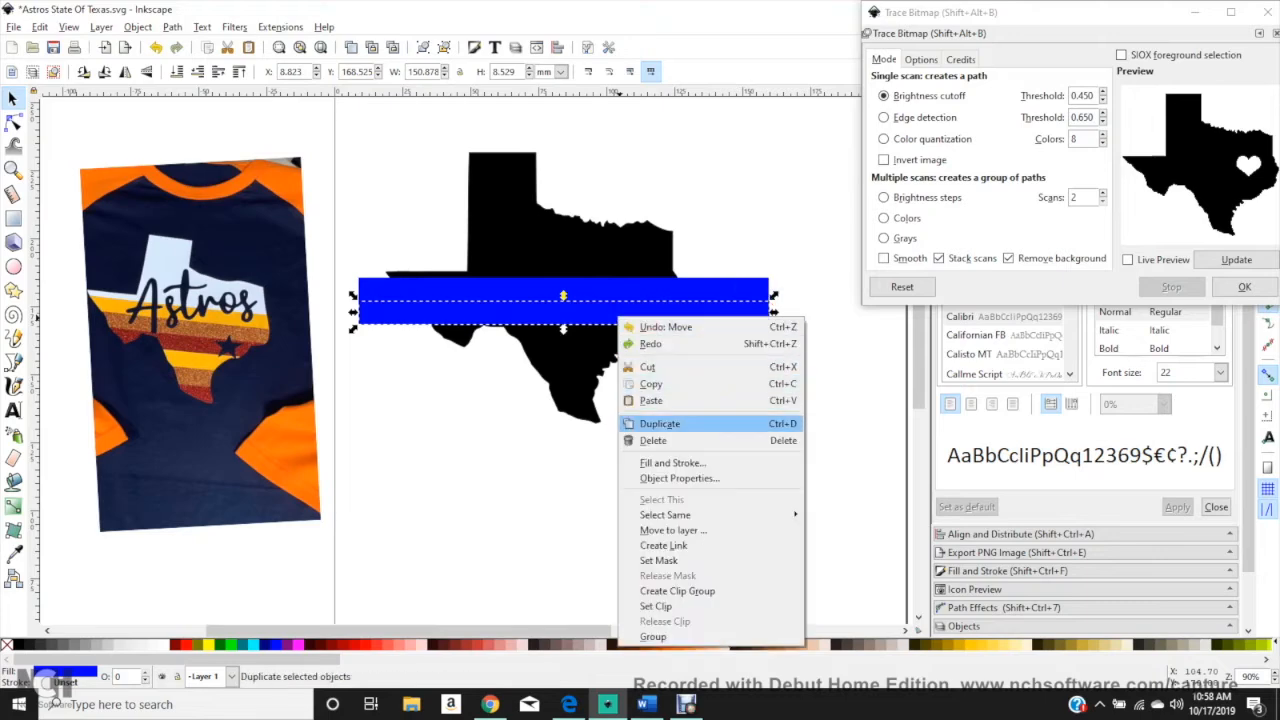
{"action": "left_click", "coordinate": [620, 422]}
{"action": "left_click_drag", "start_coordinate": [770, 346], "coordinate": [772, 321]}
Step: Duplicate the three stacked blue bars together and snap the copies directly below the originals
{"action": "left_click_drag", "start_coordinate": [810, 397], "coordinate": [343, 270]}
{"action": "right_click", "coordinate": [562, 301]}
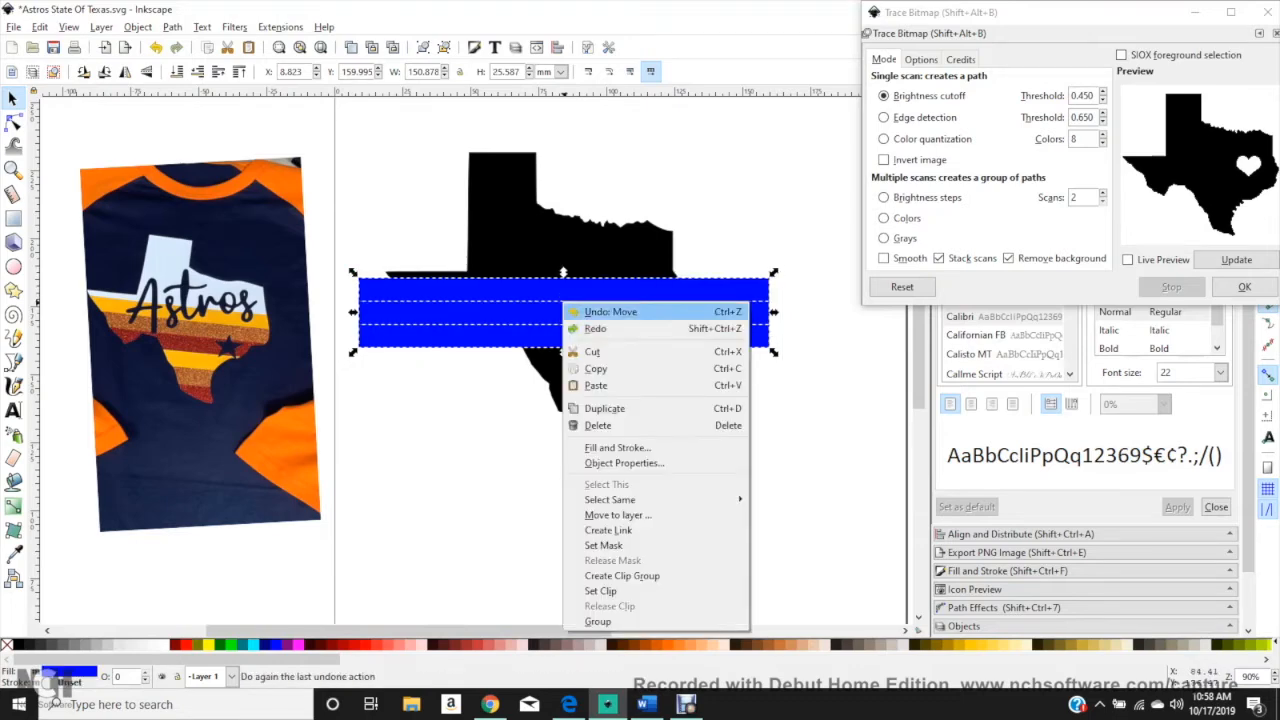
{"action": "left_click", "coordinate": [608, 408]}
{"action": "left_click_drag", "start_coordinate": [610, 292], "coordinate": [608, 366]}
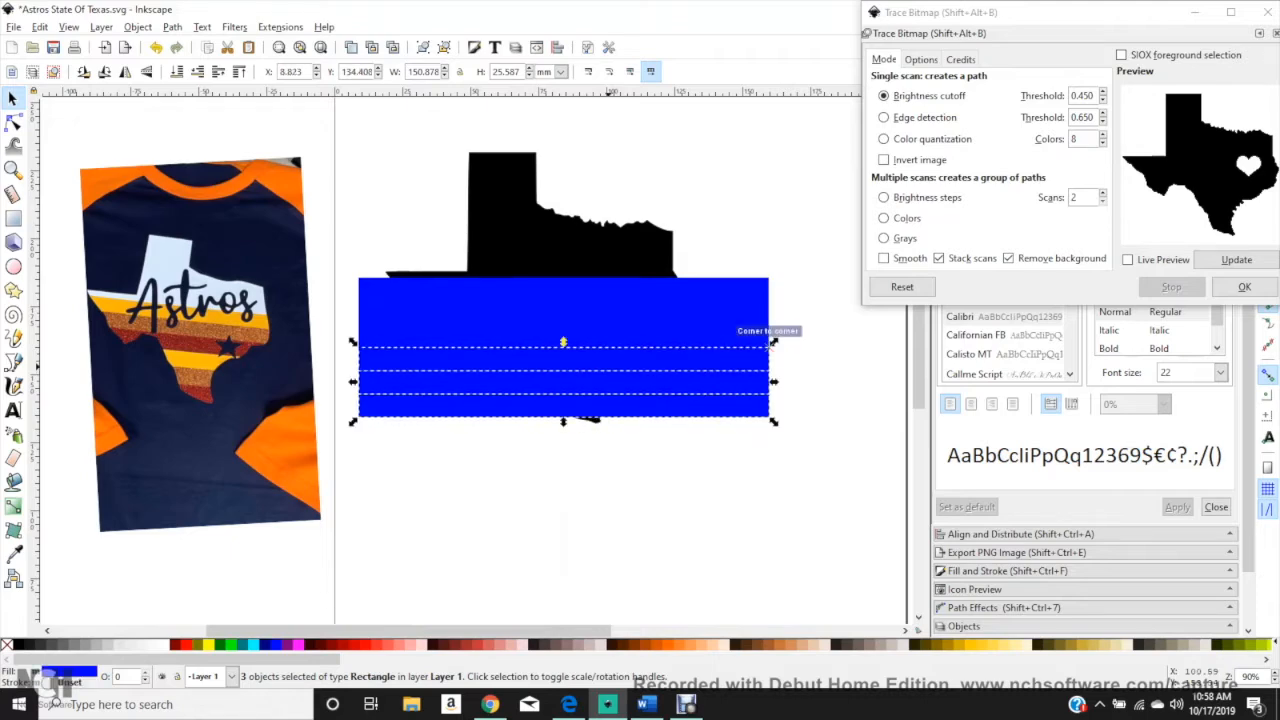
Step: Close the bitmap tracing dialog and stretch all six blue bars downward to a combined height of about 55.3 mm
{"action": "left_click_drag", "start_coordinate": [787, 500], "coordinate": [322, 268]}
{"action": "left_click", "coordinate": [1262, 12]}
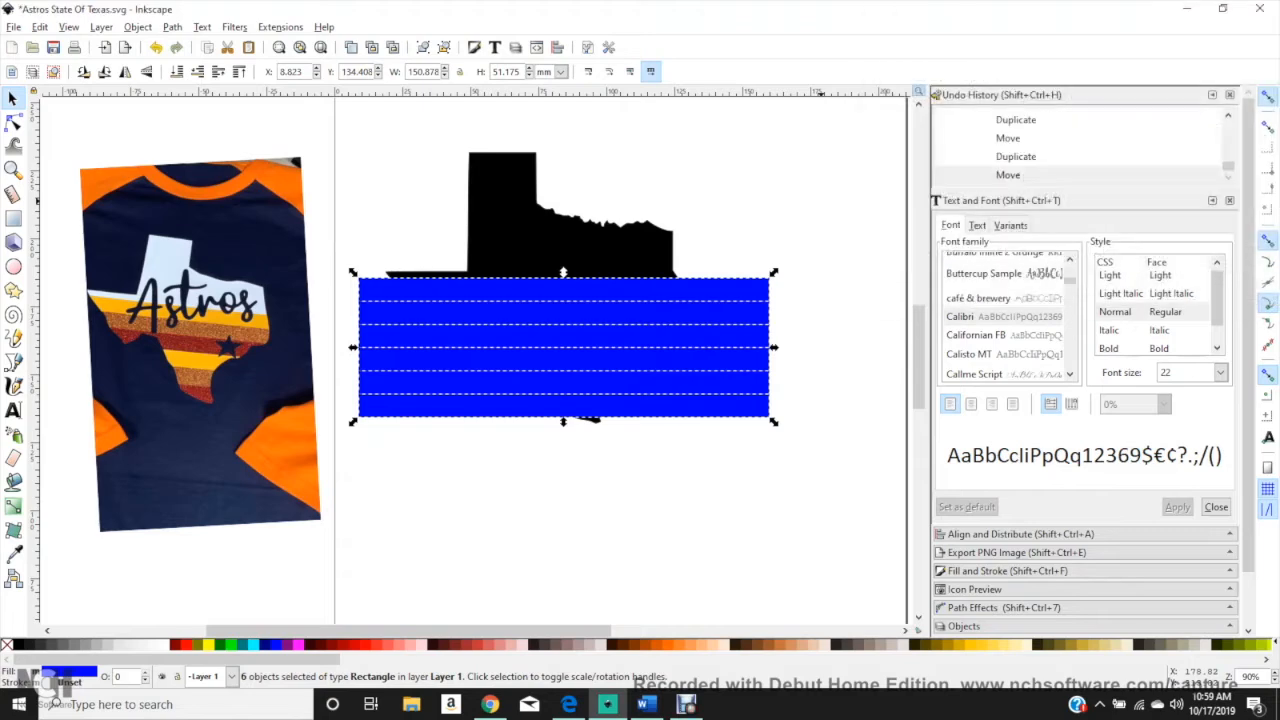
{"action": "left_click", "coordinate": [1020, 534]}
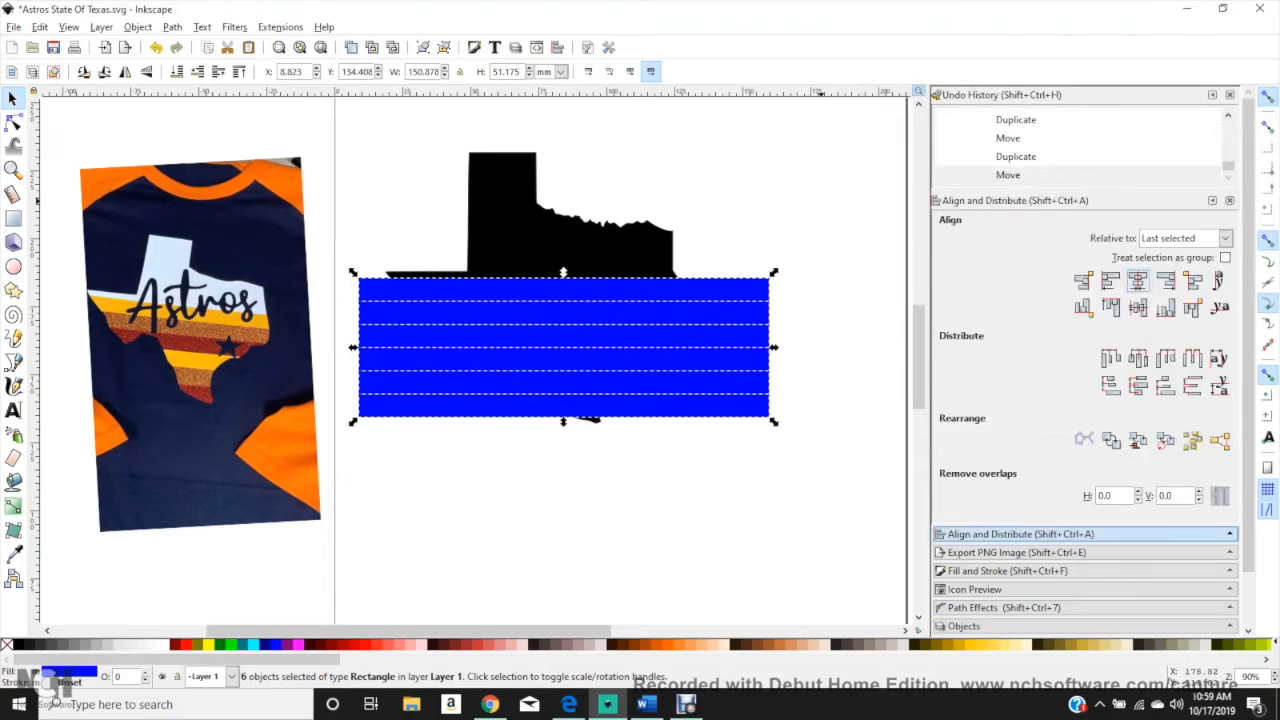
{"action": "left_click", "coordinate": [621, 500]}
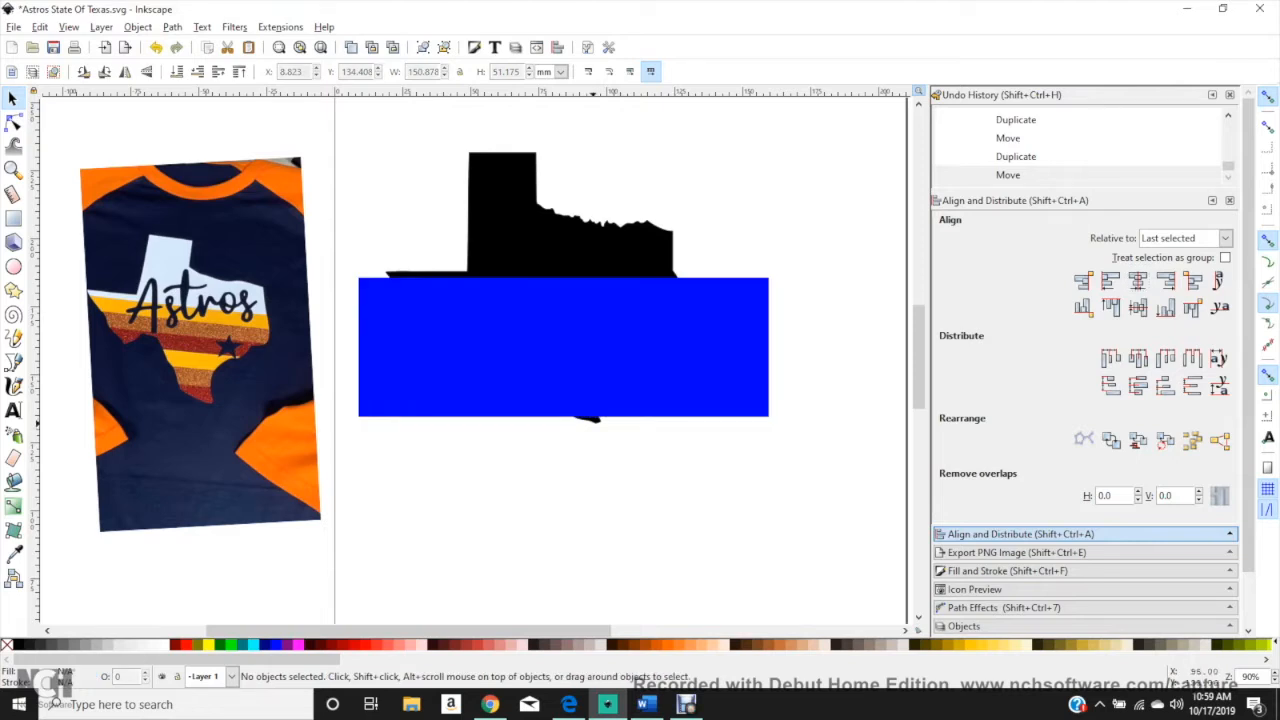
{"action": "left_click_drag", "start_coordinate": [791, 513], "coordinate": [341, 272]}
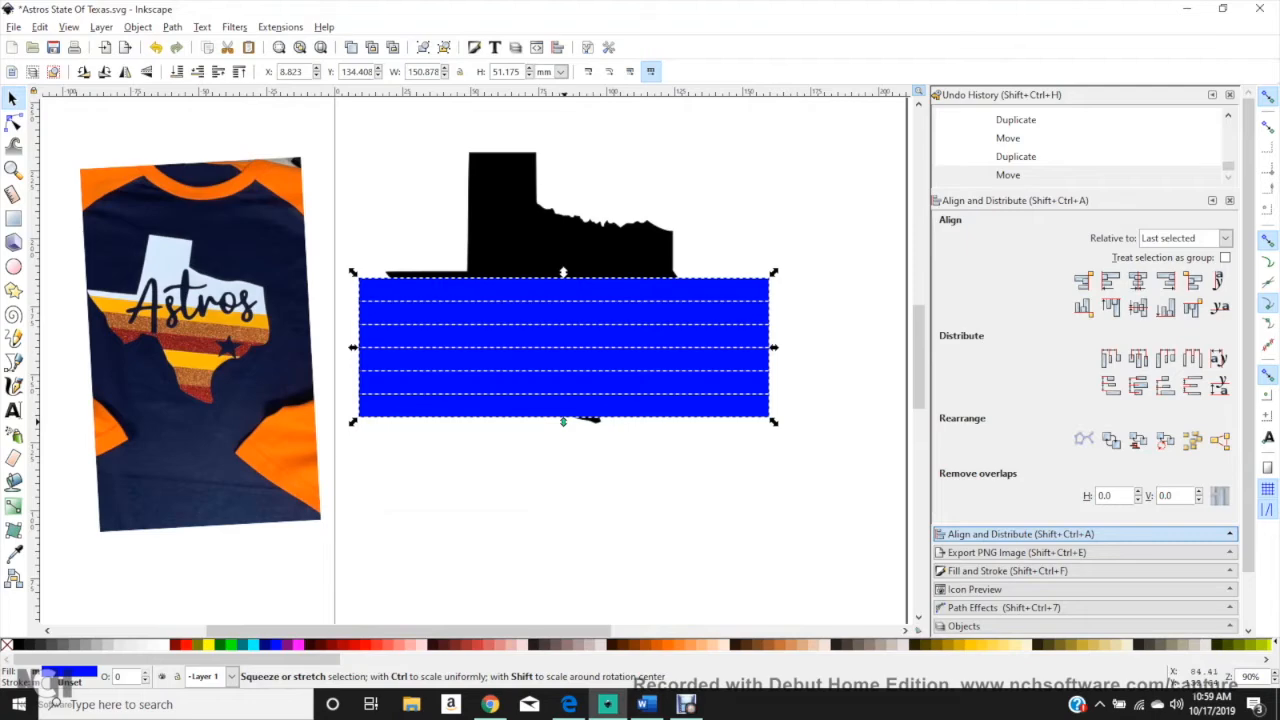
{"action": "left_click_drag", "start_coordinate": [563, 421], "coordinate": [563, 428]}
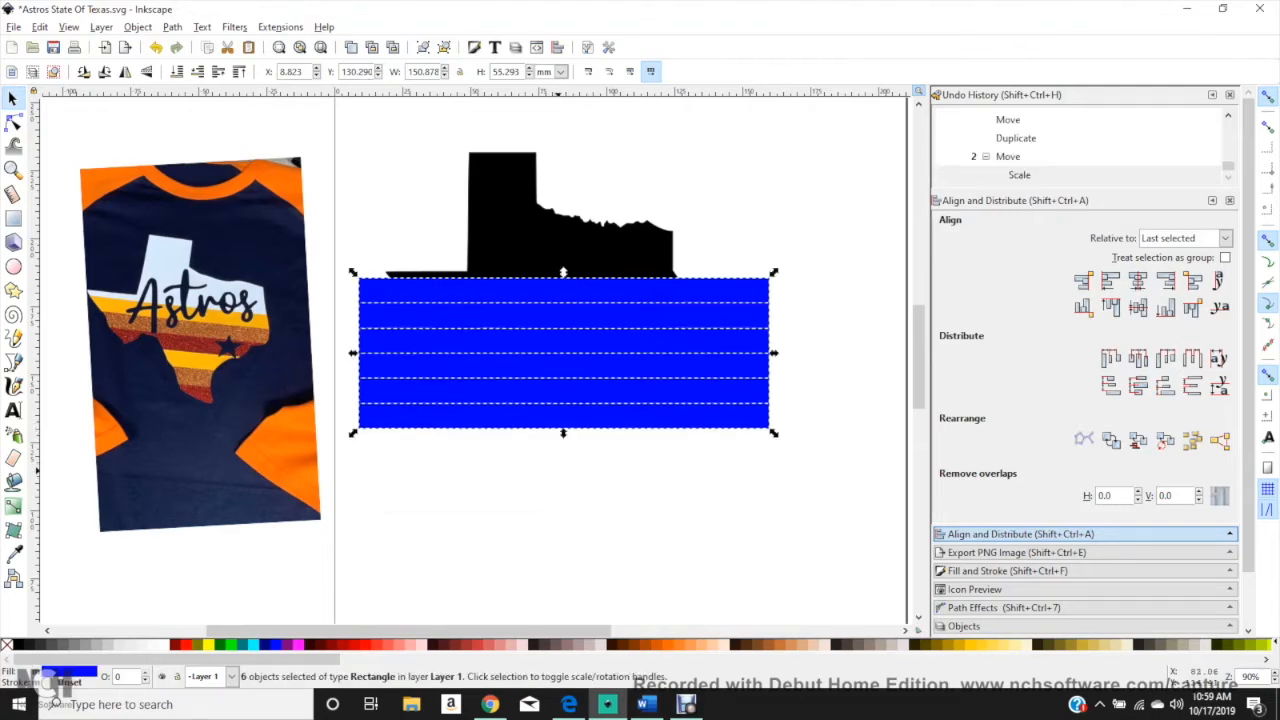
{"action": "key", "text": "Escape"}
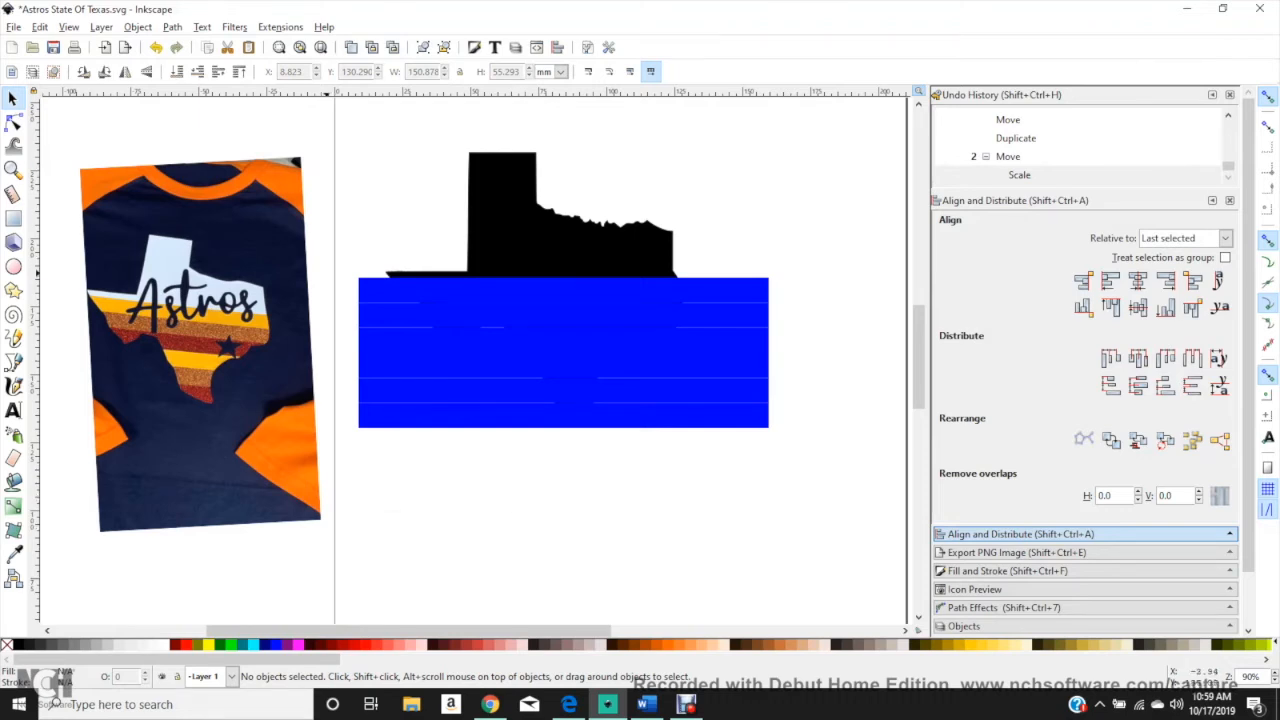
Step: Change the fill of all six stacked bars to magenta
{"action": "left_click_drag", "start_coordinate": [327, 271], "coordinate": [835, 478]}
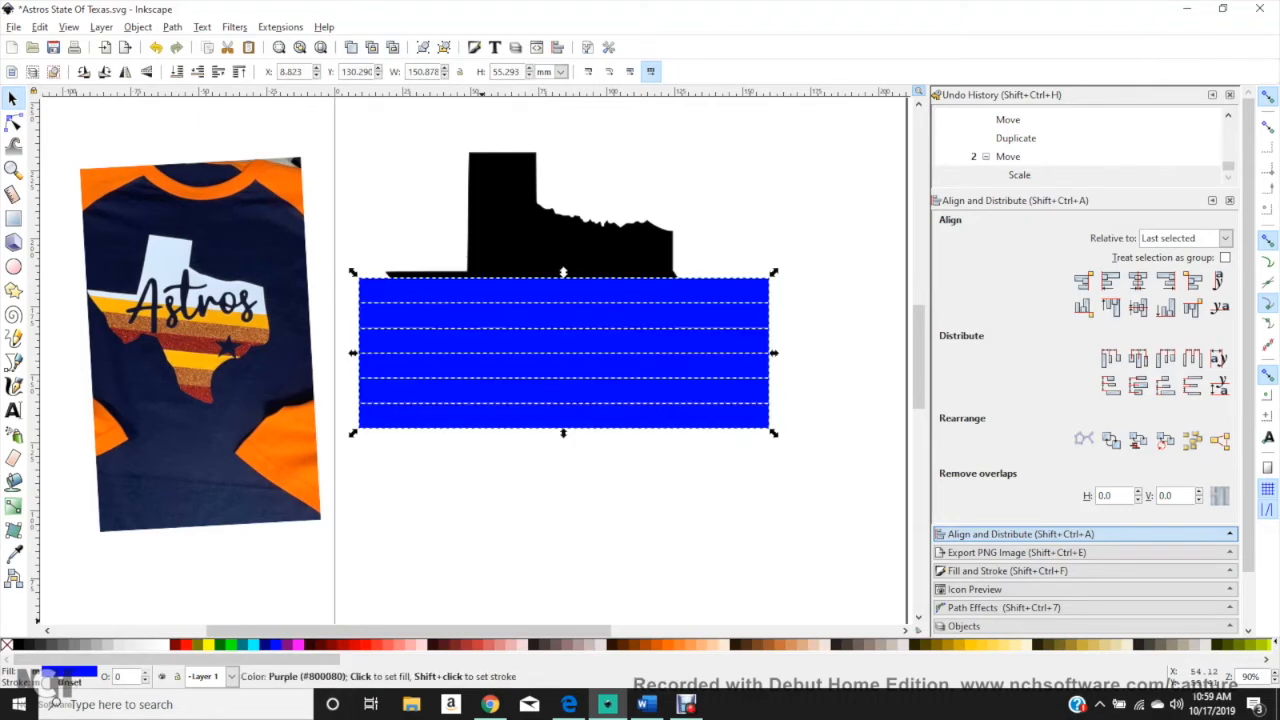
{"action": "left_click", "coordinate": [298, 645]}
{"action": "left_click", "coordinate": [568, 532]}
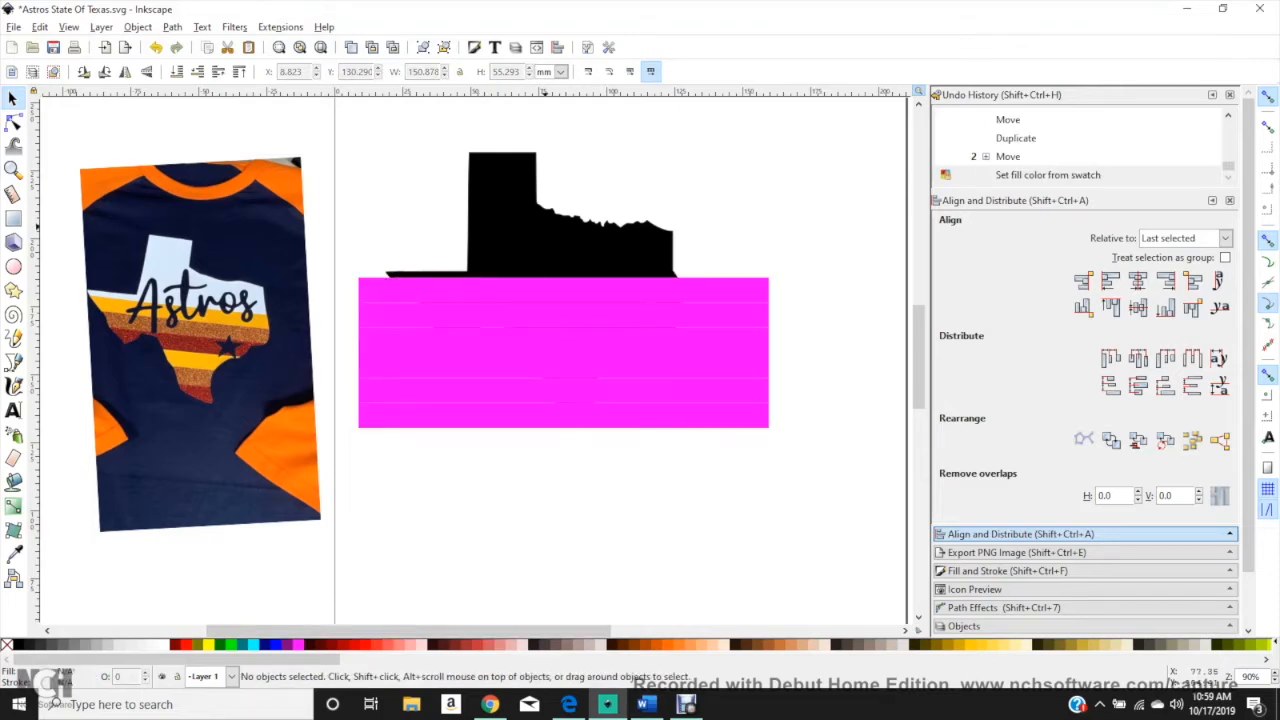
Step: Duplicate the black Texas shape and set the spare copy aside at about X 142.9 mm, Y -8.7 mm
{"action": "left_click", "coordinate": [540, 228]}
{"action": "right_click", "coordinate": [540, 228]}
{"action": "left_click", "coordinate": [565, 335]}
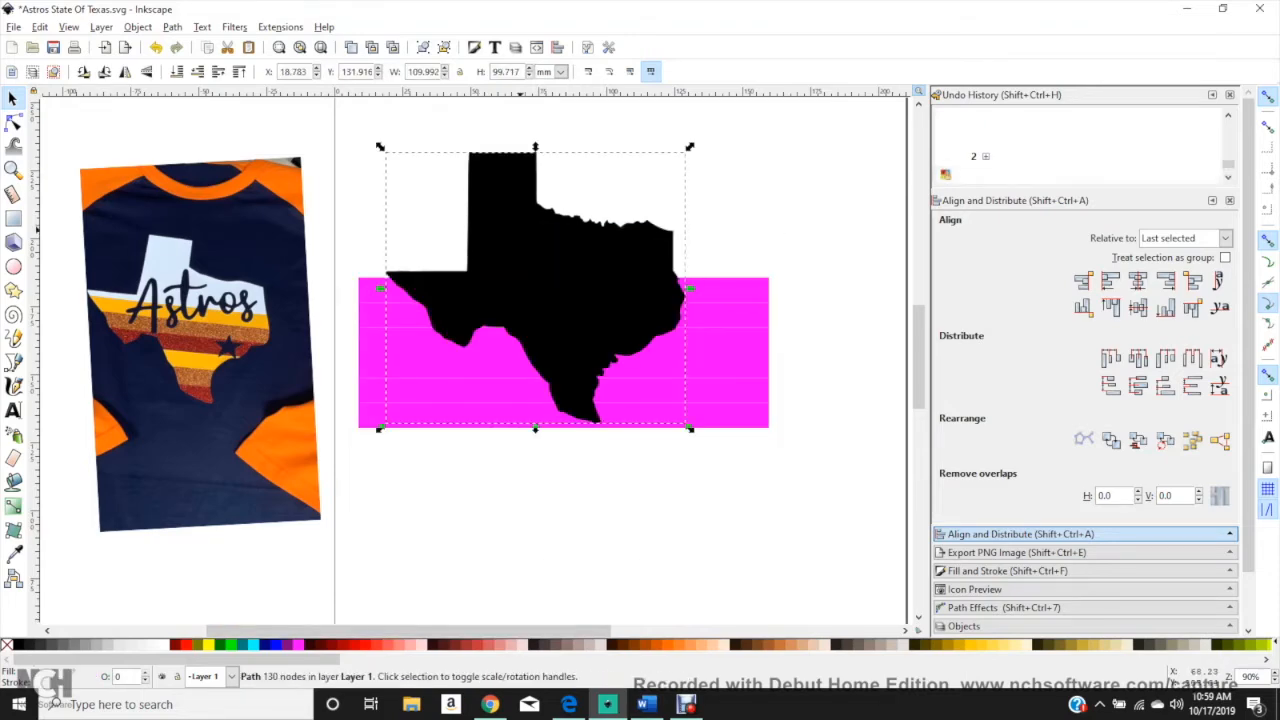
{"action": "left_click_drag", "start_coordinate": [404, 285], "coordinate": [741, 668]}
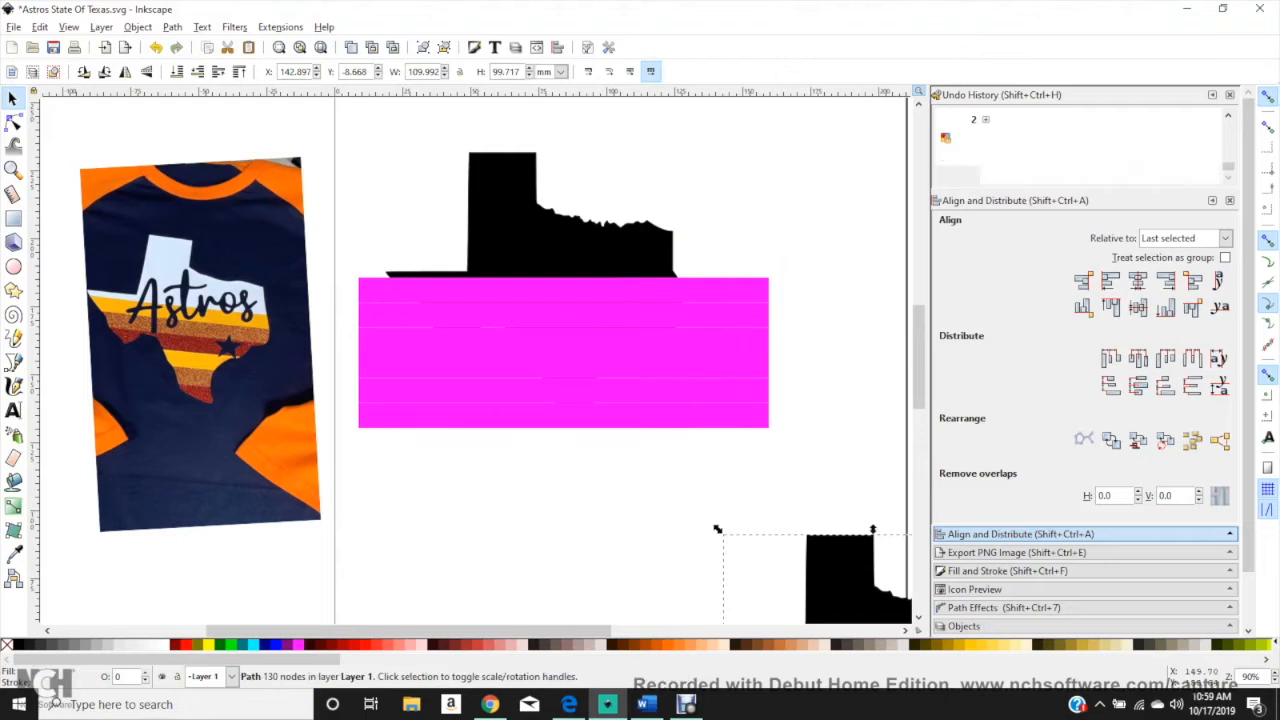
{"action": "left_click", "coordinate": [775, 480]}
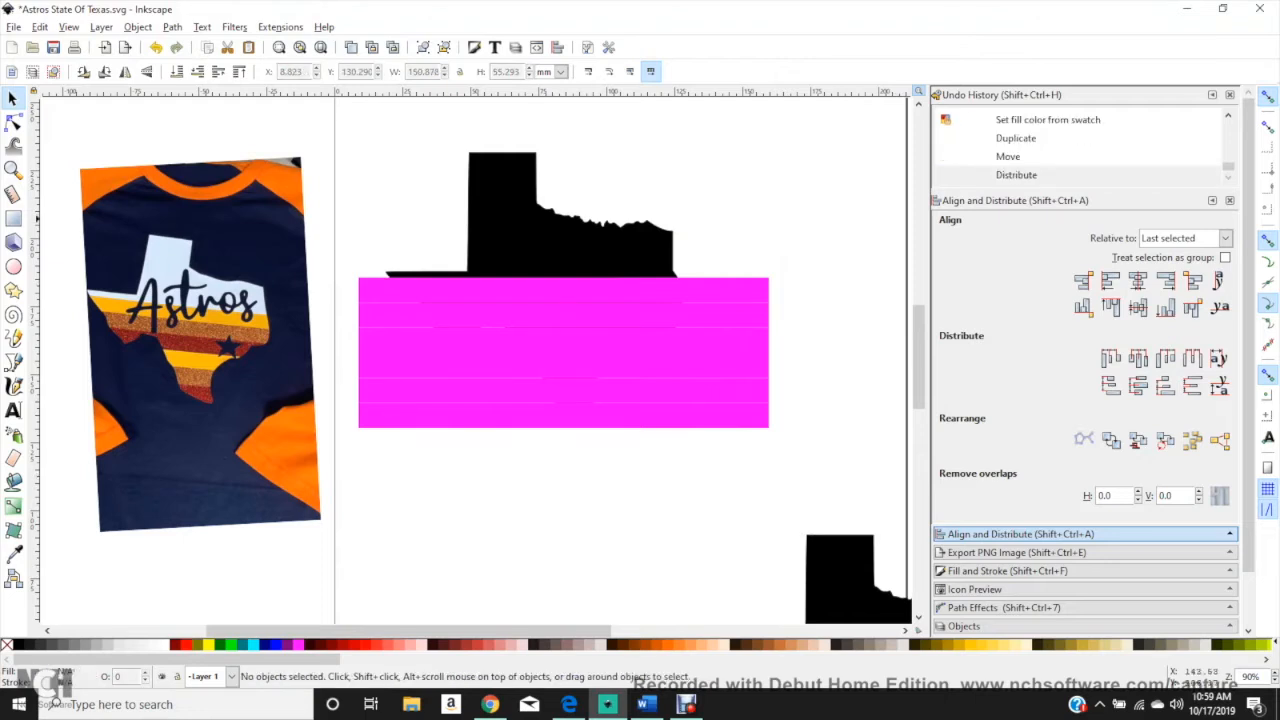
Step: Intersect the black Texas shape with the topmost magenta bar
{"action": "left_click", "coordinate": [592, 250]}
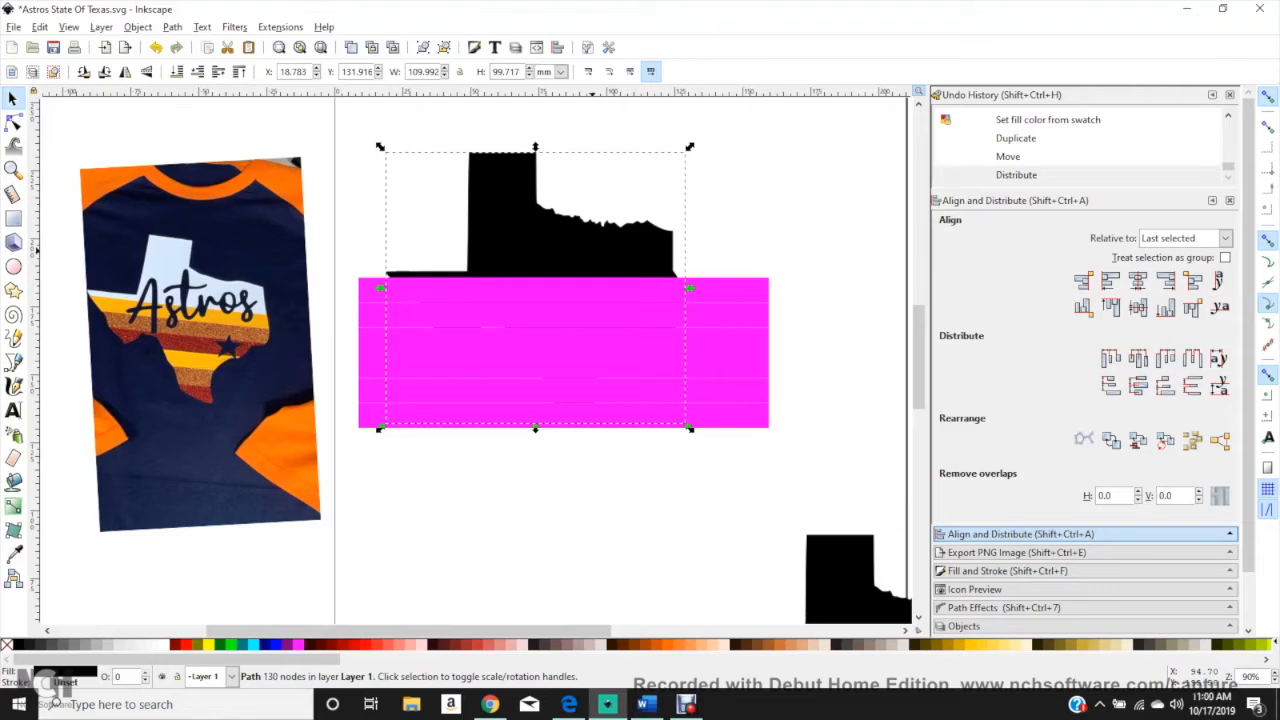
{"action": "key", "text": "shift"}
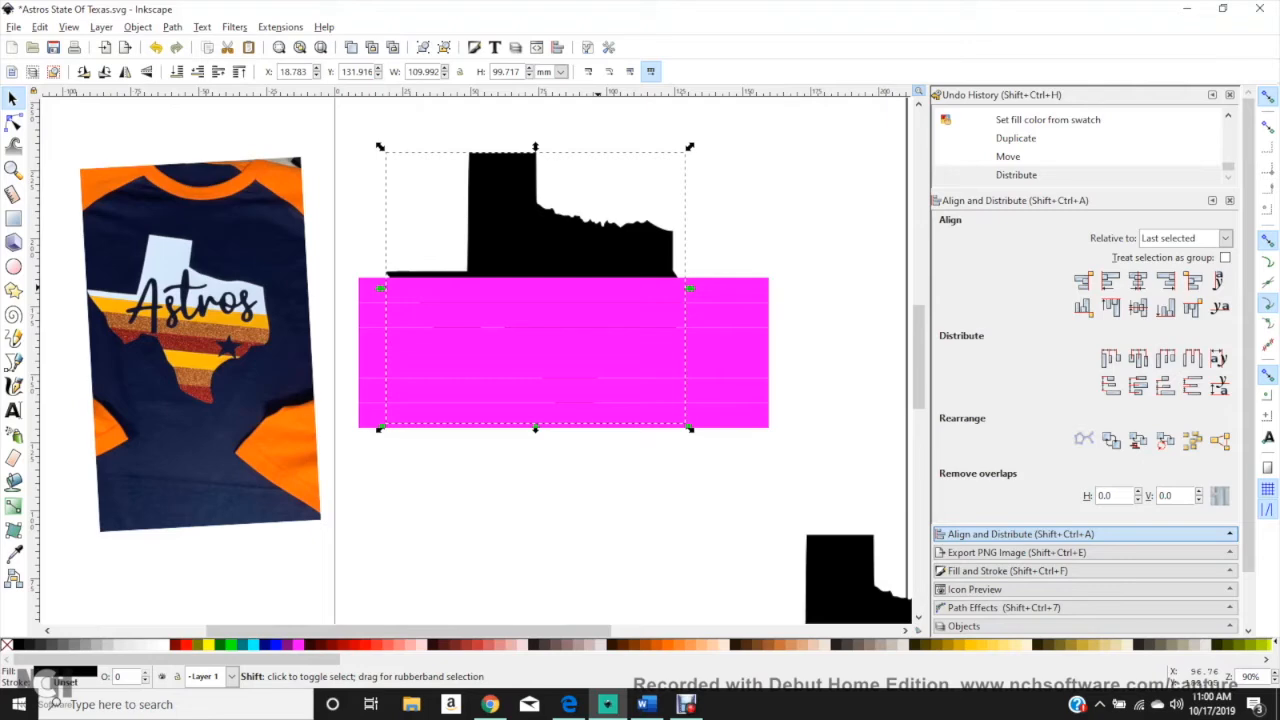
{"action": "left_click", "coordinate": [563, 350], "text": "shift"}
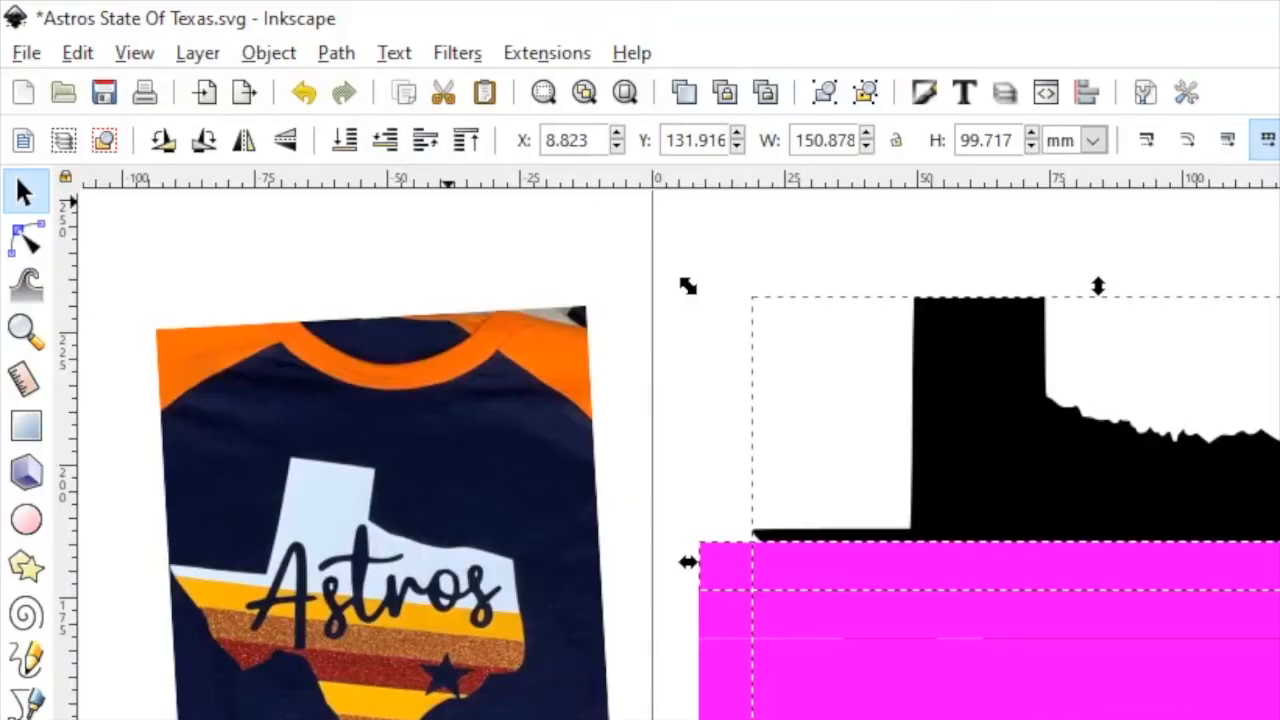
{"action": "left_click", "coordinate": [336, 53]}
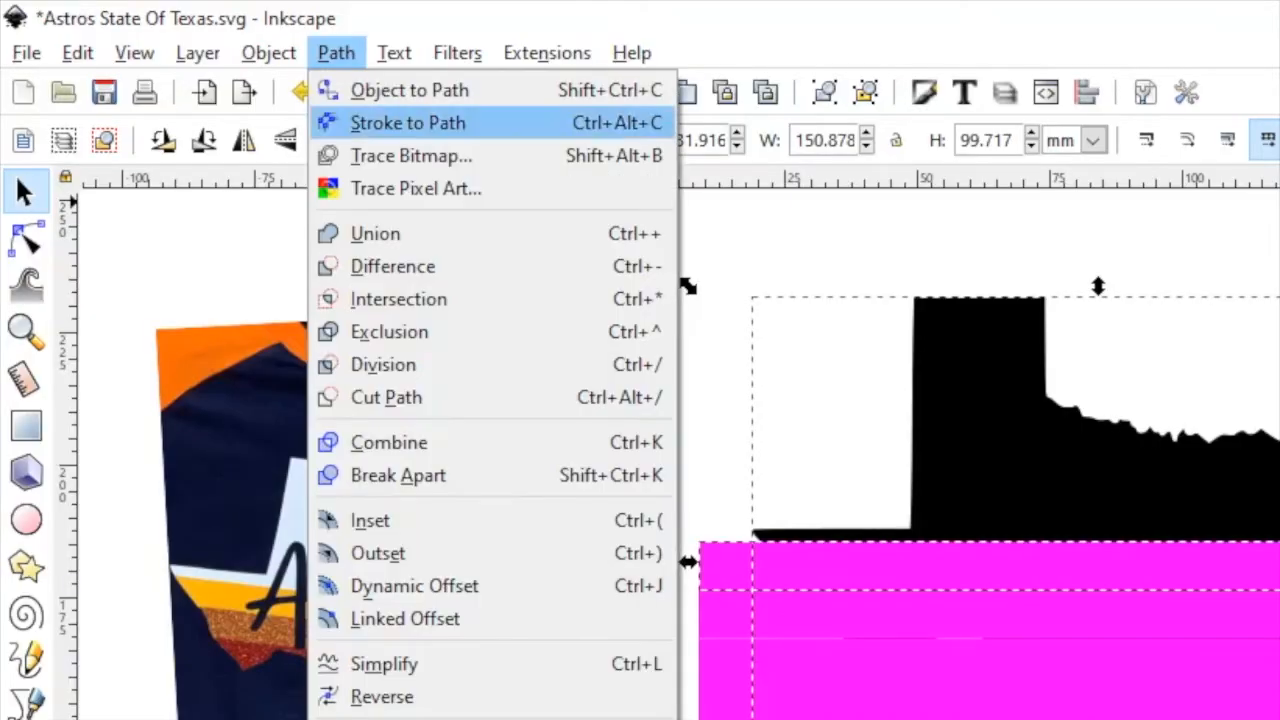
{"action": "left_click", "coordinate": [397, 298]}
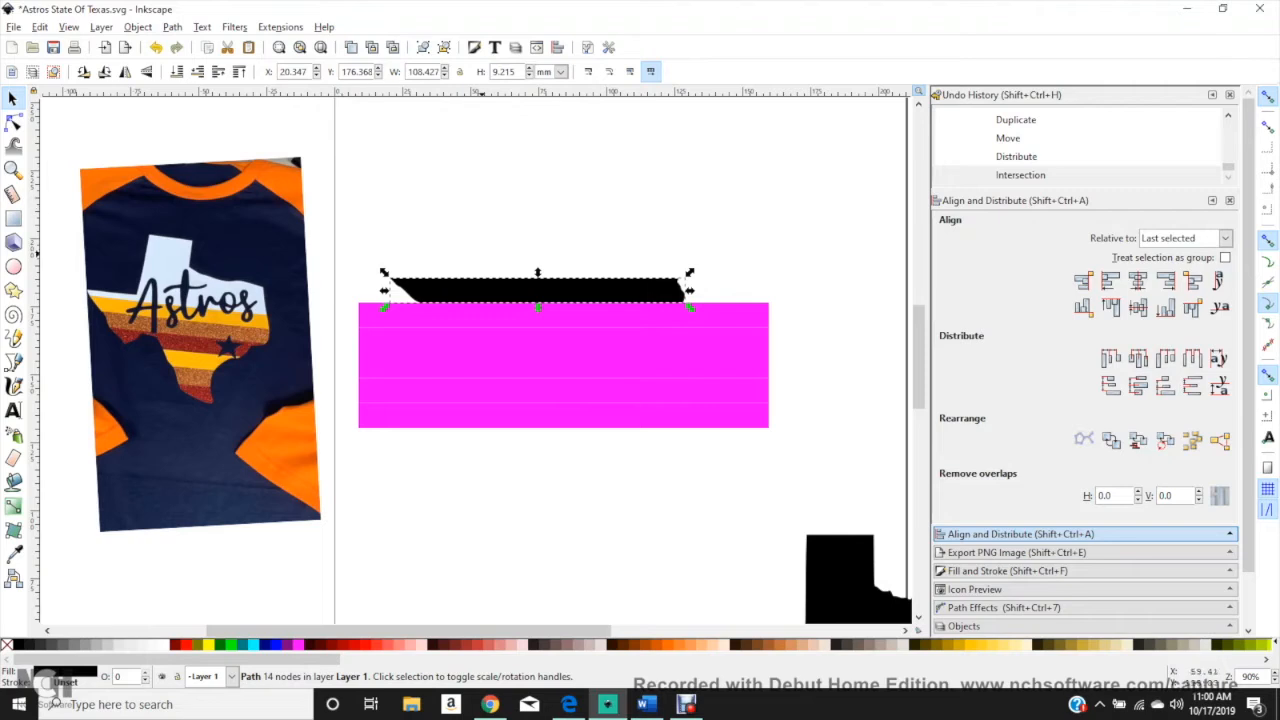
Step: Move the spare Texas copy to about X 19.1 mm, Y 19.3 mm and lift the intersected strip above the bars
{"action": "left_click", "coordinate": [511, 259]}
{"action": "left_click", "coordinate": [527, 287]}
{"action": "left_click", "coordinate": [529, 256]}
{"action": "left_click", "coordinate": [856, 588]}
{"action": "left_click_drag", "start_coordinate": [856, 588], "coordinate": [521, 512]}
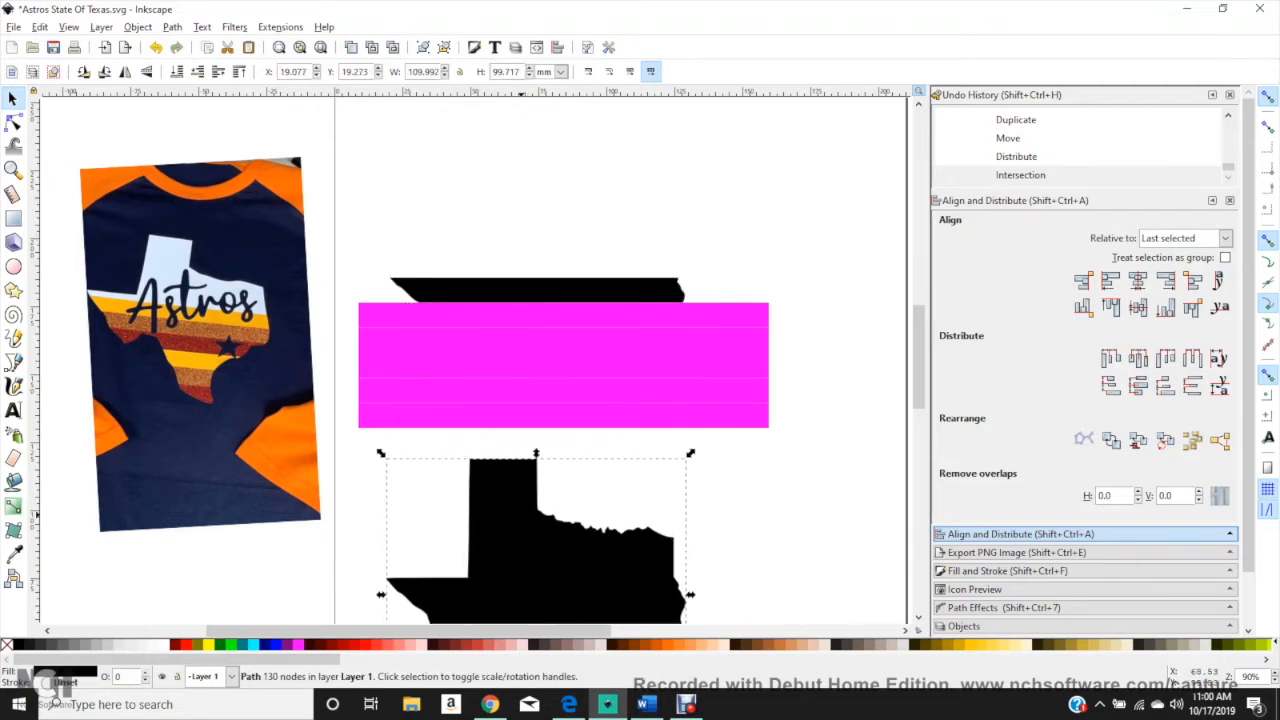
{"action": "left_click_drag", "start_coordinate": [573, 320], "coordinate": [573, 373]}
{"action": "left_click", "coordinate": [563, 291]}
{"action": "left_click_drag", "start_coordinate": [563, 291], "coordinate": [578, 227]}
Step: Undo the recent moves, the Texas intersection and the distribution of the bars
{"action": "key", "text": "ctrl+z"}
{"action": "key", "text": "ctrl+z"}
{"action": "key", "text": "ctrl+z"}
{"action": "key", "text": "ctrl+z"}
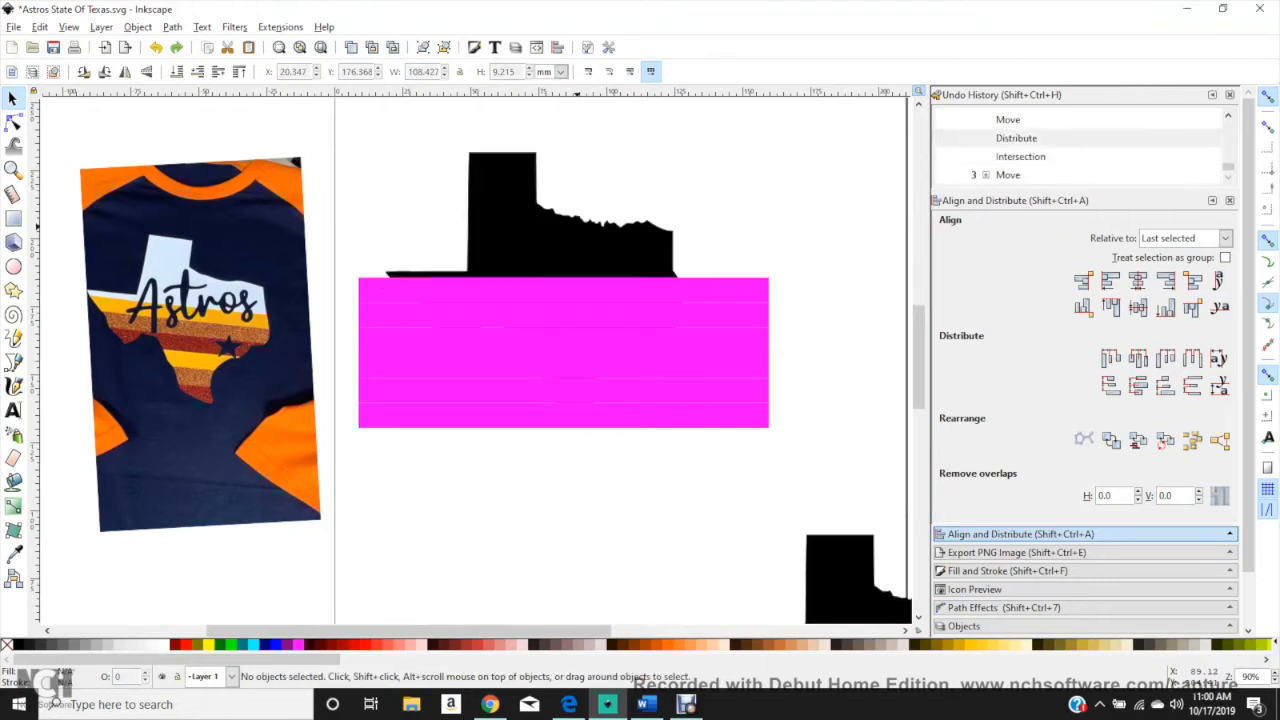
{"action": "key", "text": "ctrl+z"}
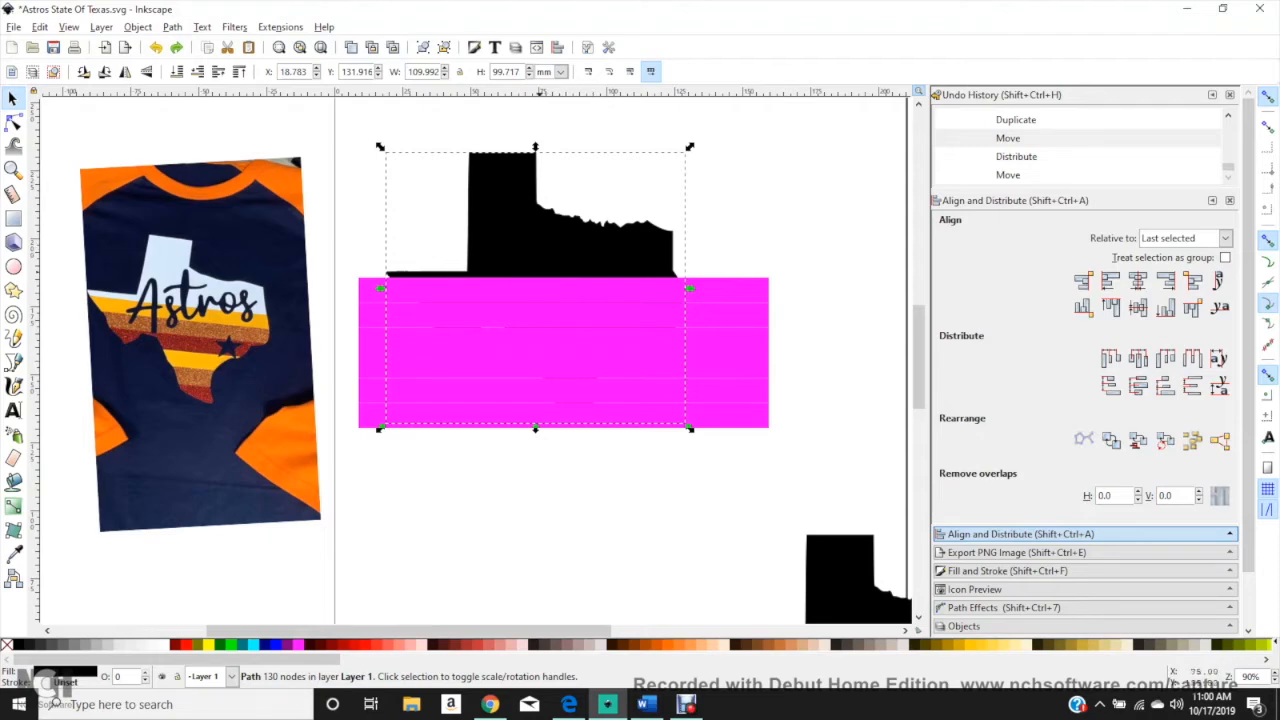
Step: Duplicate the black Texas shape in place six times
{"action": "left_click", "coordinate": [537, 232]}
{"action": "right_click", "coordinate": [533, 232]}
{"action": "left_click", "coordinate": [565, 340]}
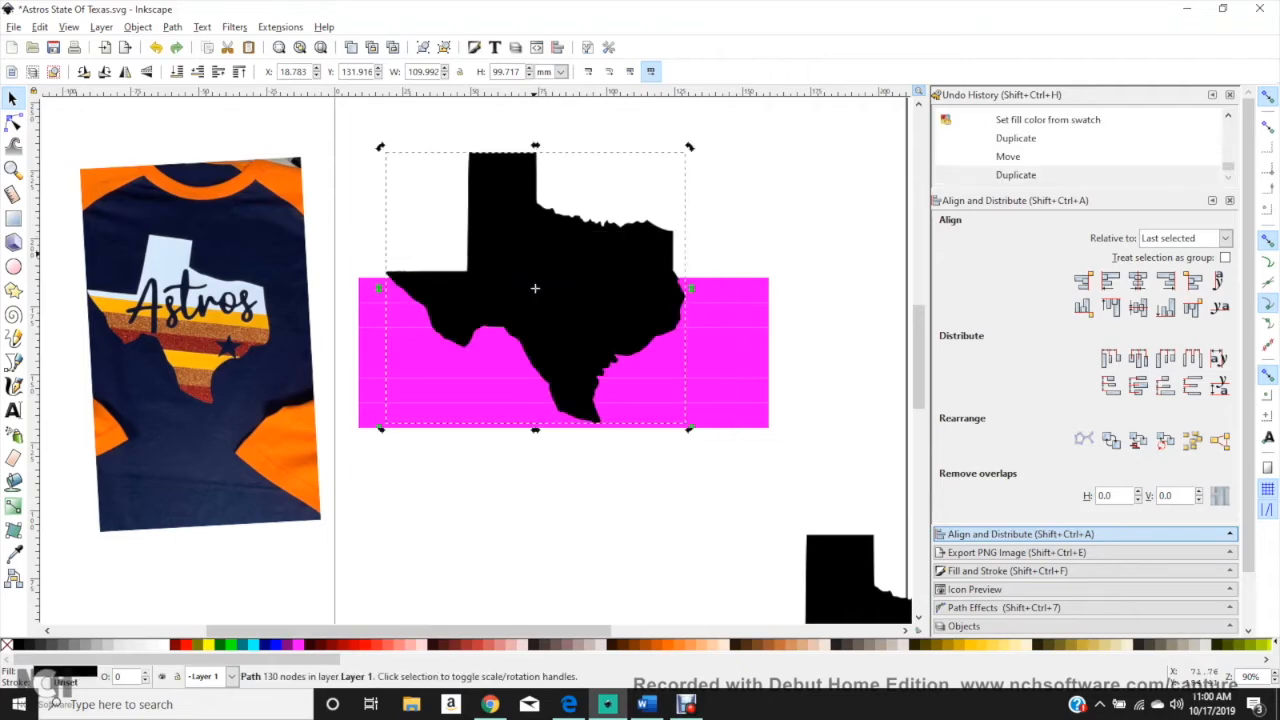
{"action": "right_click", "coordinate": [527, 250]}
{"action": "left_click", "coordinate": [565, 357]}
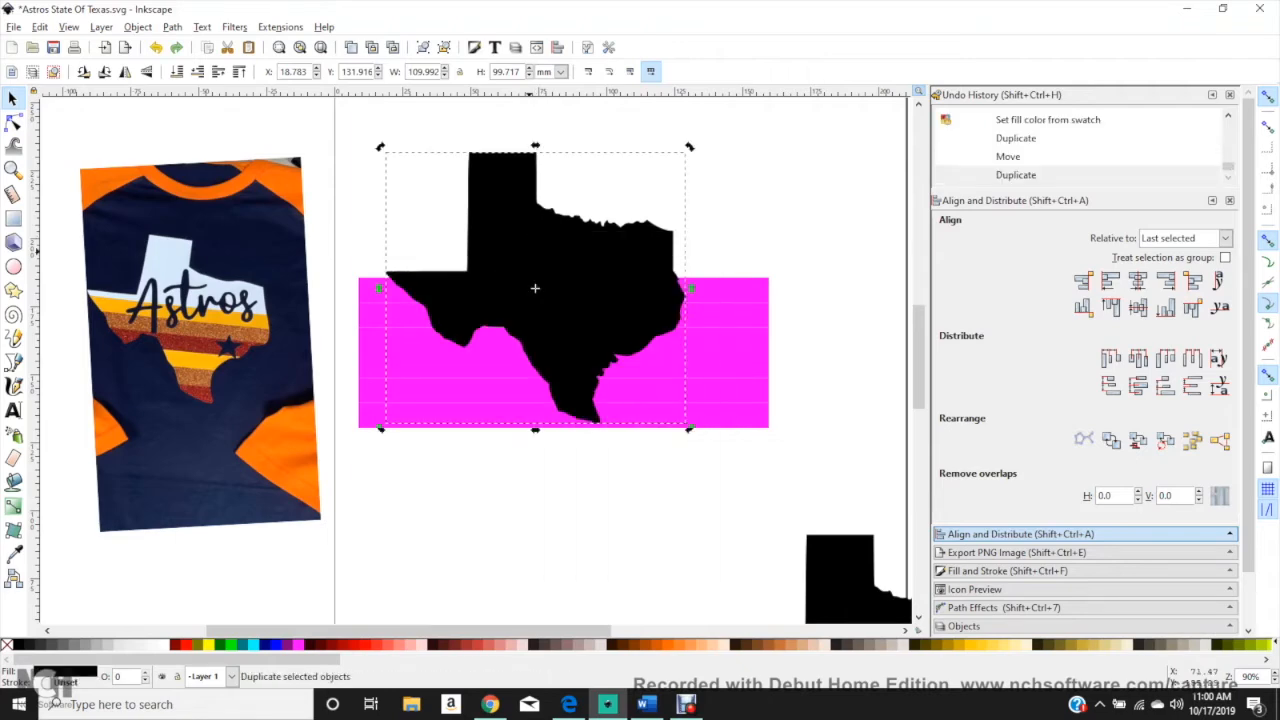
{"action": "right_click", "coordinate": [538, 243]}
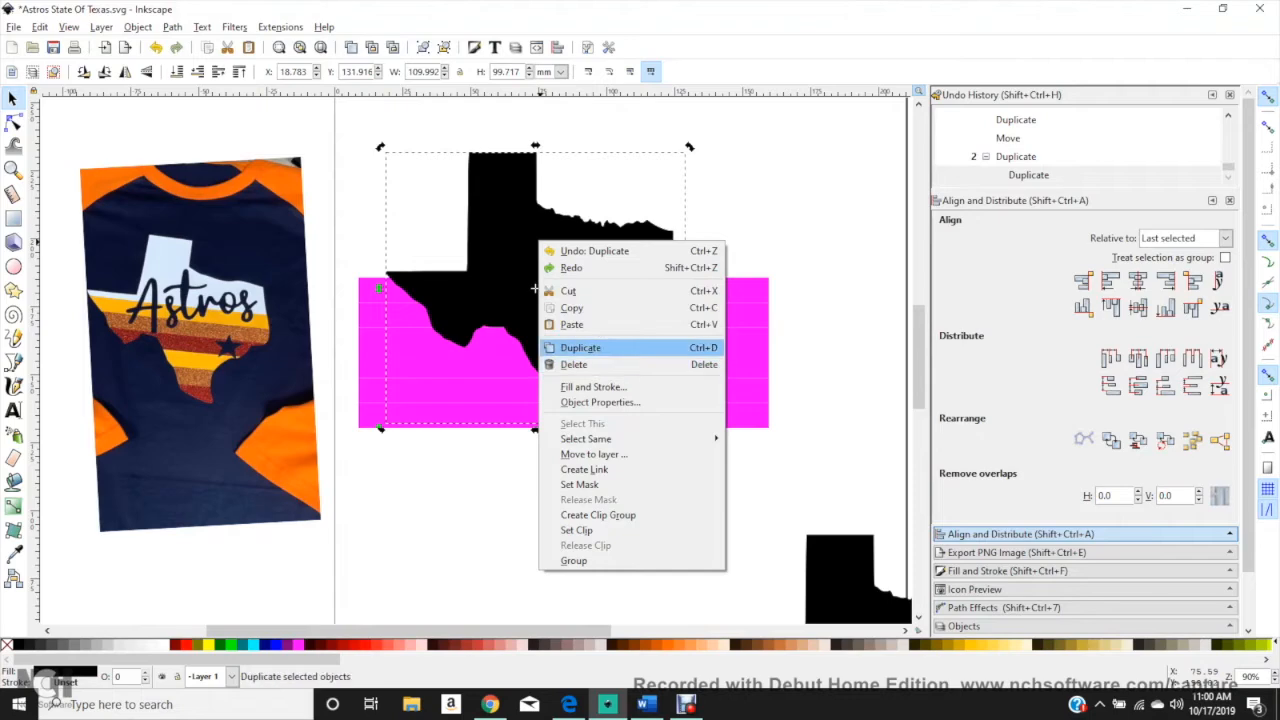
{"action": "left_click", "coordinate": [580, 347]}
{"action": "right_click", "coordinate": [527, 265]}
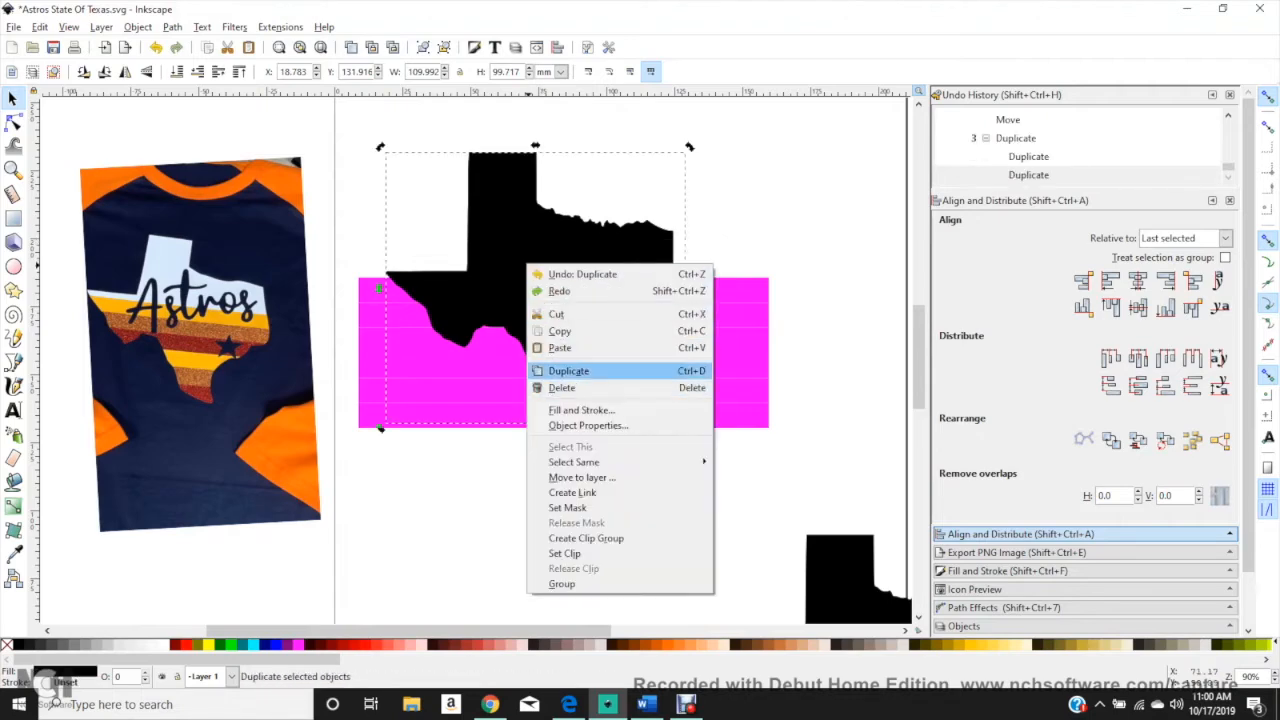
{"action": "left_click", "coordinate": [568, 371]}
{"action": "right_click", "coordinate": [535, 262]}
{"action": "left_click", "coordinate": [570, 366]}
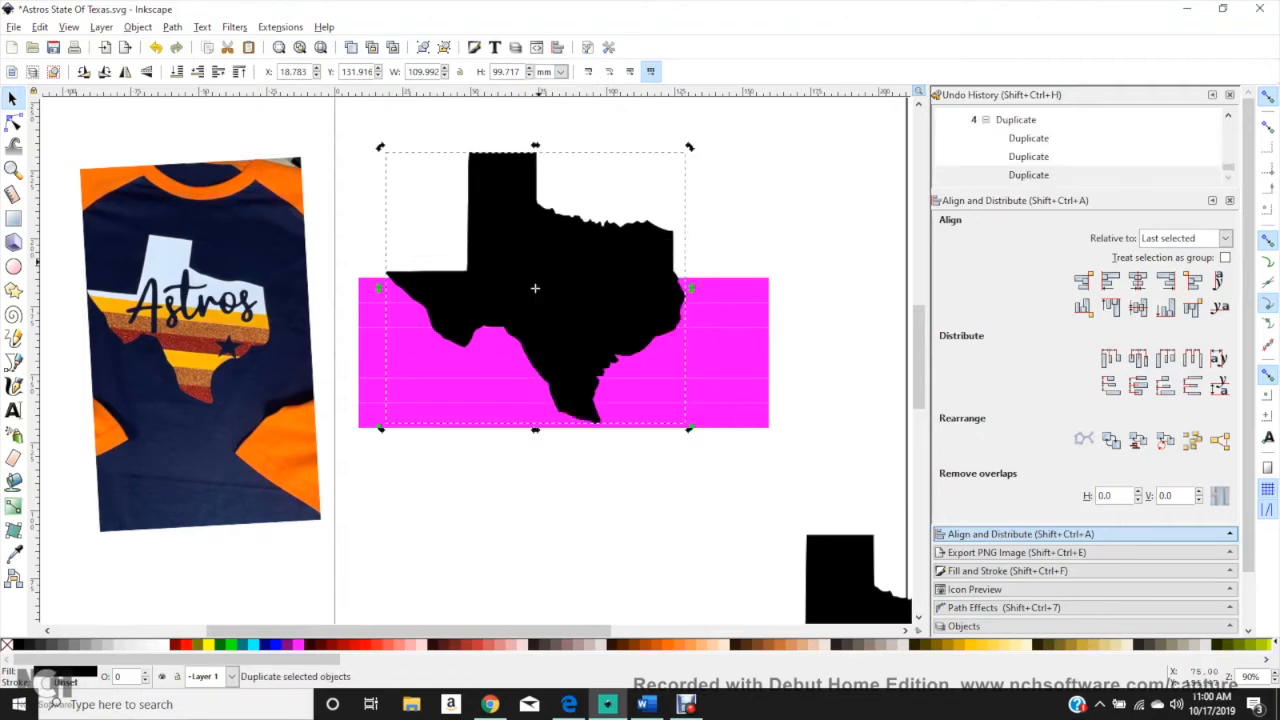
{"action": "right_click", "coordinate": [535, 288]}
{"action": "left_click", "coordinate": [560, 390]}
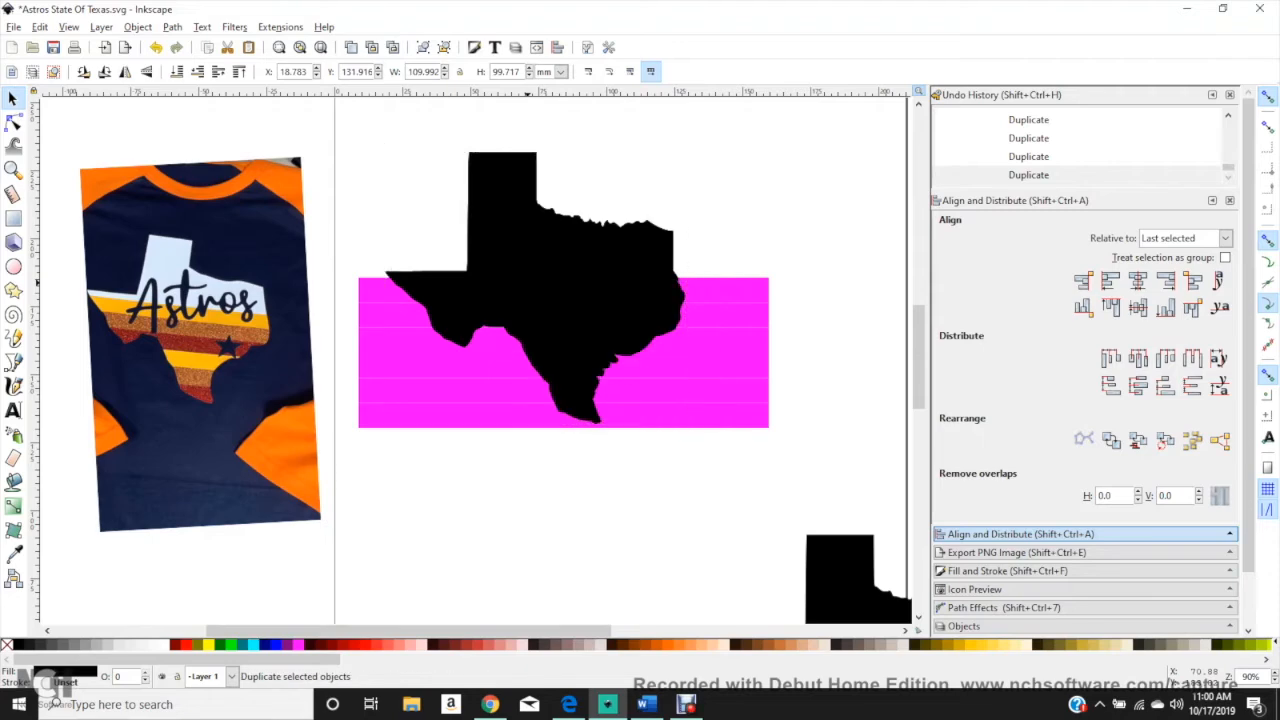
Step: Raise all six magenta bars to the top of the stacking order, in front of the Texas copies
{"action": "left_click_drag", "start_coordinate": [805, 493], "coordinate": [348, 268]}
{"action": "key", "text": "Home"}
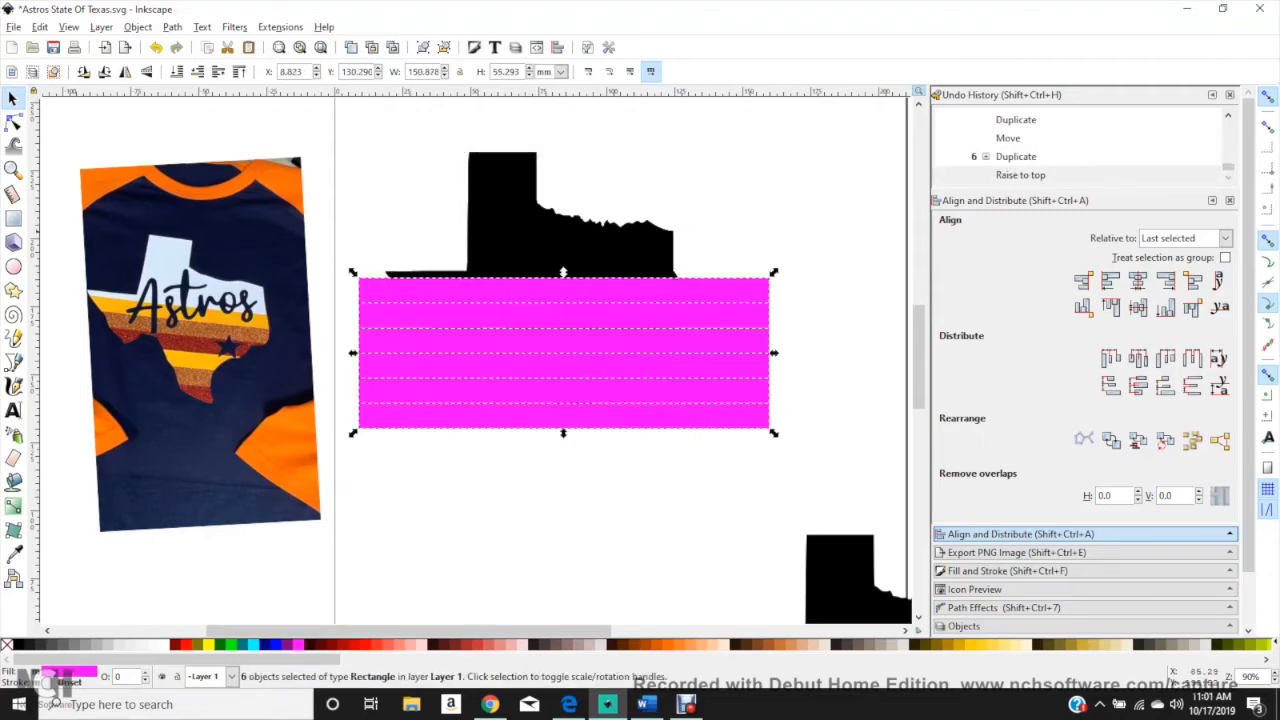
{"action": "key", "text": "Escape"}
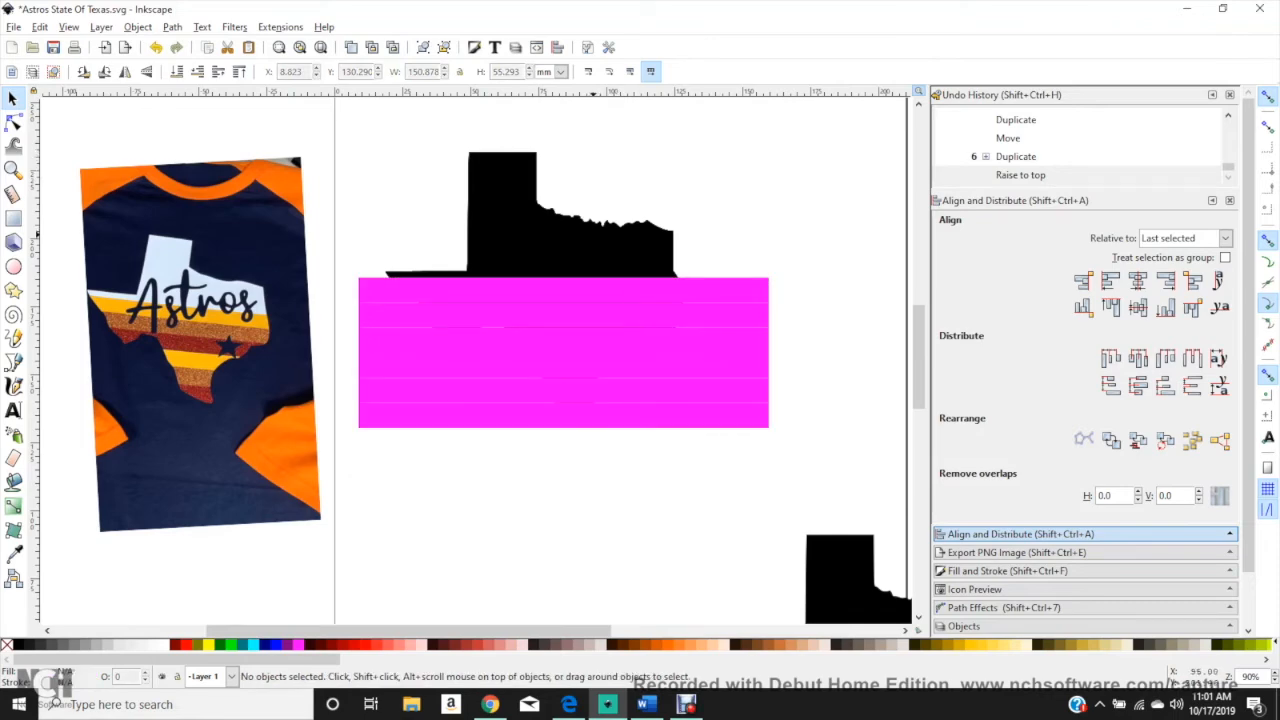
Step: Intersect one black Texas copy with the topmost magenta bar and another copy with the second bar
{"action": "left_click", "coordinate": [594, 243]}
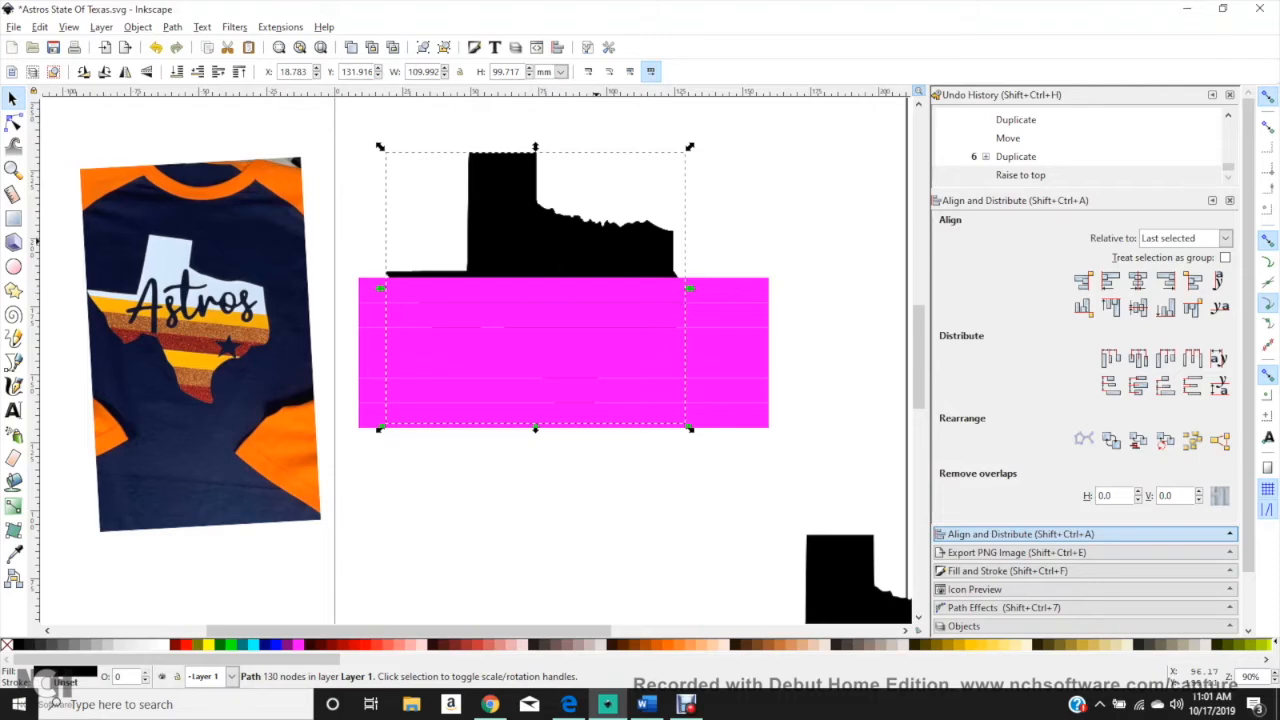
{"action": "left_click", "coordinate": [598, 289], "text": "shift"}
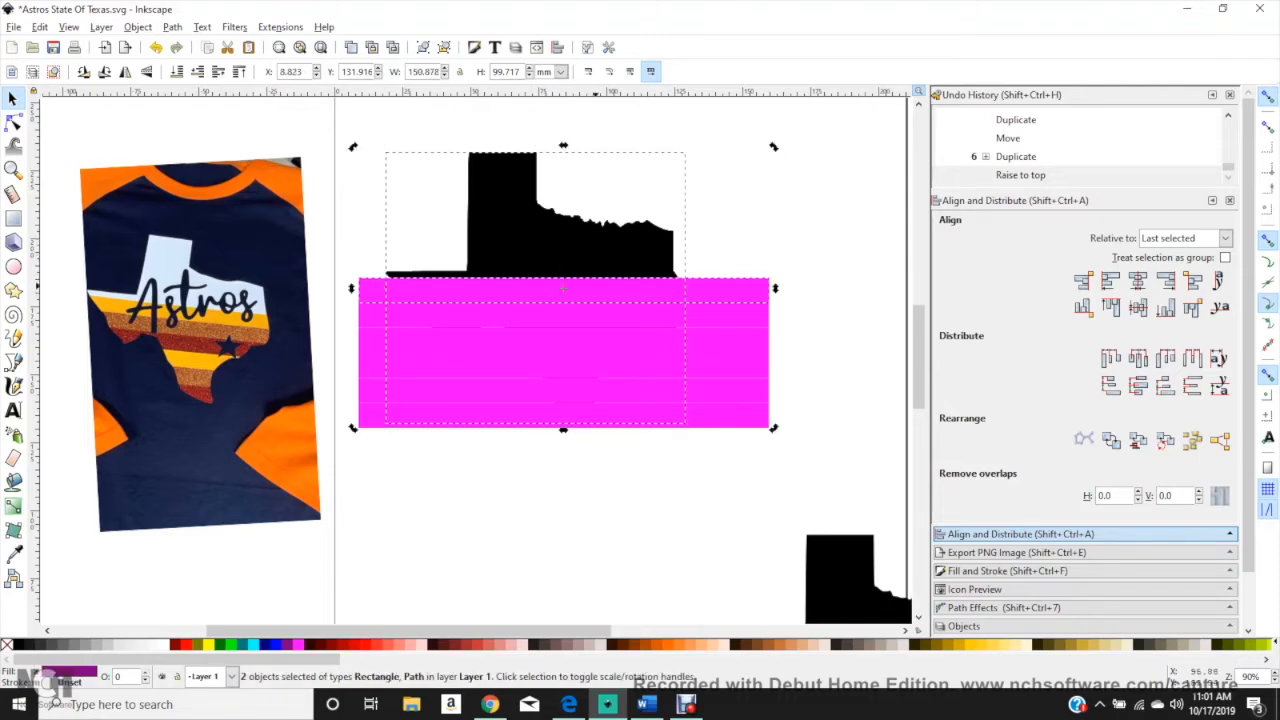
{"action": "left_click", "coordinate": [172, 27]}
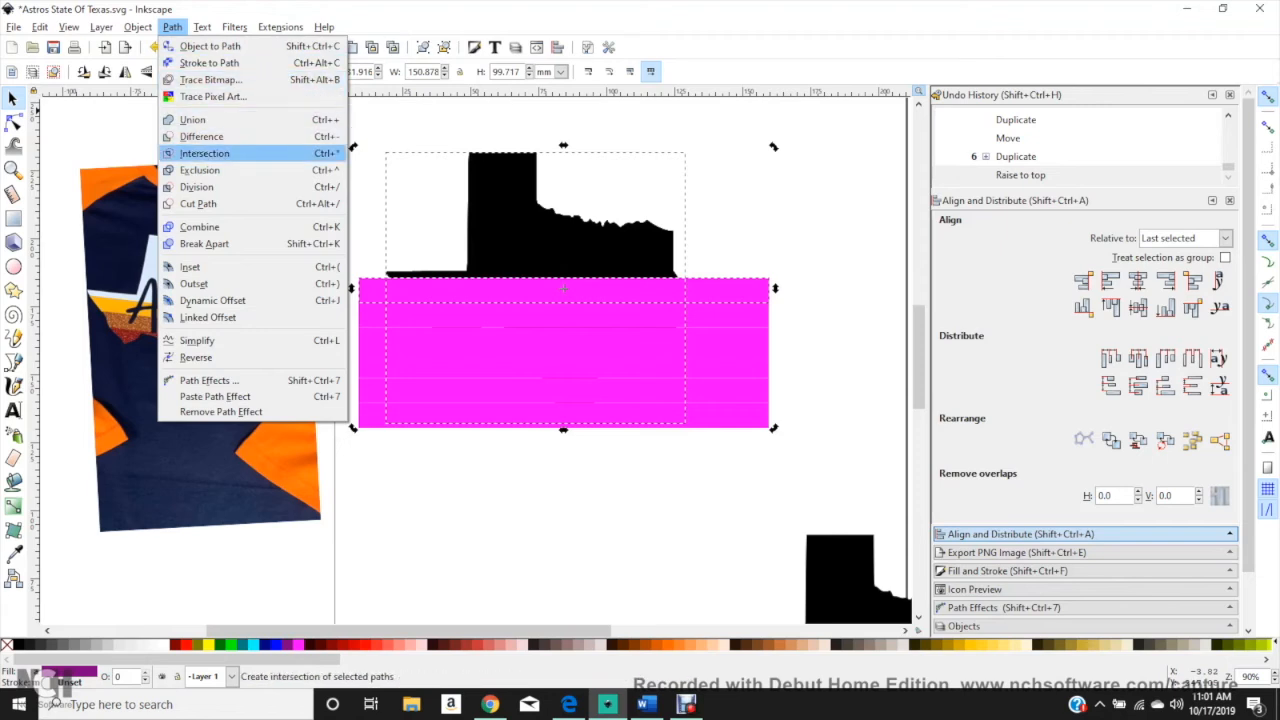
{"action": "left_click", "coordinate": [200, 153]}
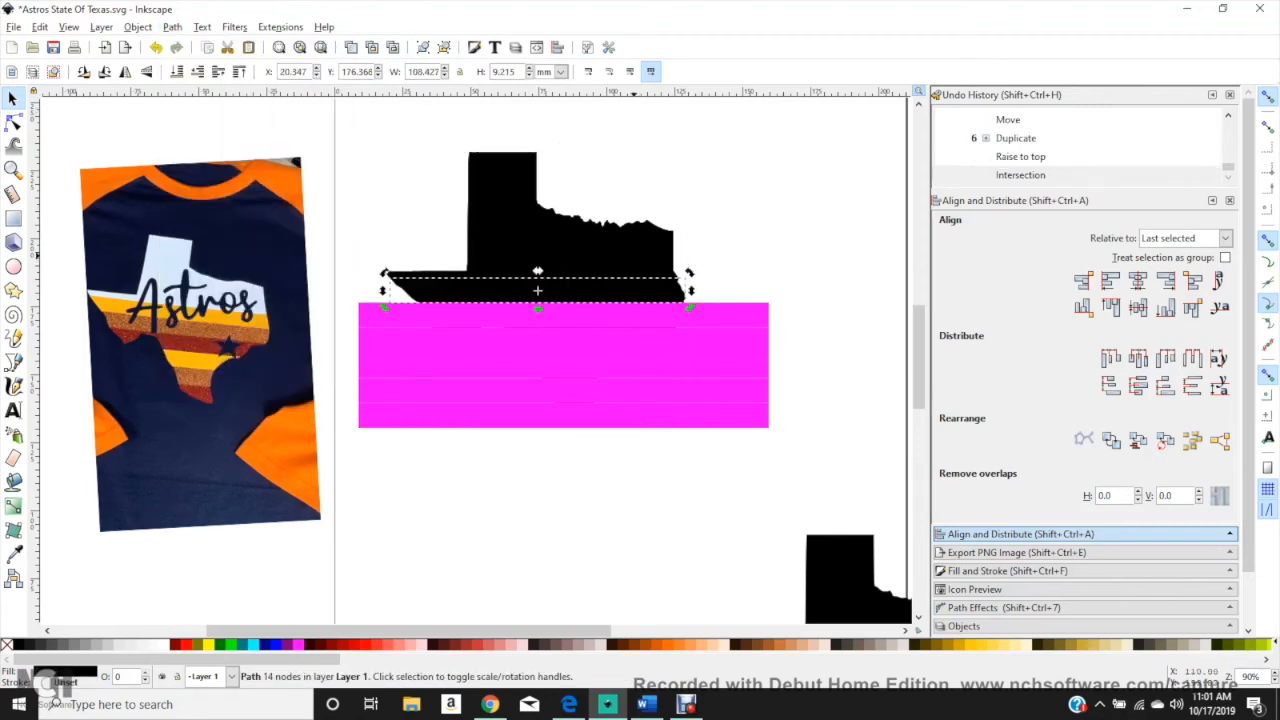
{"action": "left_click", "coordinate": [633, 258]}
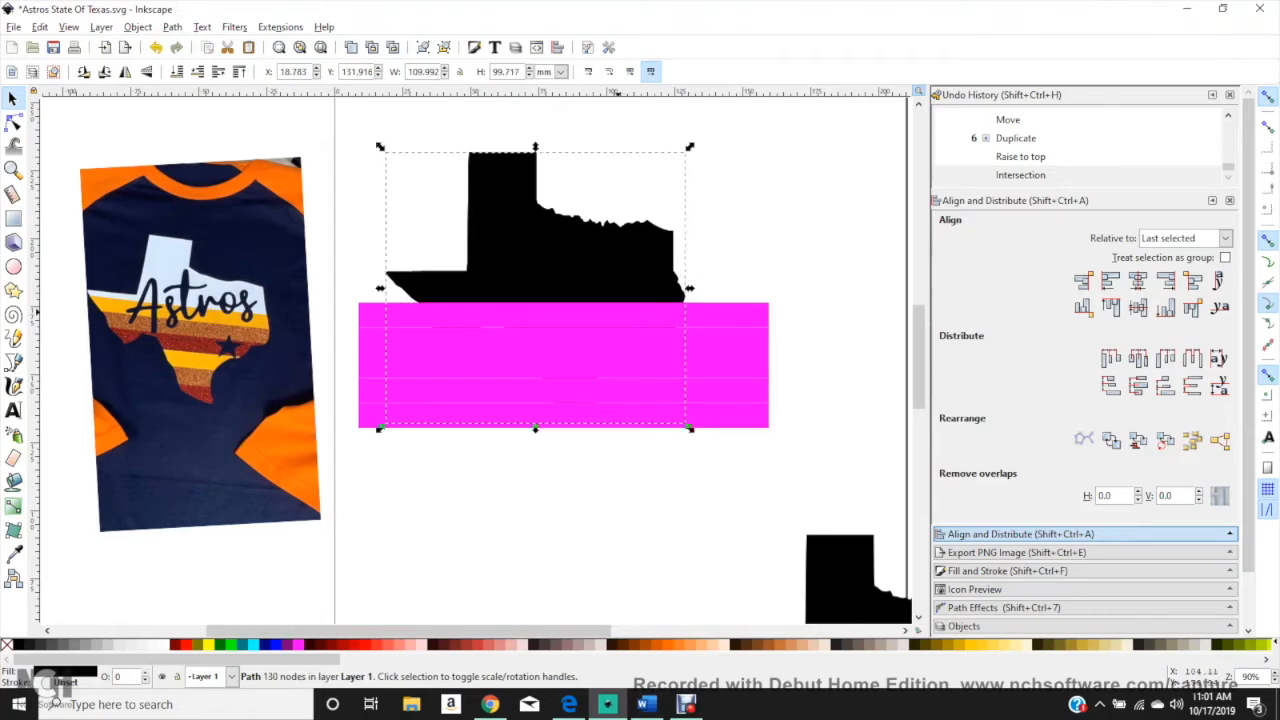
{"action": "left_click", "coordinate": [617, 319], "text": "shift"}
{"action": "left_click", "coordinate": [172, 27]}
{"action": "left_click", "coordinate": [205, 154]}
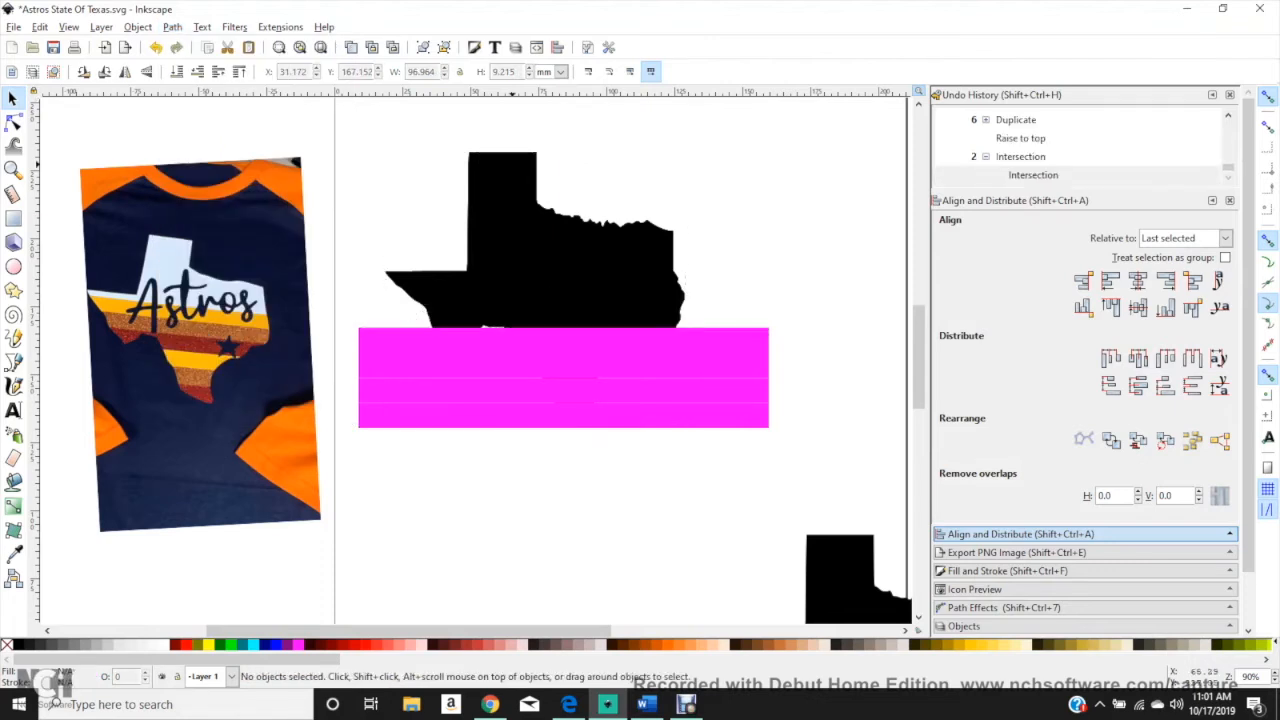
Step: Intersect a black Texas copy with the third magenta bar and another copy with the fourth bar
{"action": "key", "text": "shift"}
{"action": "left_click", "coordinate": [490, 330], "text": "shift"}
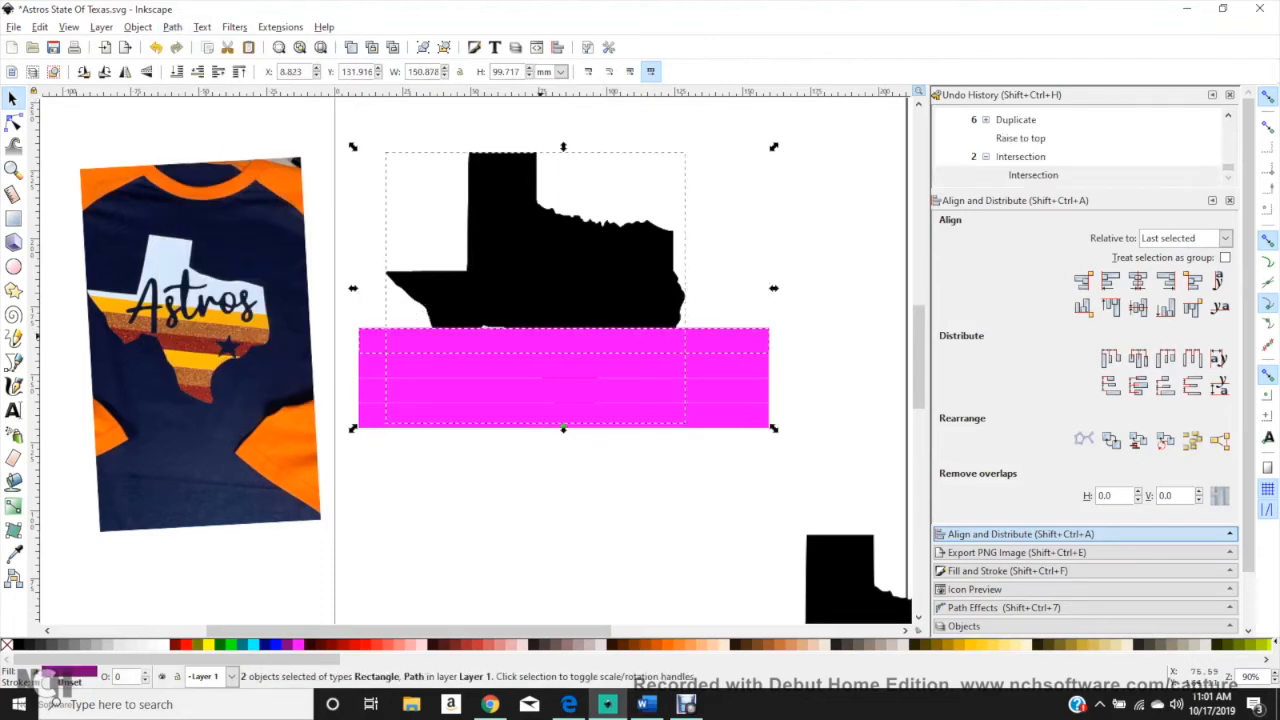
{"action": "left_click", "coordinate": [172, 27]}
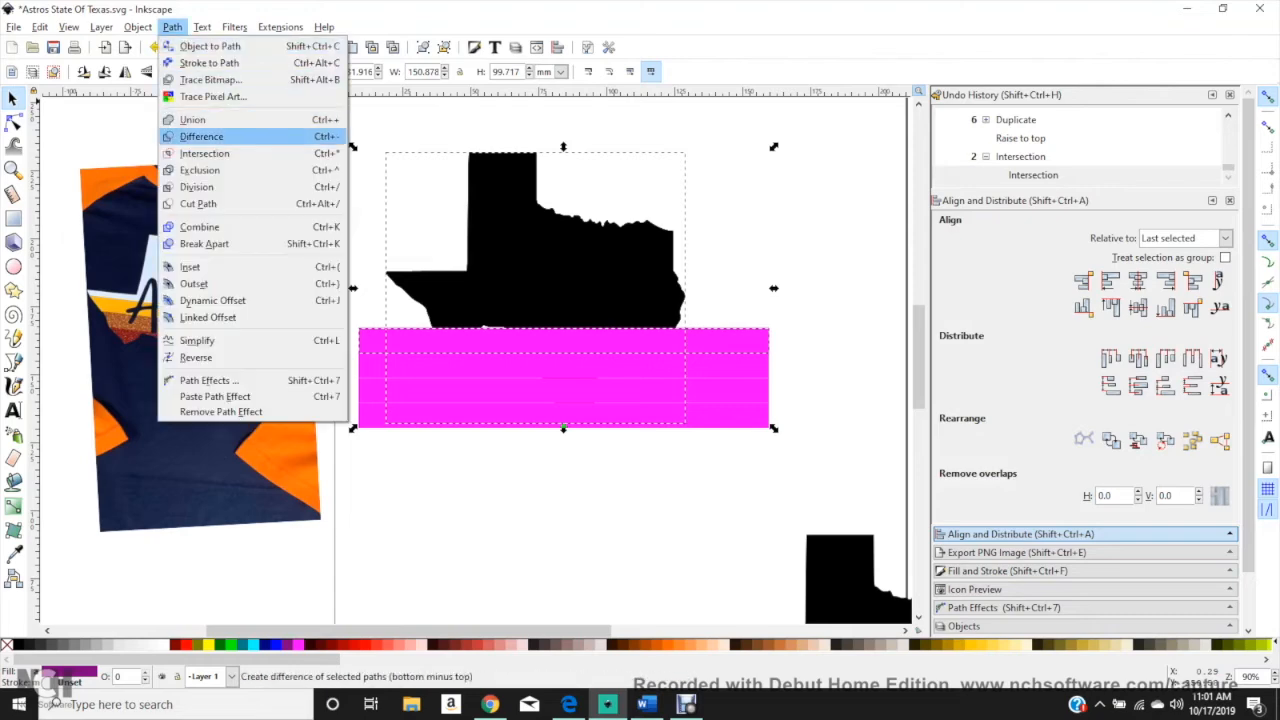
{"action": "left_click", "coordinate": [215, 152]}
{"action": "key", "text": "ctrl+asterisk"}
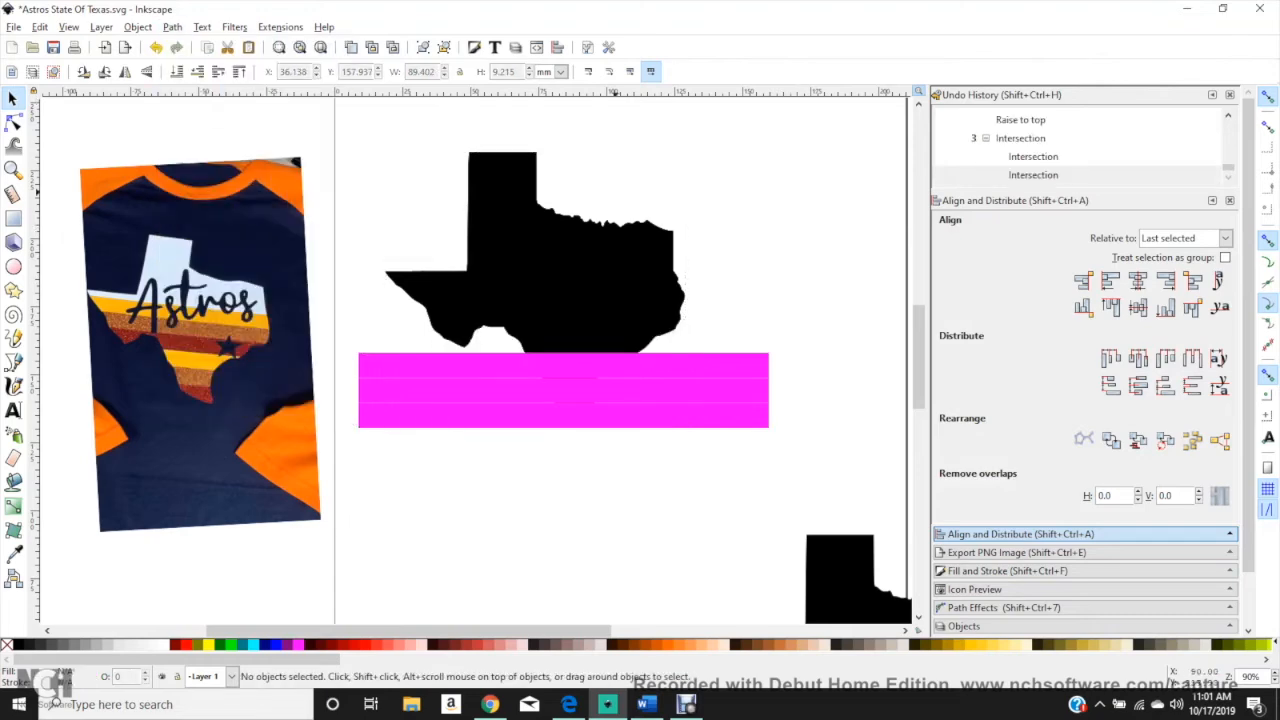
{"action": "left_click", "coordinate": [506, 171]}
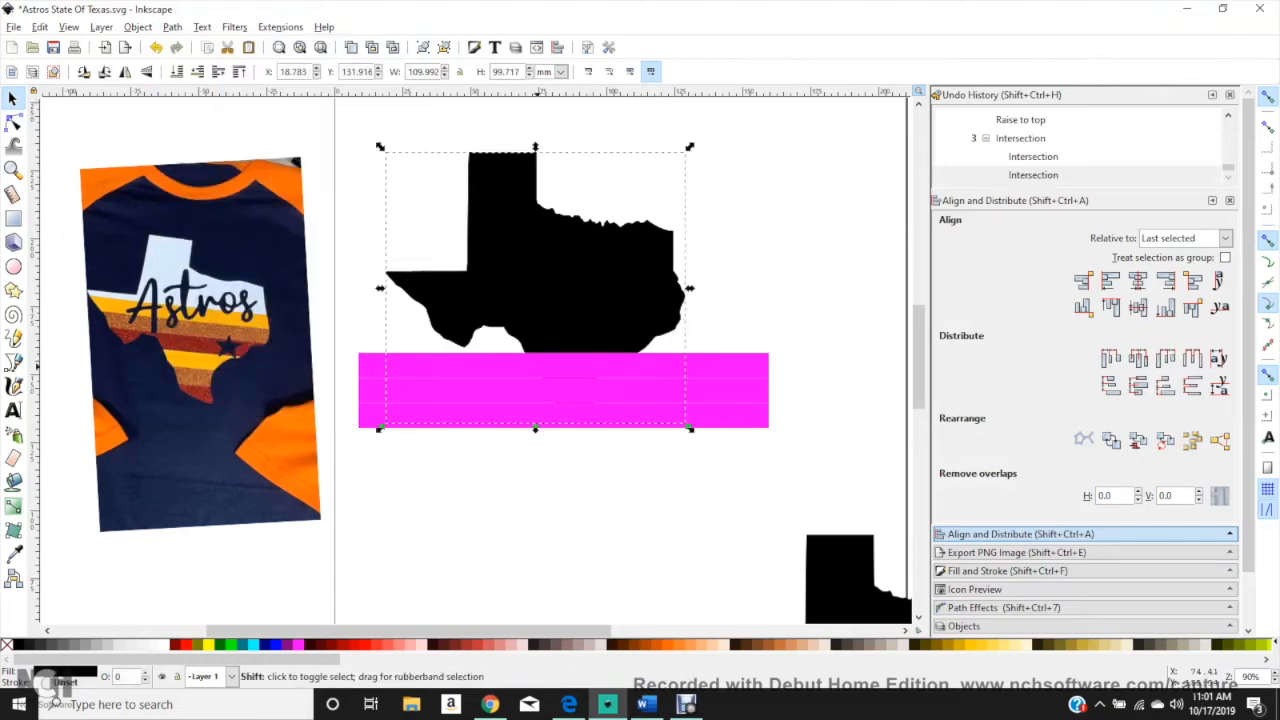
{"action": "left_click", "coordinate": [487, 365], "text": "shift"}
{"action": "left_click", "coordinate": [172, 27]}
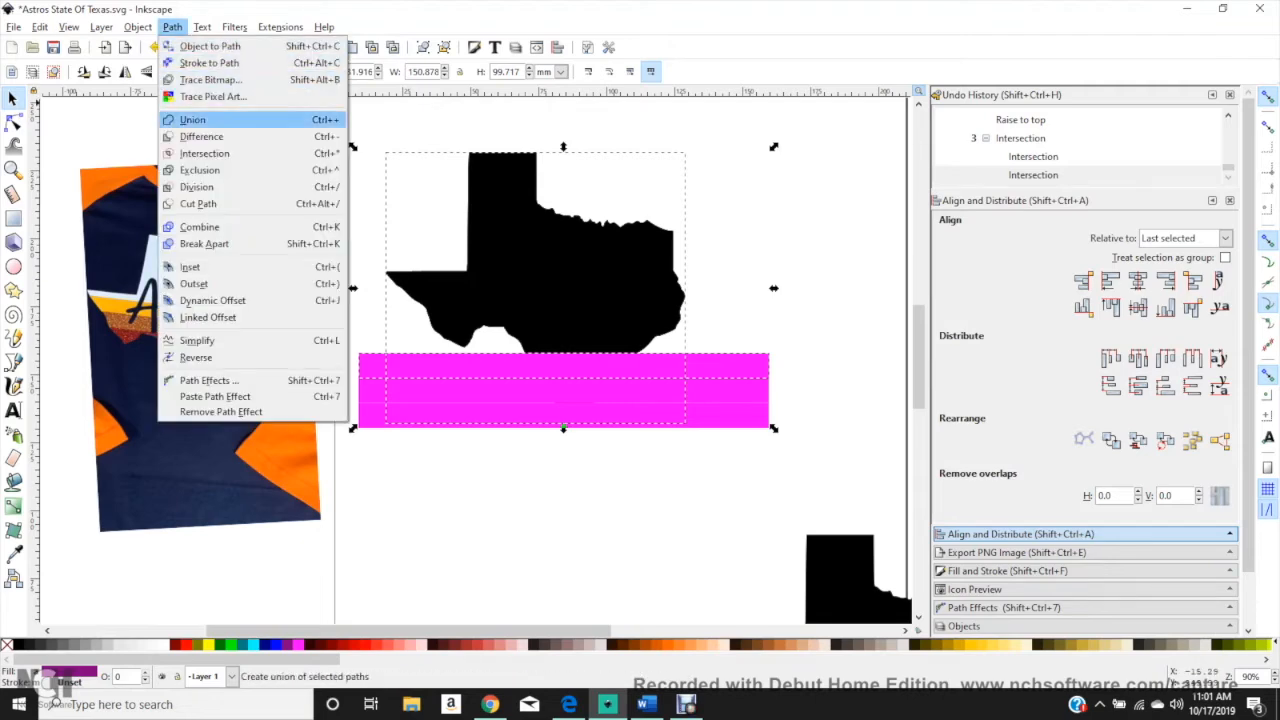
{"action": "left_click", "coordinate": [215, 150]}
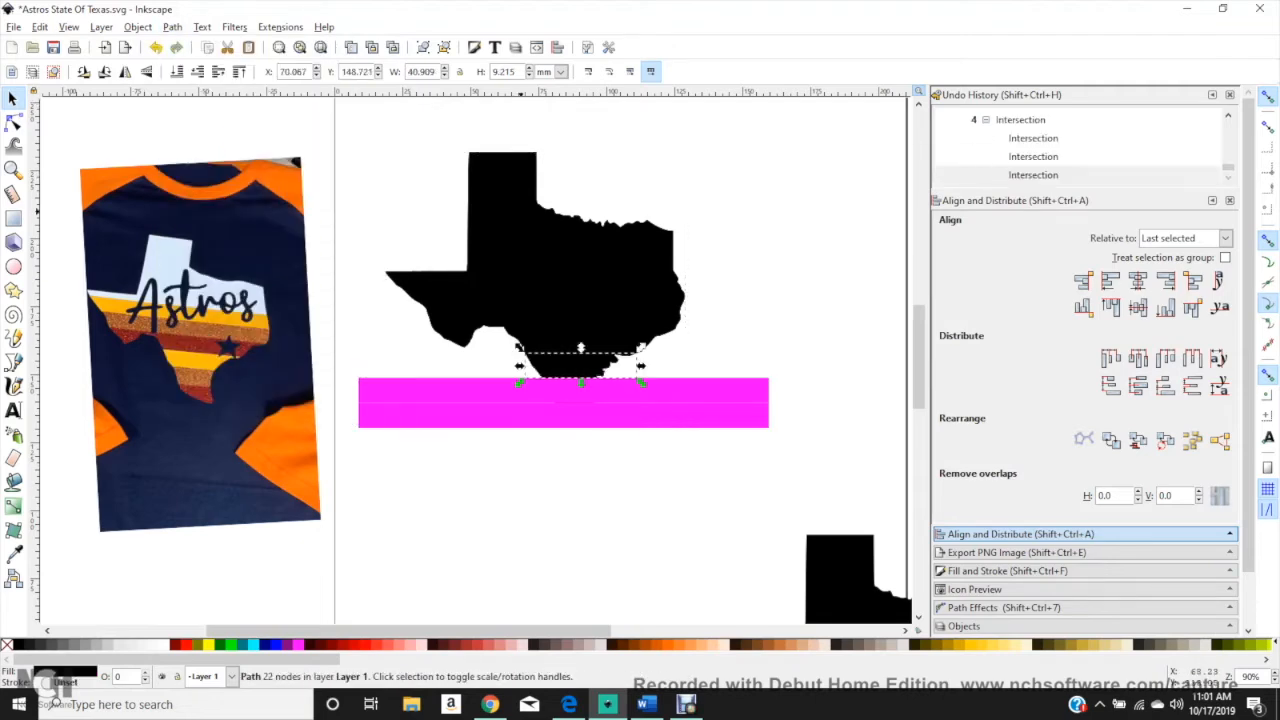
Step: Intersect a black Texas copy with the fifth magenta bar and another copy with the sixth, lowest bar
{"action": "key", "text": "ctrl+z"}
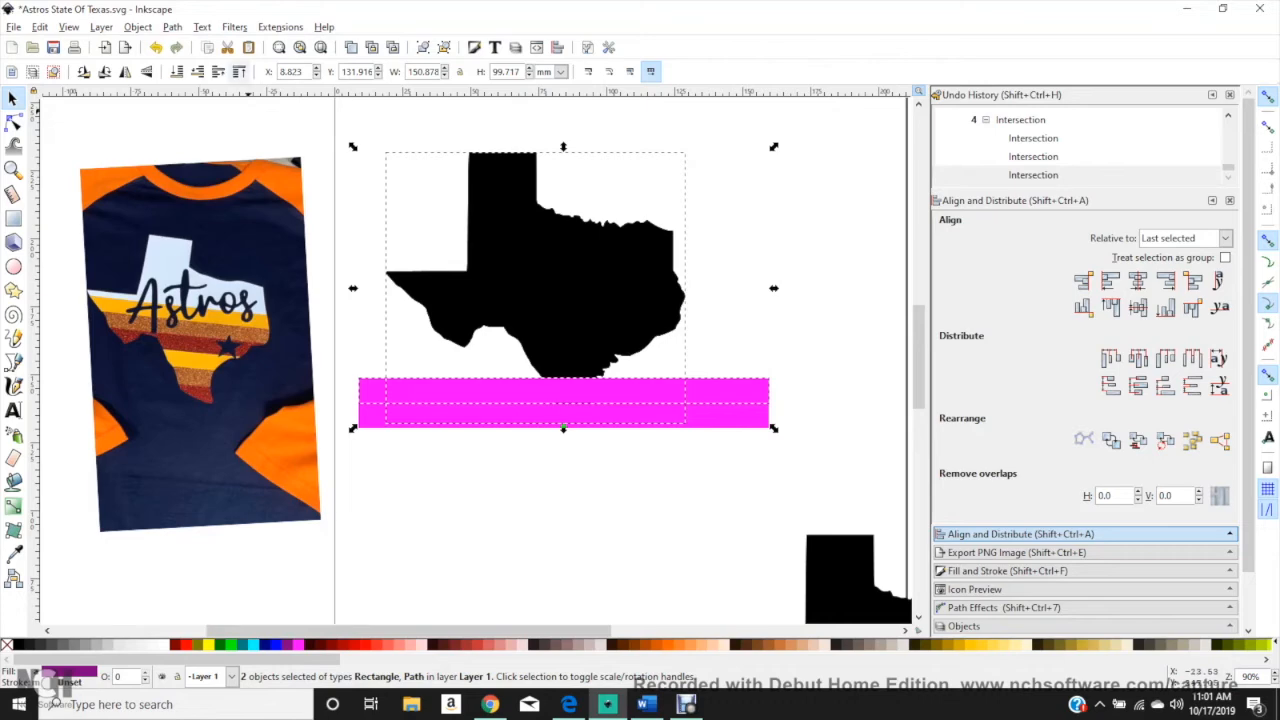
{"action": "left_click", "coordinate": [172, 27]}
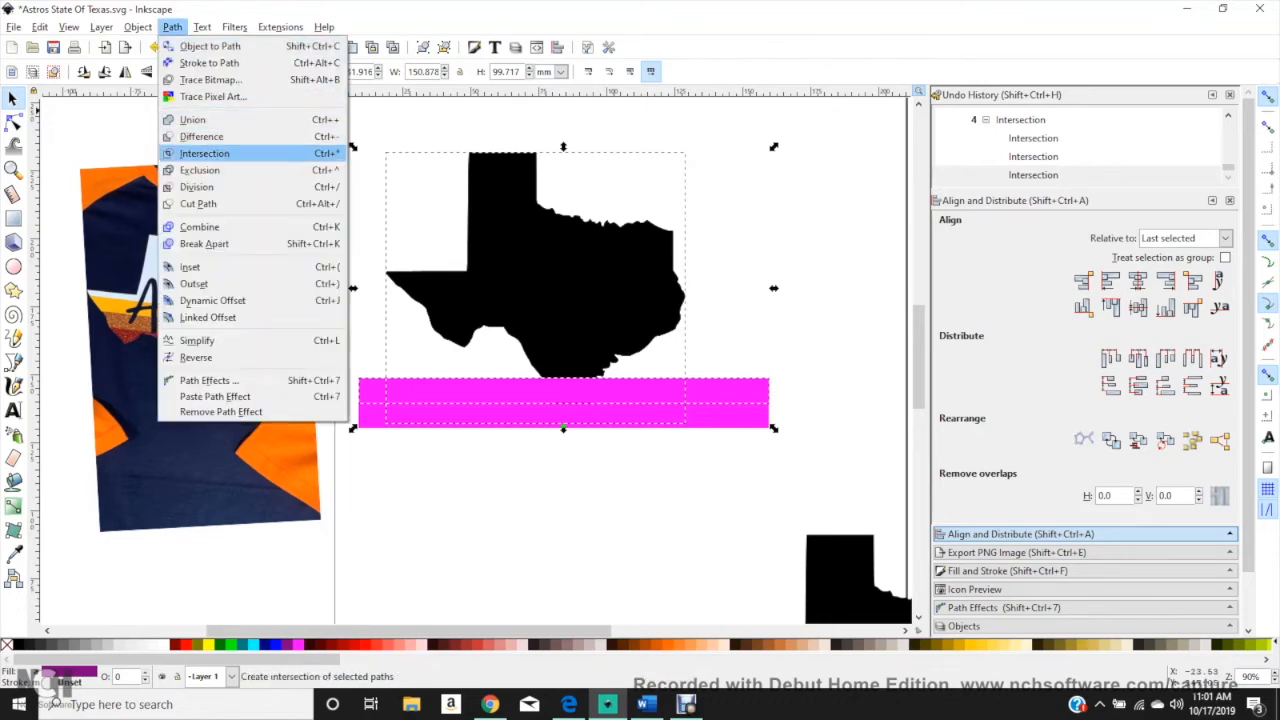
{"action": "left_click", "coordinate": [204, 153]}
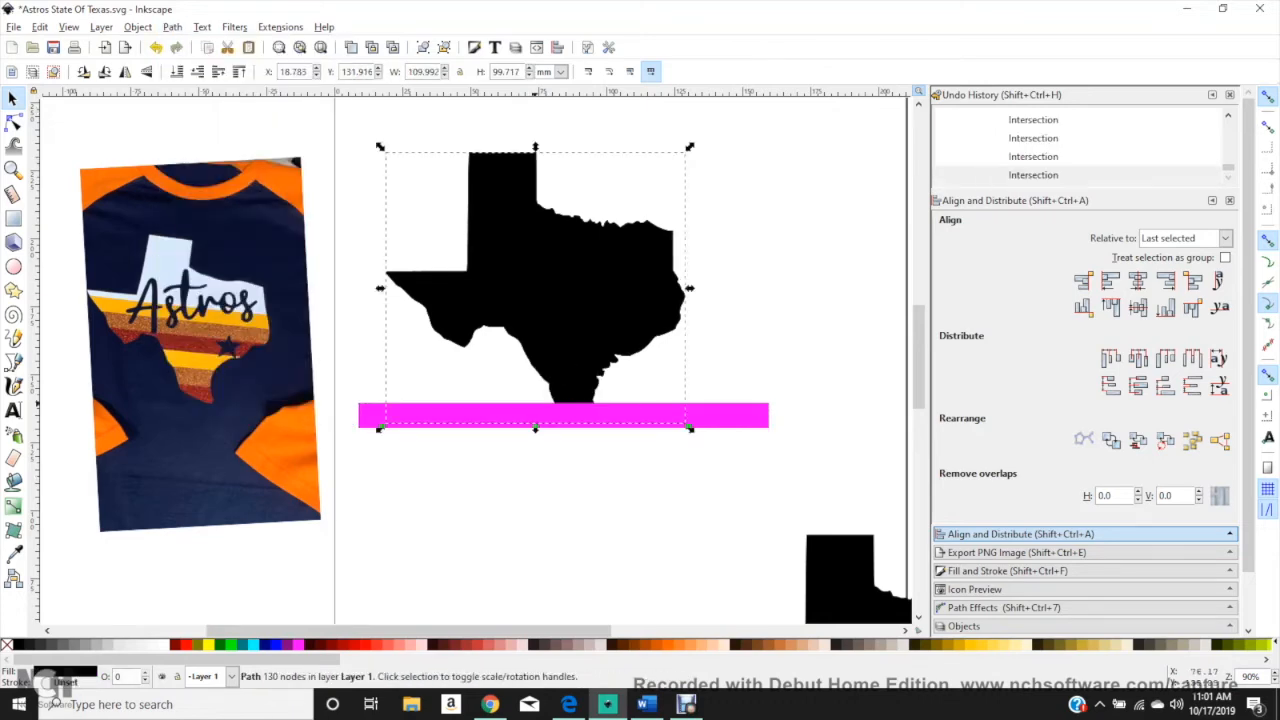
{"action": "left_click", "coordinate": [500, 416], "text": "shift"}
{"action": "left_click", "coordinate": [172, 27]}
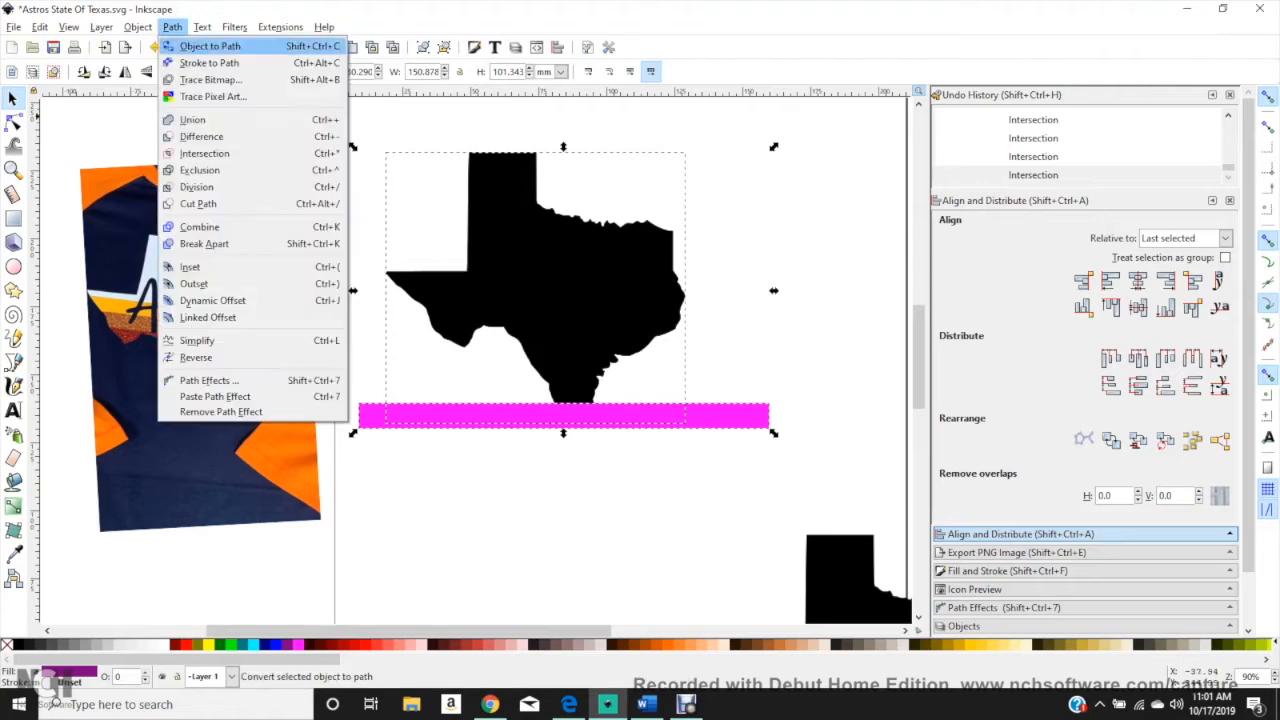
{"action": "left_click", "coordinate": [204, 153]}
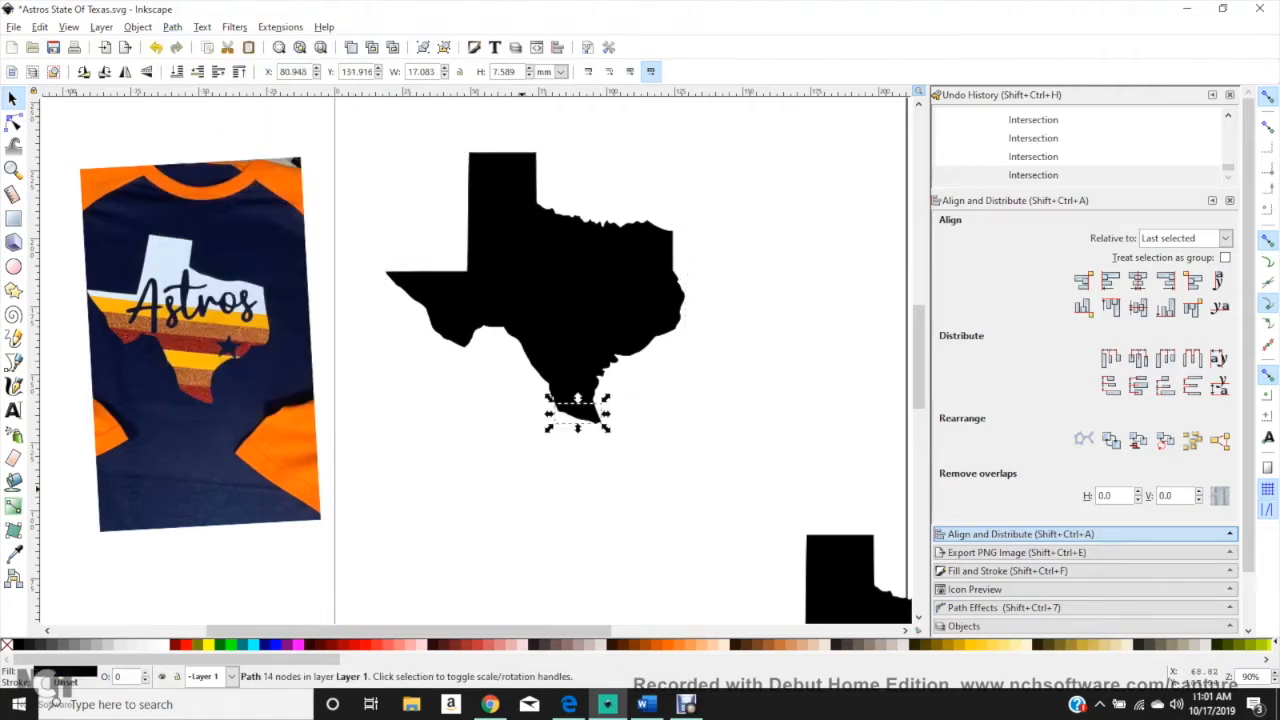
Step: Fill the remaining full Texas copy red and undo its trial move
{"action": "key", "text": "ctrl+z"}
{"action": "key", "text": "ctrl+z"}
{"action": "key", "text": "ctrl+z"}
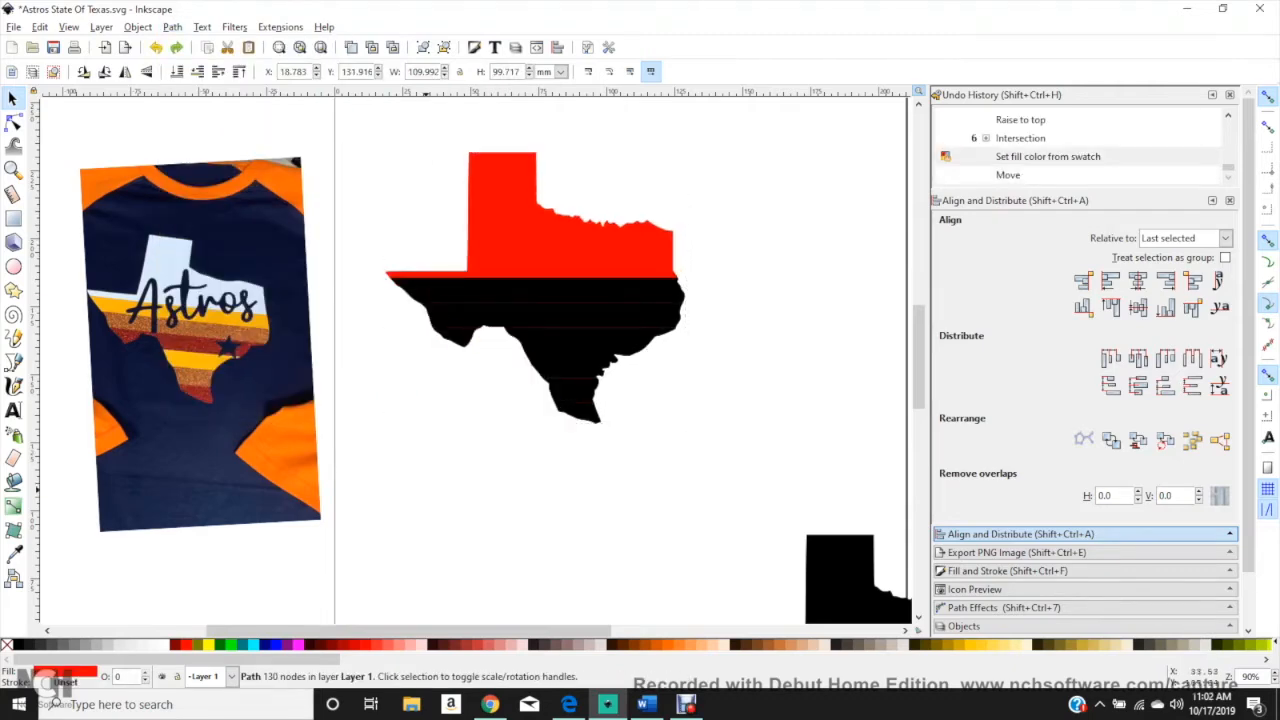
{"action": "left_click", "coordinate": [427, 490]}
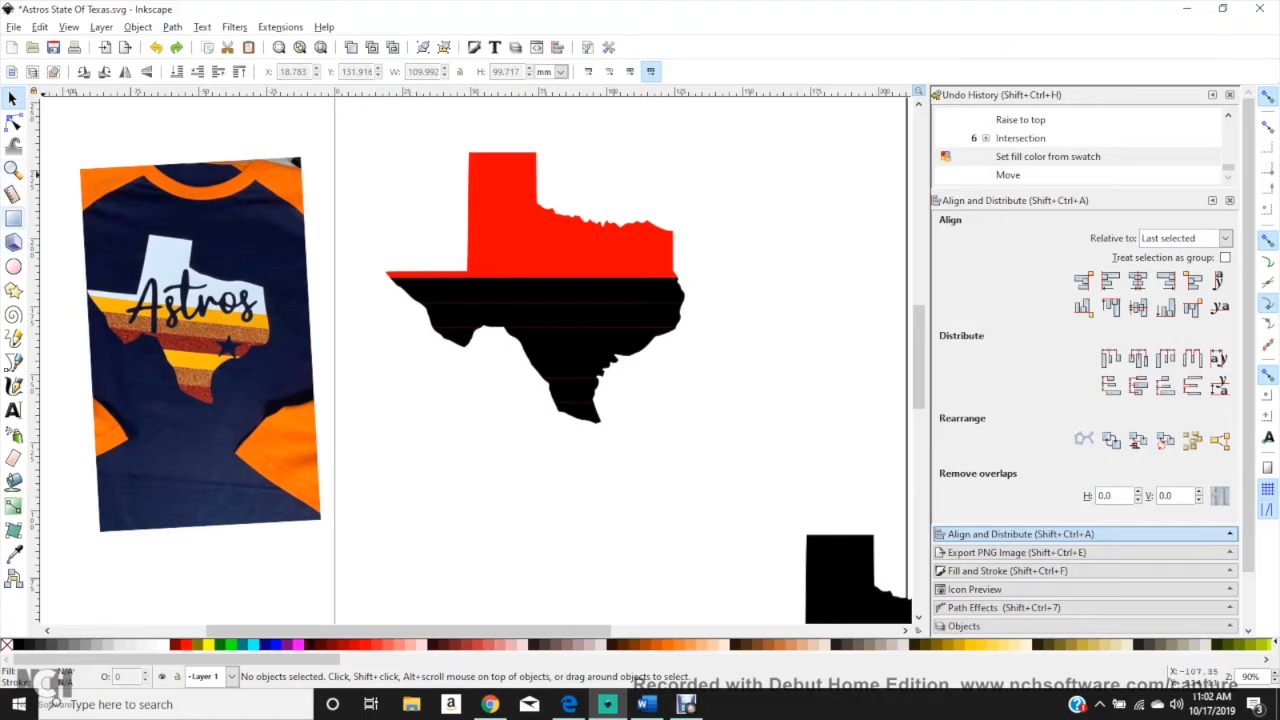
Step: Draw a blue rectangle about 136 by 66 mm over the striped lower part of Texas
{"action": "key", "text": "r"}
{"action": "left_click_drag", "start_coordinate": [366, 284], "coordinate": [736, 463]}
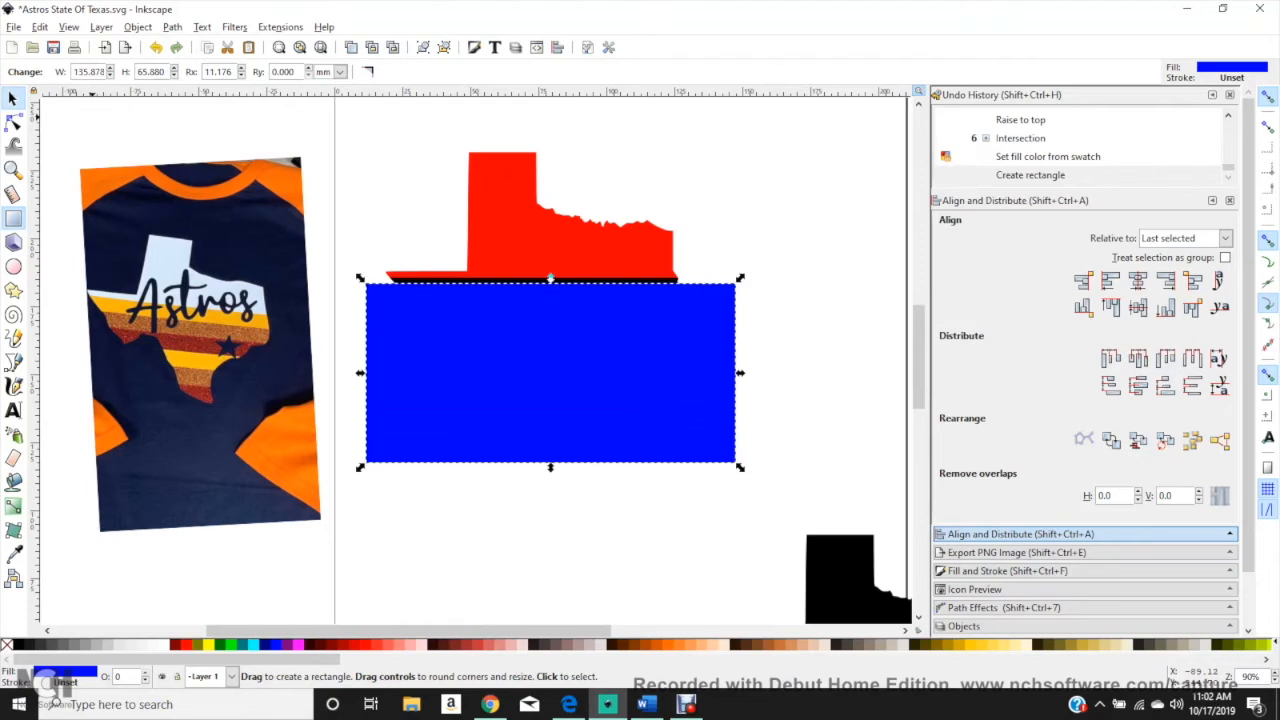
{"action": "key", "text": "s"}
Step: Raise the blue rectangle to Y 119.844 mm so its upper edge meets the upper edge of the first stripe
{"action": "scroll", "coordinate": [592, 227], "scroll_direction": "up", "scroll_amount": 2}
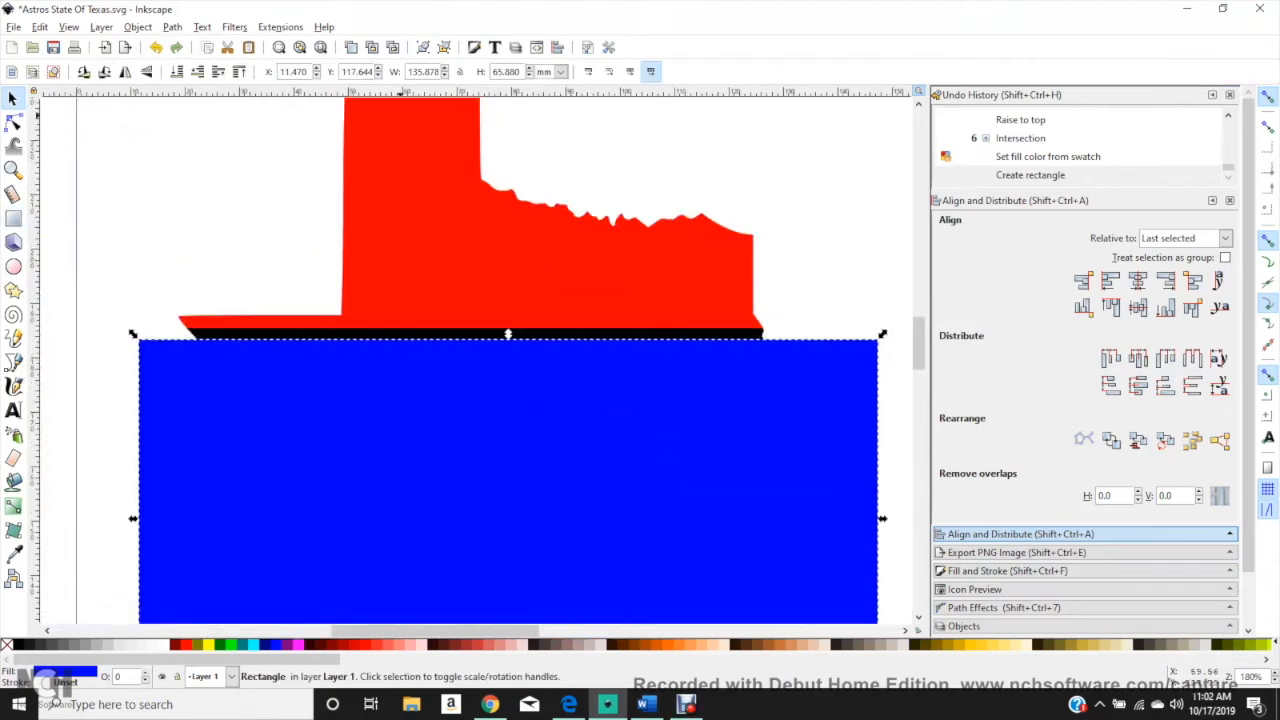
{"action": "left_click", "coordinate": [378, 69]}
{"action": "left_click", "coordinate": [378, 69]}
{"action": "left_click", "coordinate": [378, 69]}
{"action": "left_click", "coordinate": [378, 69]}
{"action": "left_click", "coordinate": [378, 69]}
{"action": "left_click", "coordinate": [378, 69]}
{"action": "left_click", "coordinate": [378, 69]}
{"action": "left_click", "coordinate": [378, 69]}
{"action": "left_click", "coordinate": [378, 69]}
{"action": "left_click", "coordinate": [378, 69]}
{"action": "left_click", "coordinate": [378, 69]}
{"action": "left_click", "coordinate": [378, 69]}
{"action": "left_click", "coordinate": [378, 69]}
{"action": "left_click", "coordinate": [378, 69]}
{"action": "left_click", "coordinate": [378, 69]}
{"action": "left_click", "coordinate": [378, 68]}
{"action": "left_click", "coordinate": [378, 68]}
{"action": "left_click", "coordinate": [378, 68]}
{"action": "left_click", "coordinate": [378, 68]}
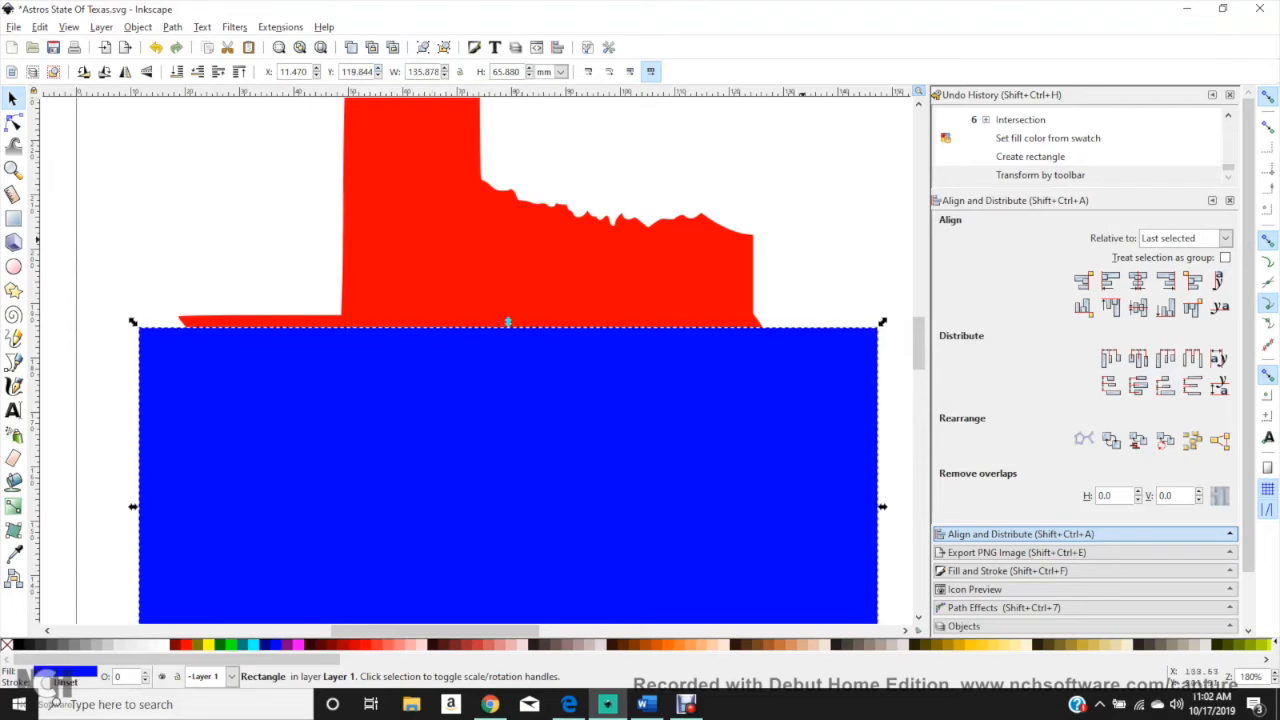
{"action": "left_click", "coordinate": [806, 211]}
{"action": "scroll", "coordinate": [806, 211], "scroll_direction": "down", "scroll_amount": 2}
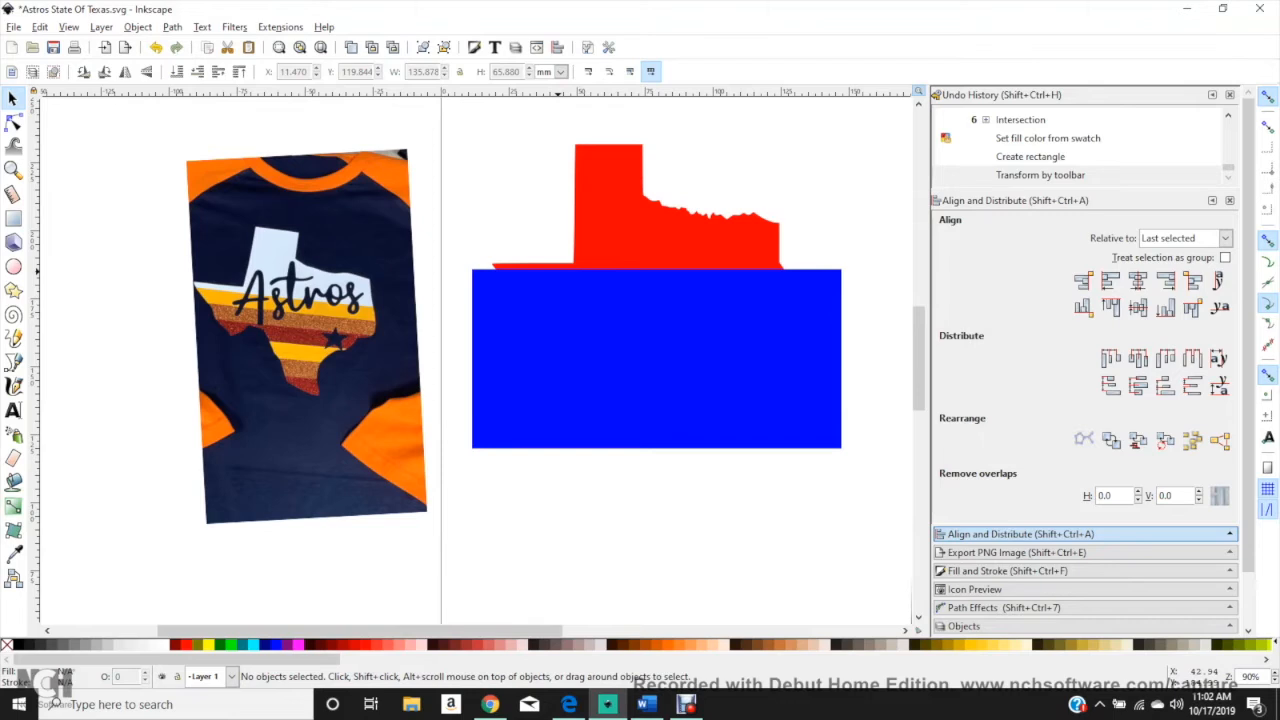
Step: Subtract the blue rectangle from the red Texas shape with Difference, keeping only the part above the stripes
{"action": "left_click", "coordinate": [586, 308]}
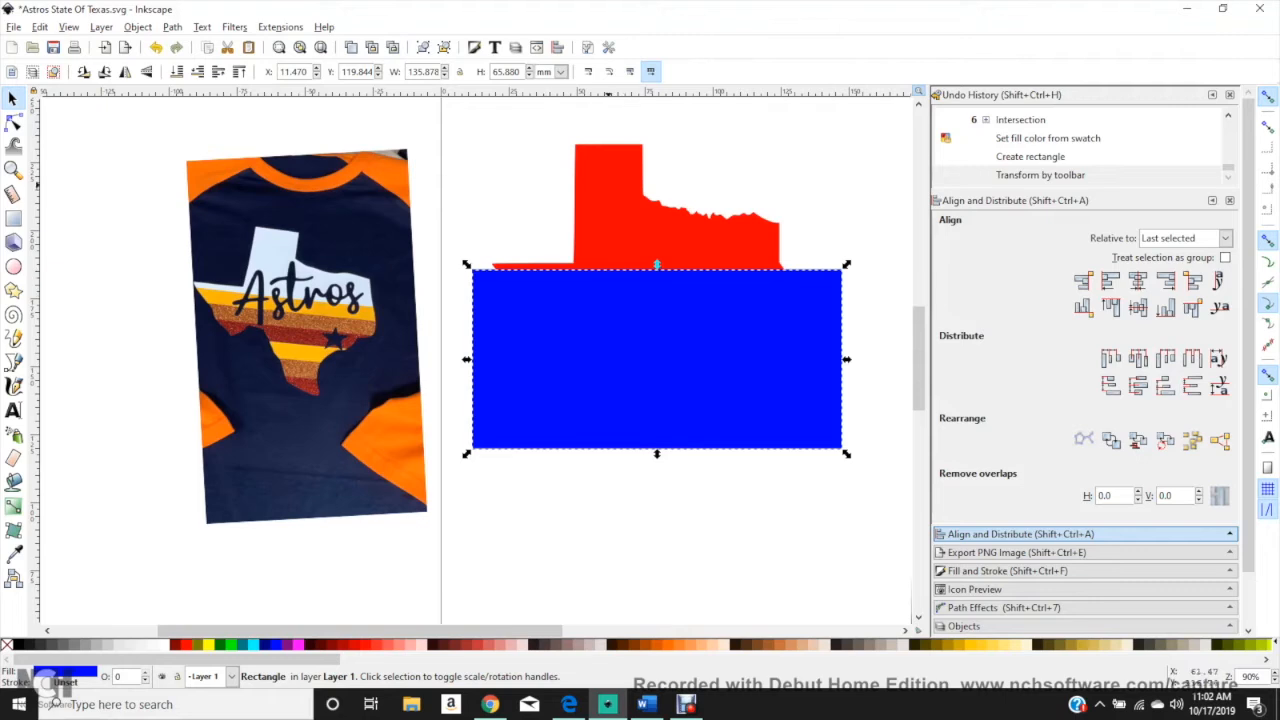
{"action": "left_click", "coordinate": [608, 185]}
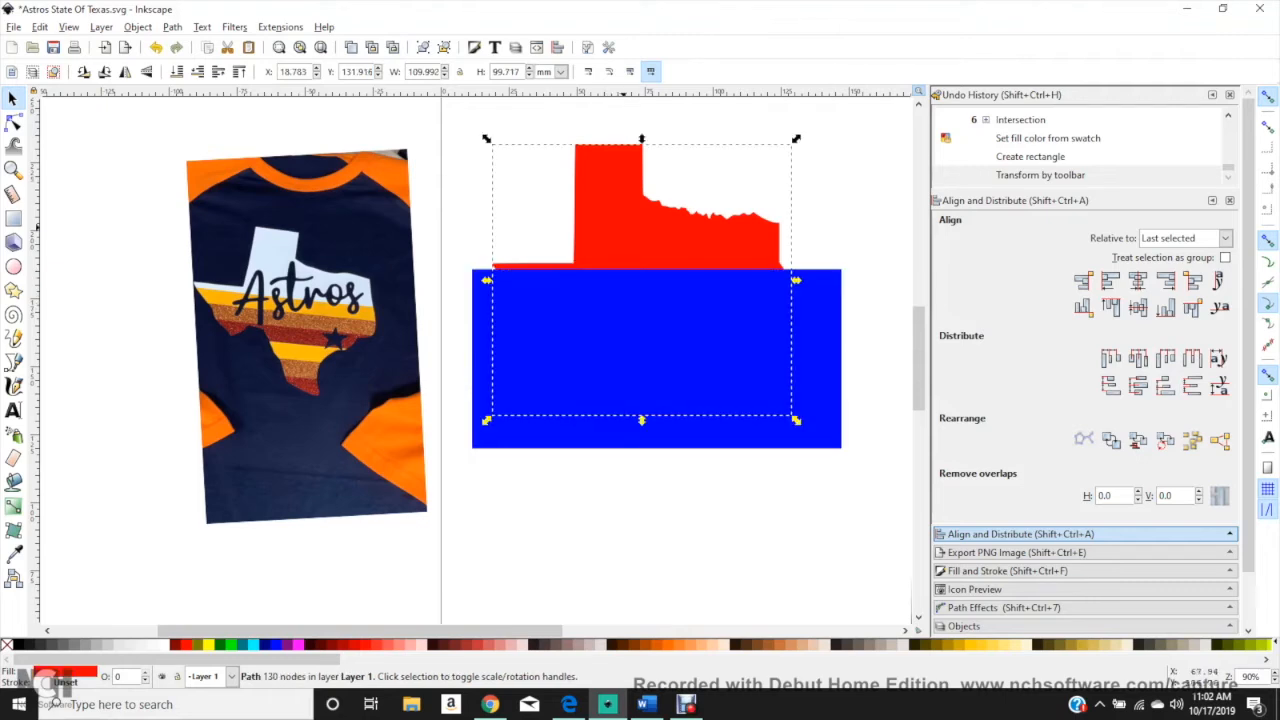
{"action": "left_click", "coordinate": [620, 190]}
{"action": "key", "text": "Escape"}
{"action": "left_click", "coordinate": [620, 172]}
{"action": "key", "text": "shift"}
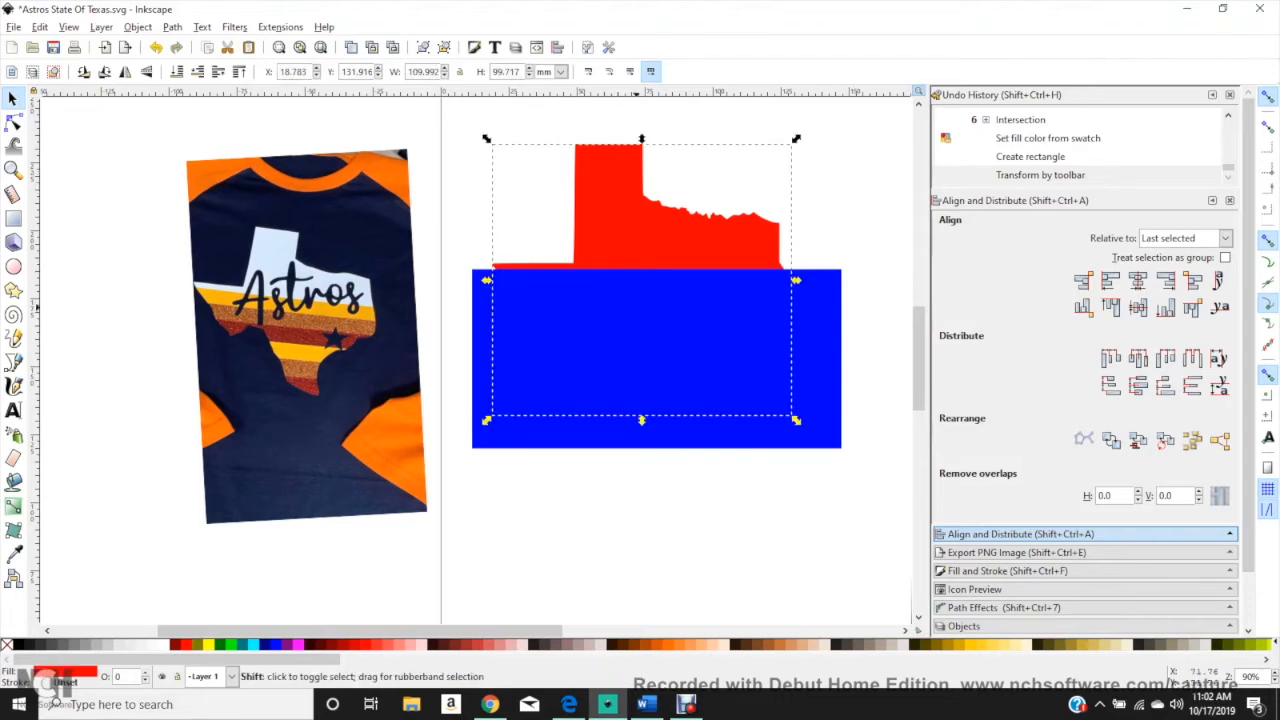
{"action": "left_click", "coordinate": [636, 308], "text": "shift"}
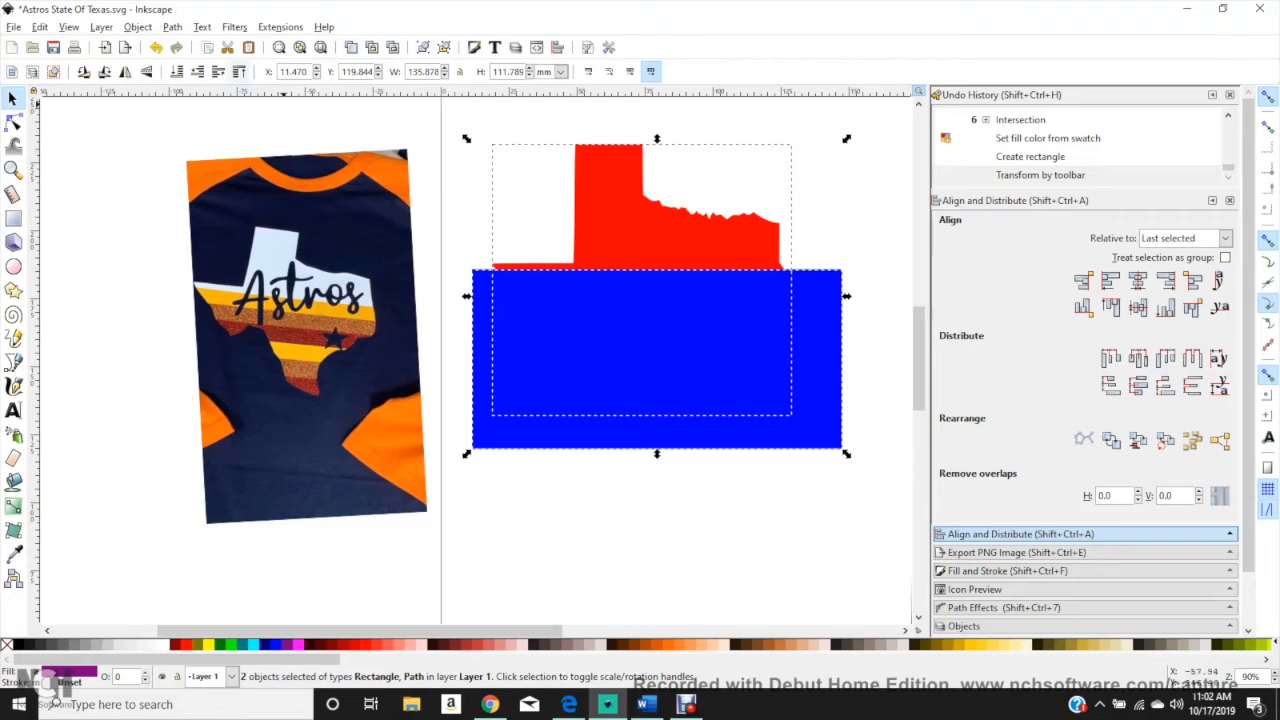
{"action": "left_click", "coordinate": [172, 27]}
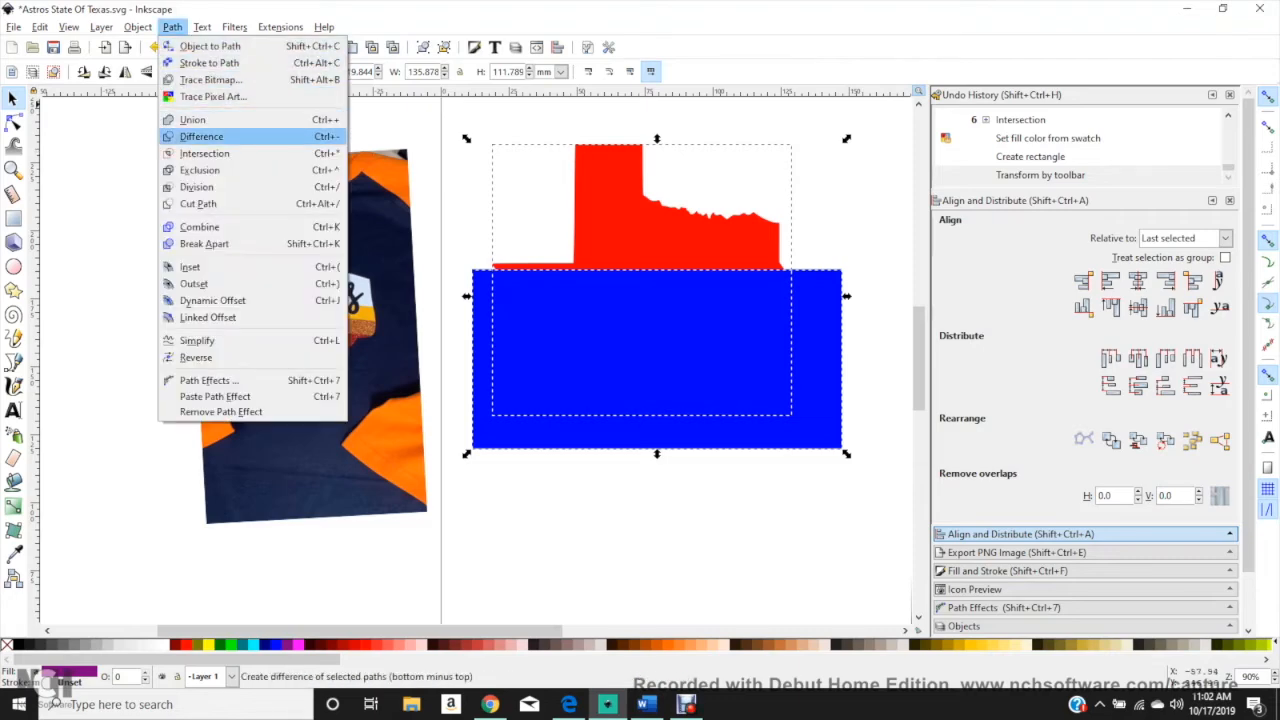
{"action": "left_click", "coordinate": [201, 136]}
{"action": "left_click", "coordinate": [764, 247]}
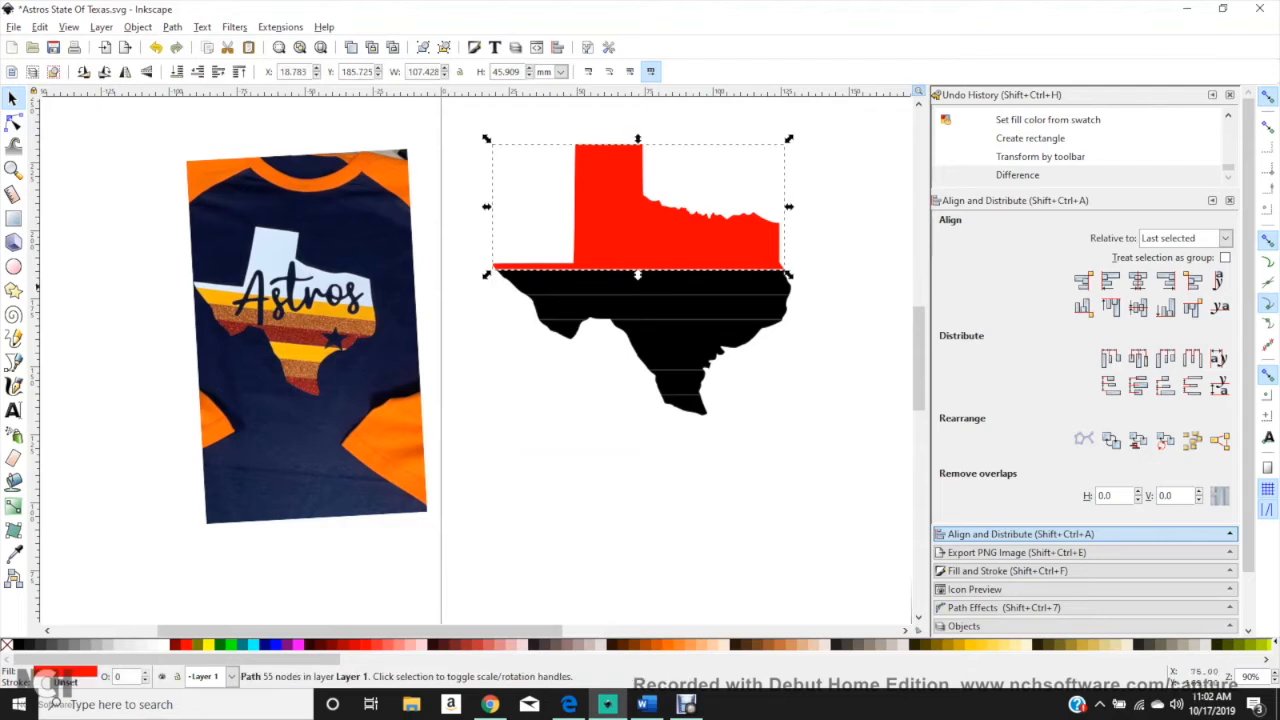
Step: Fill the red upper Texas piece light grey and the first stripe below it golden yellow
{"action": "left_click", "coordinate": [114, 644]}
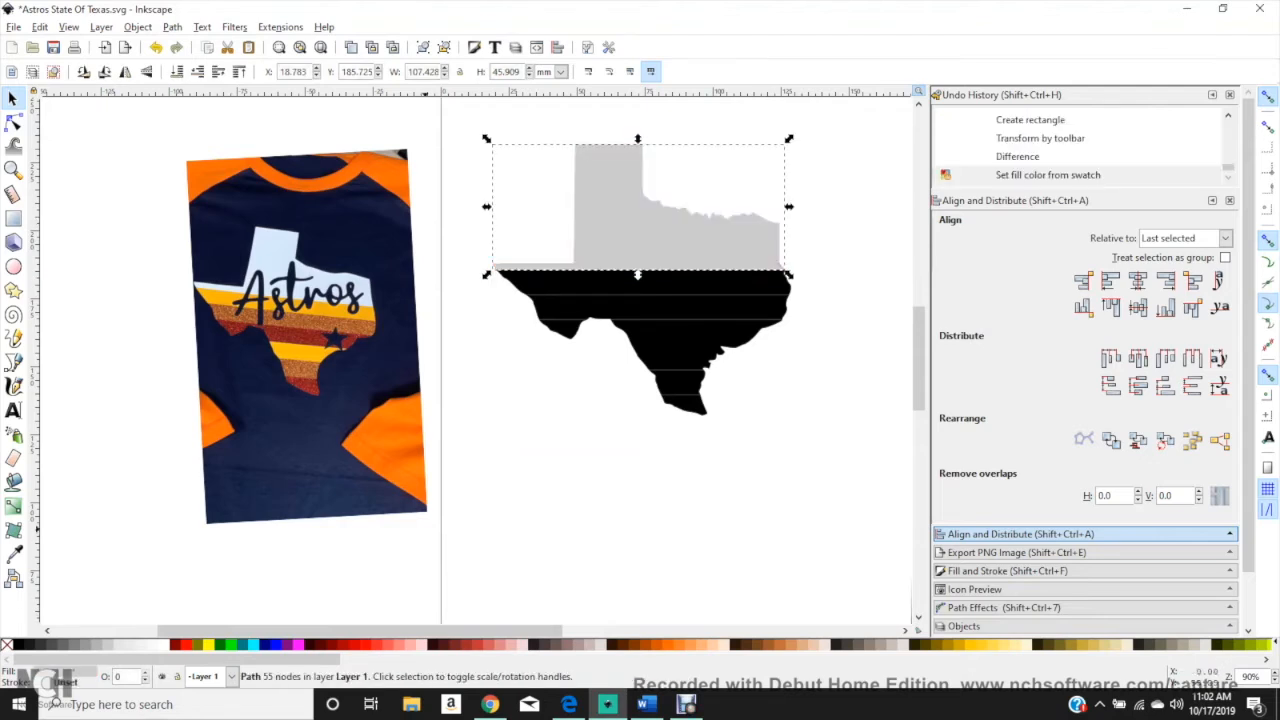
{"action": "key", "text": "Escape"}
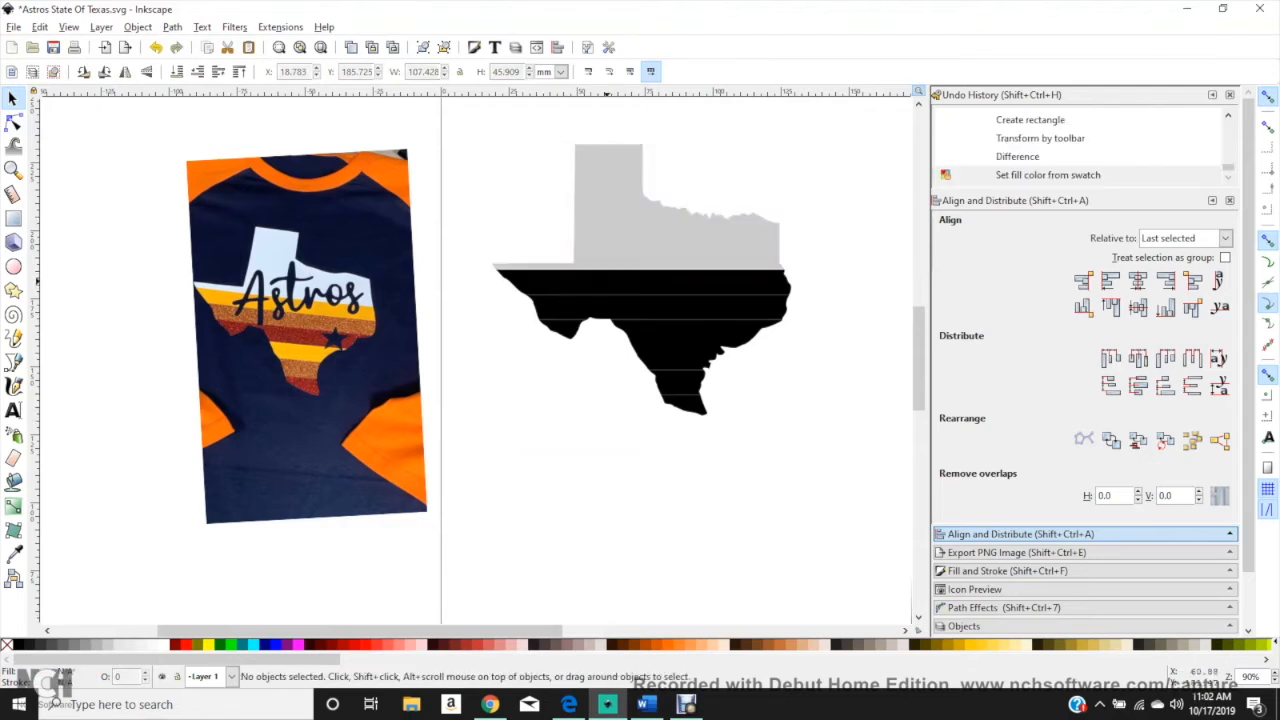
{"action": "left_click", "coordinate": [607, 282]}
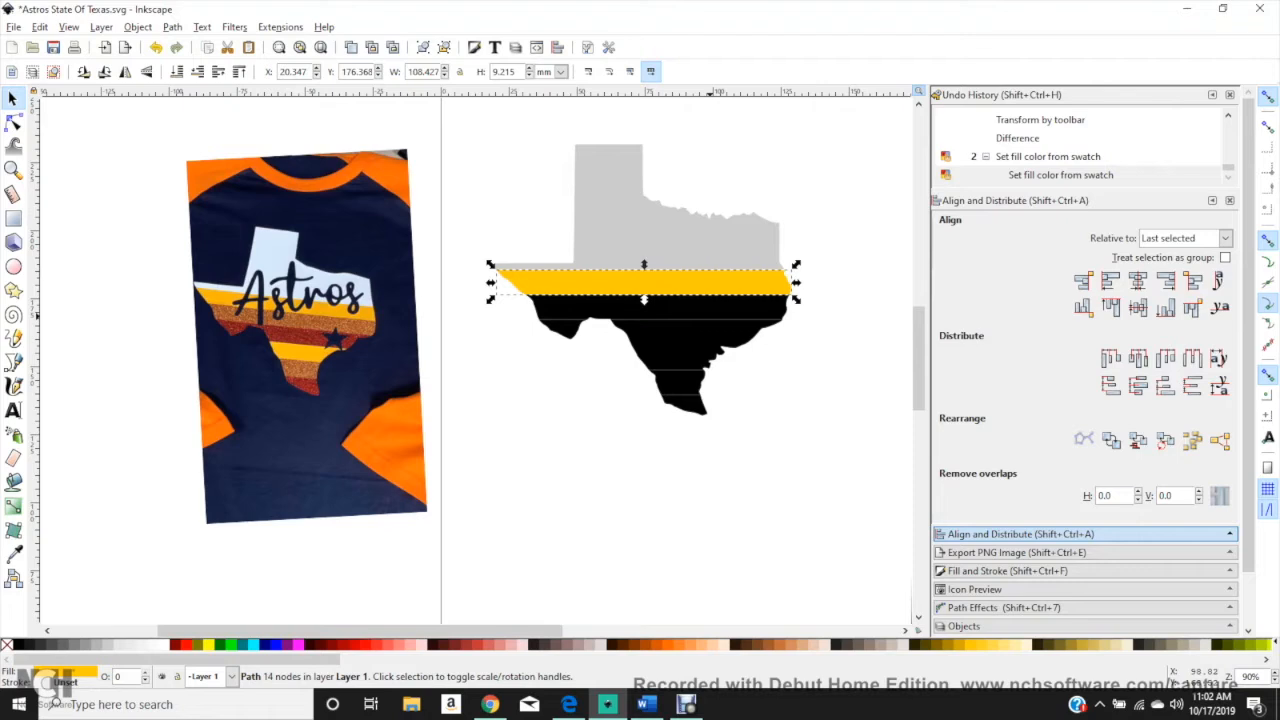
Step: Fill the second stripe of Texas orange and the third stripe dark red
{"action": "left_click", "coordinate": [706, 308]}
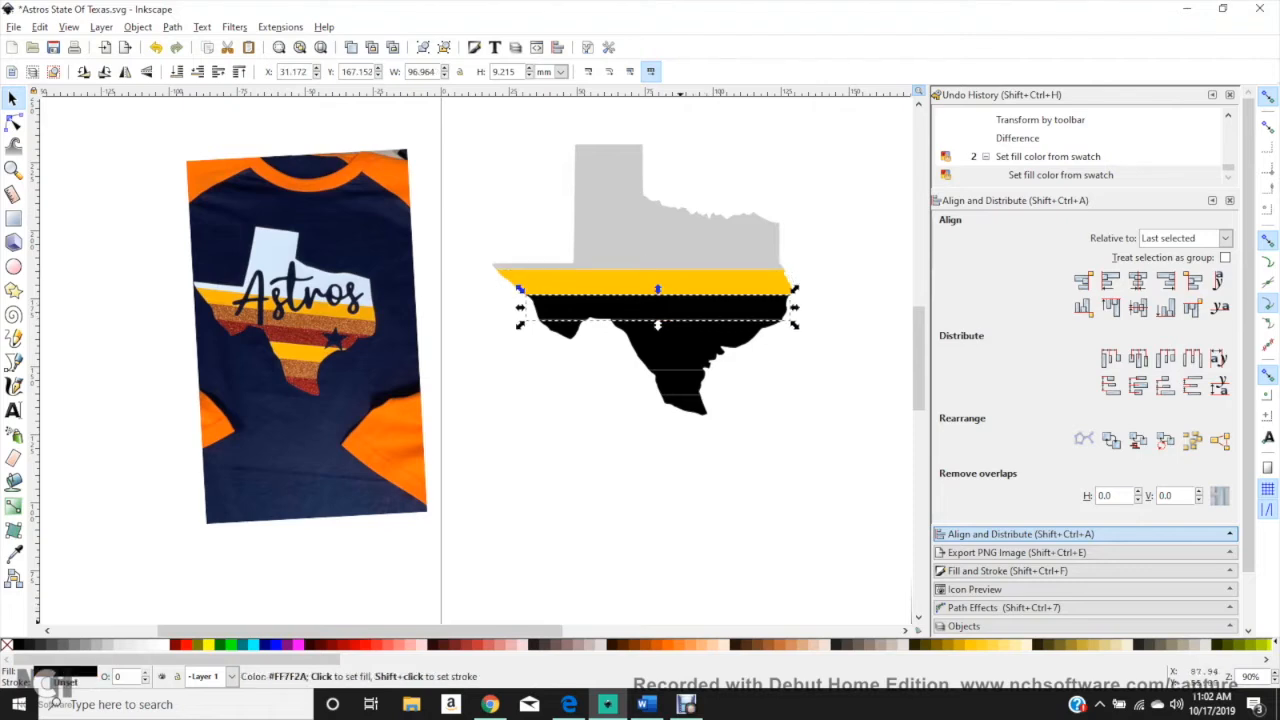
{"action": "left_click", "coordinate": [196, 644]}
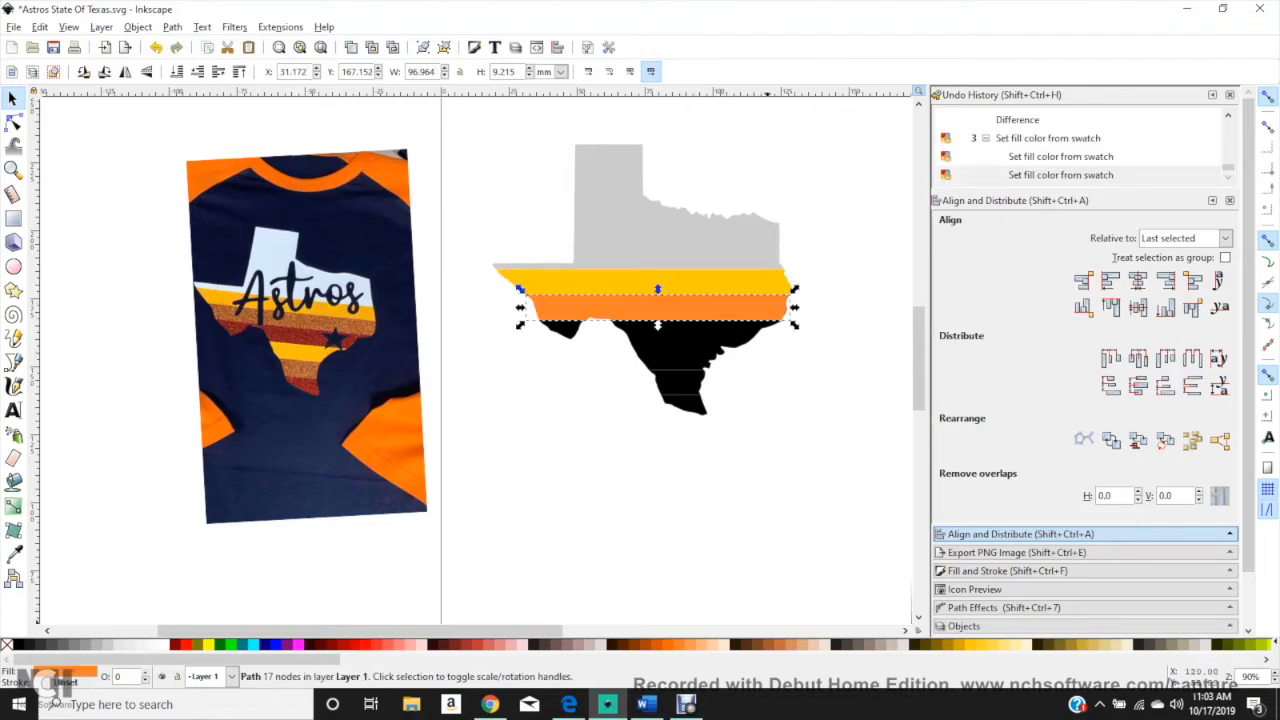
{"action": "left_click", "coordinate": [690, 333]}
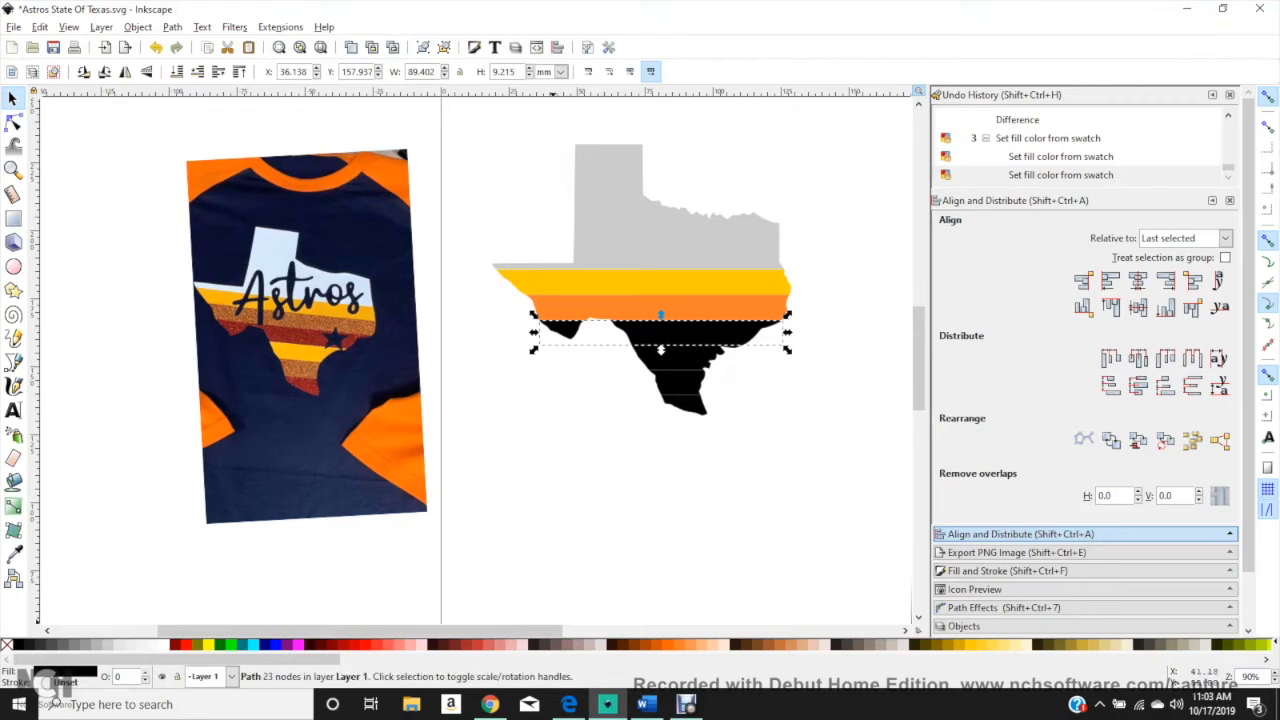
{"action": "left_click", "coordinate": [180, 644]}
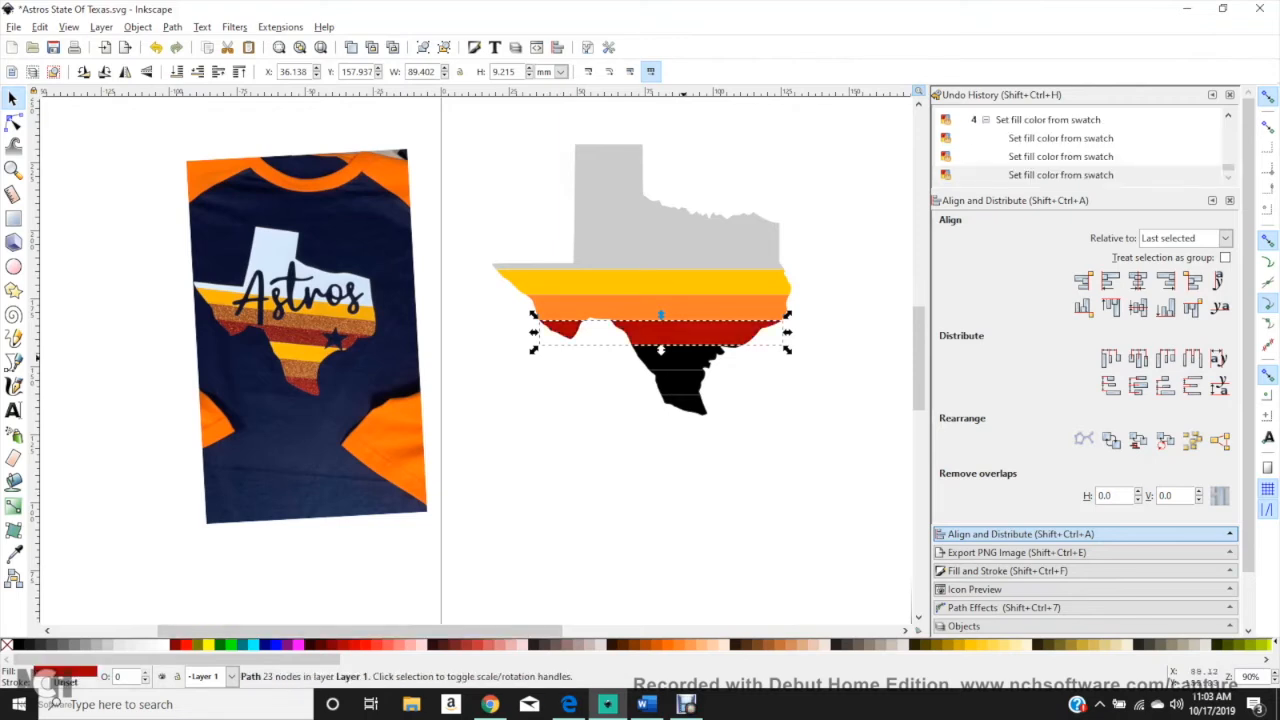
Step: Merge the first and fourth stripes with Union and fill the combined path golden yellow
{"action": "left_click", "coordinate": [707, 279]}
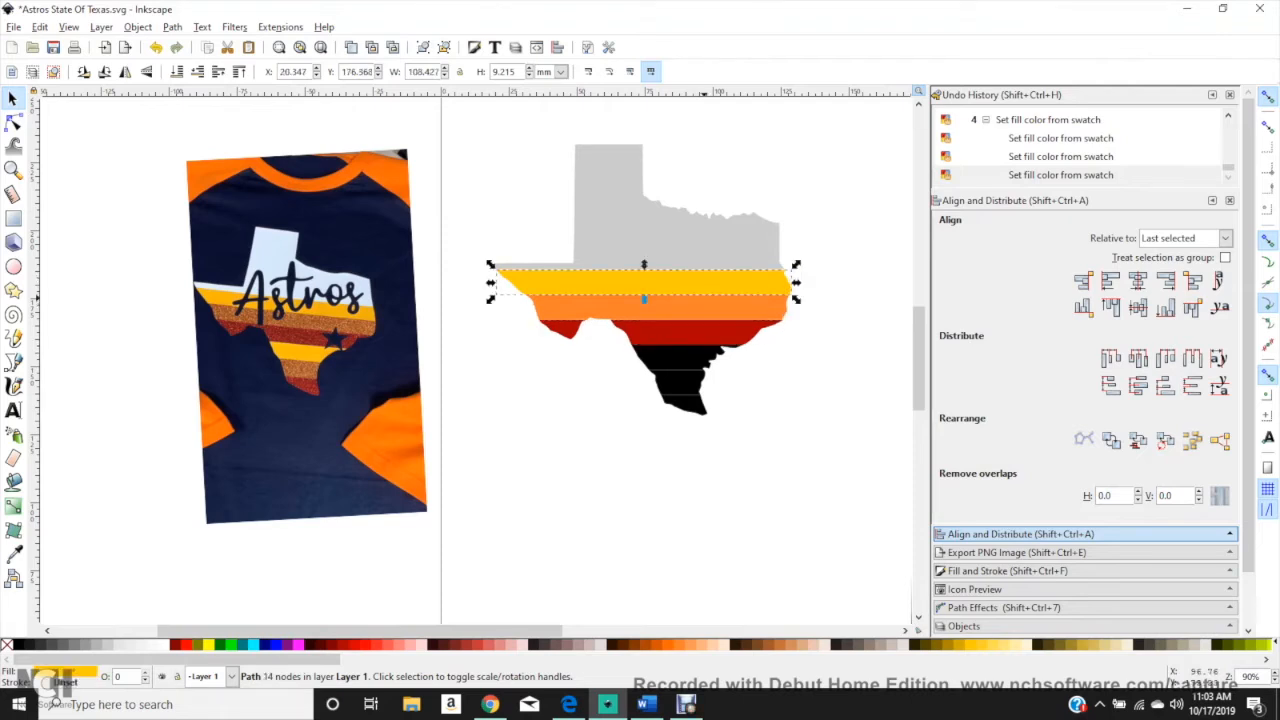
{"action": "left_click", "coordinate": [688, 356], "text": "shift"}
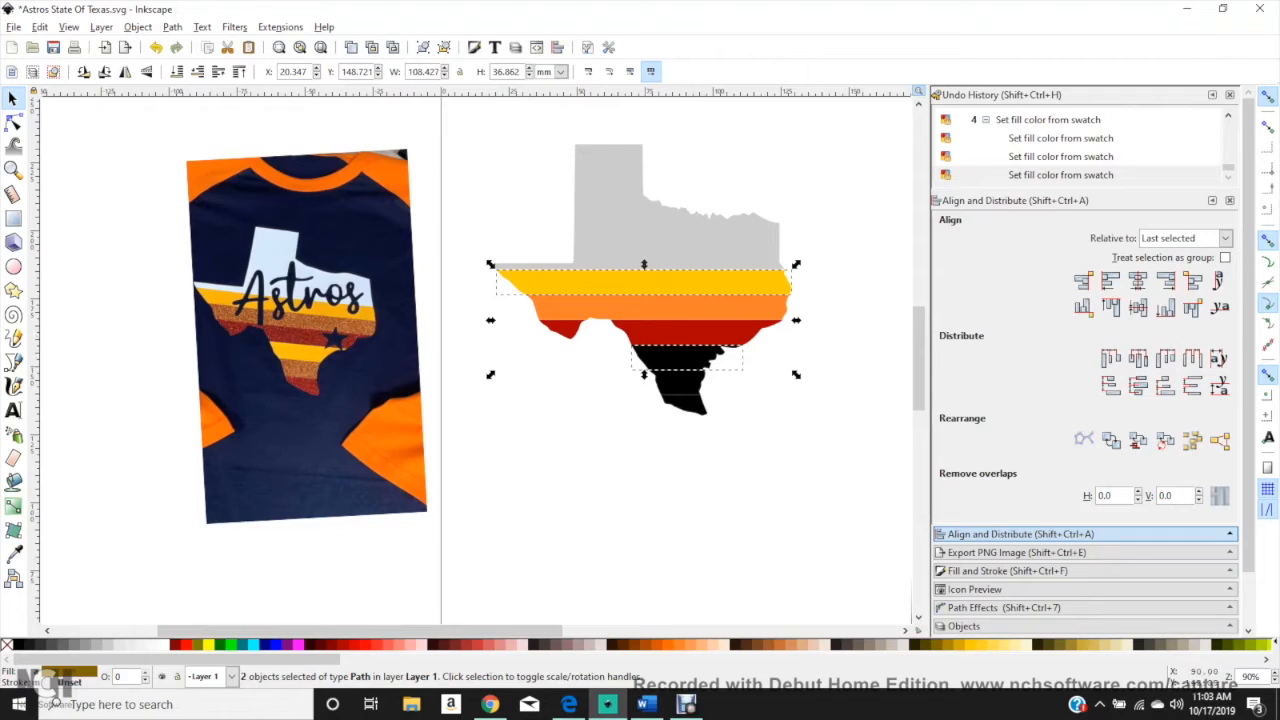
{"action": "left_click", "coordinate": [172, 27]}
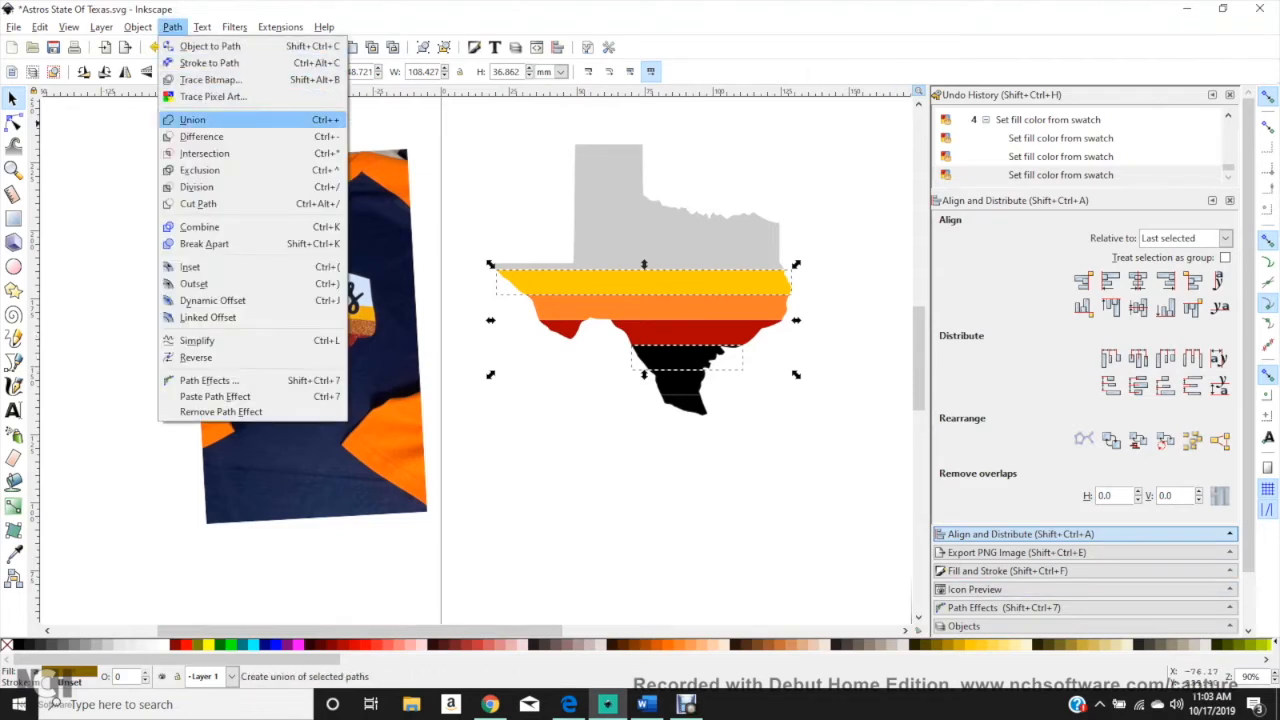
{"action": "left_click", "coordinate": [200, 120]}
{"action": "left_click", "coordinate": [978, 645]}
{"action": "left_click_drag", "start_coordinate": [700, 283], "coordinate": [698, 425]}
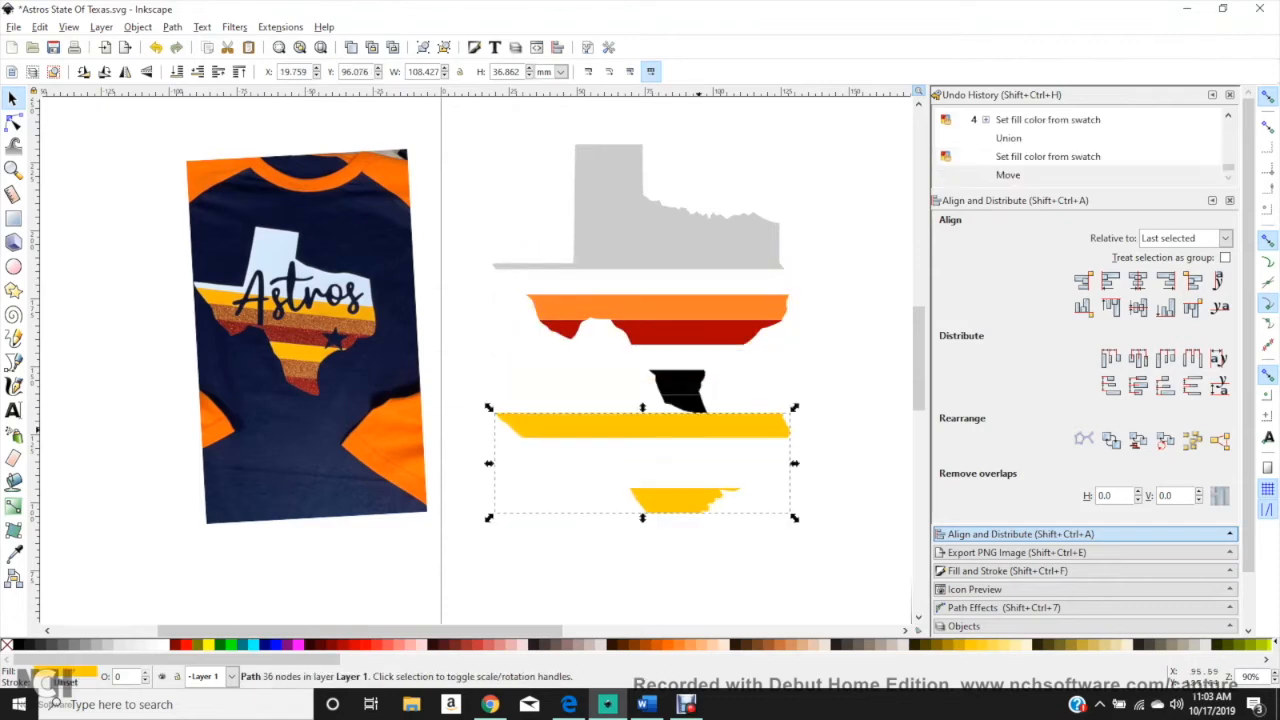
{"action": "key", "text": "ctrl+z"}
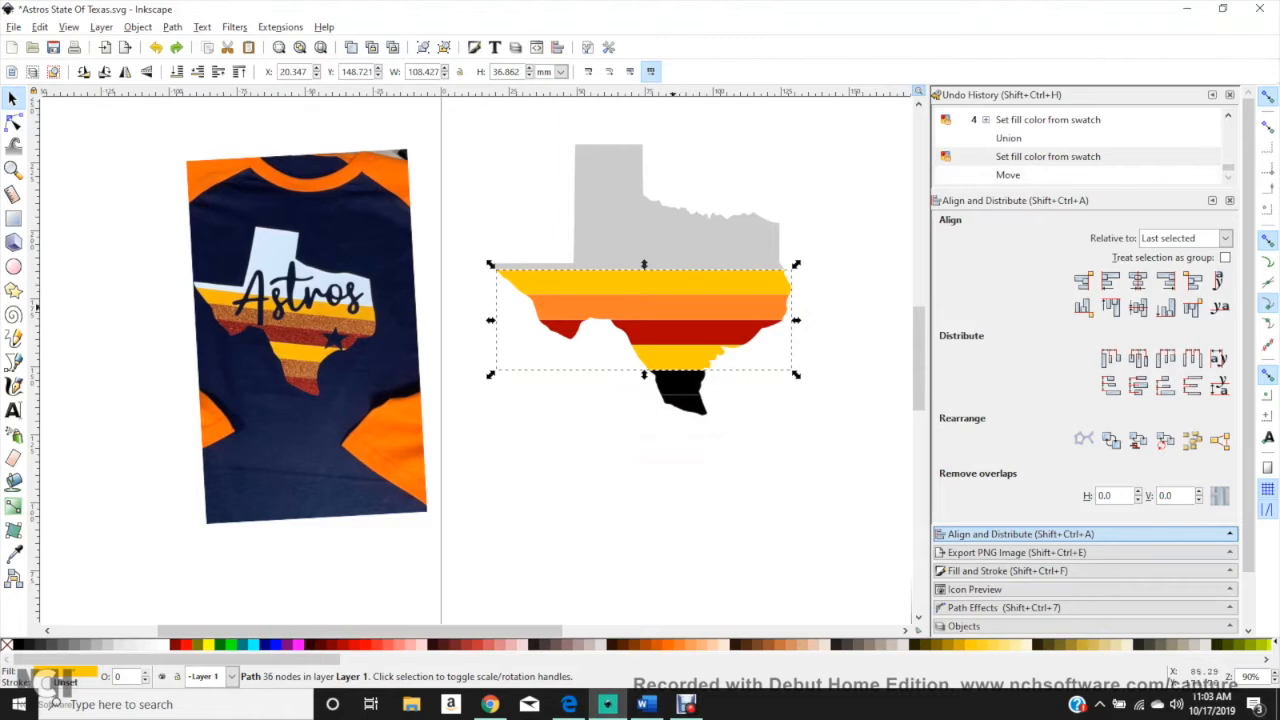
Step: Merge the second and fifth stripes with Union and fill the combined path orange
{"action": "left_click", "coordinate": [673, 307]}
{"action": "key", "text": "shift"}
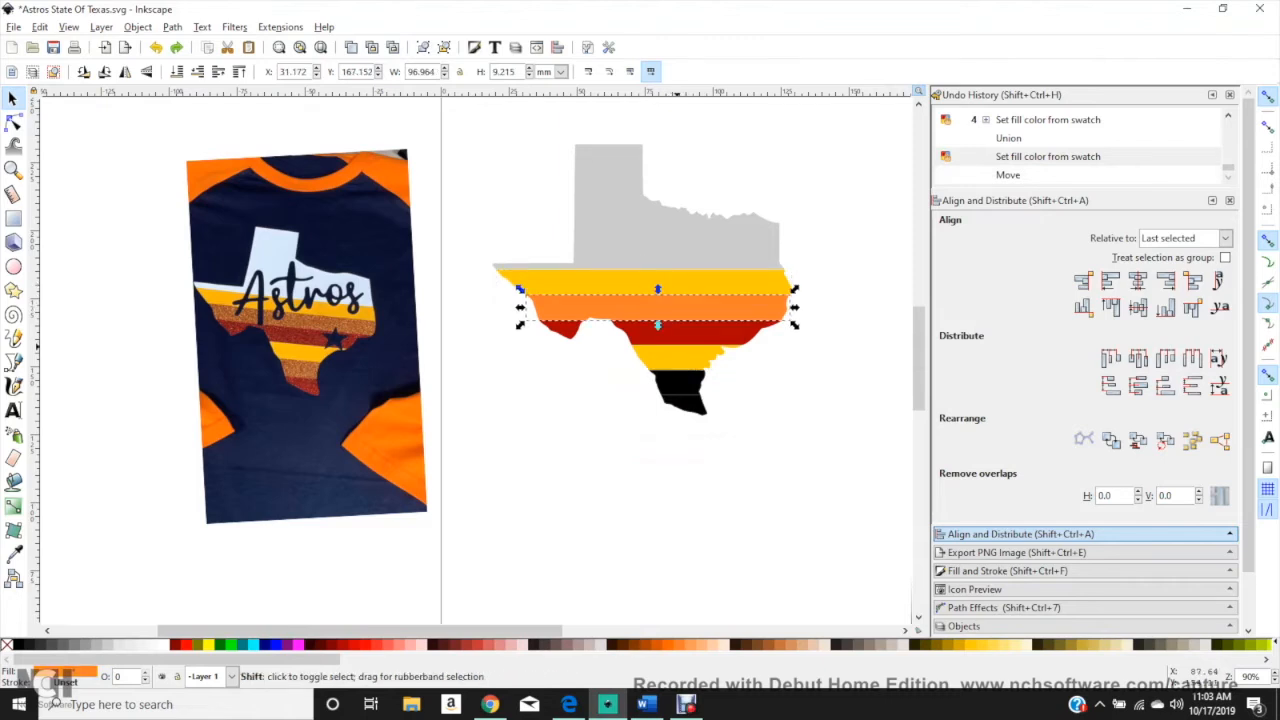
{"action": "left_click", "coordinate": [683, 388], "text": "shift"}
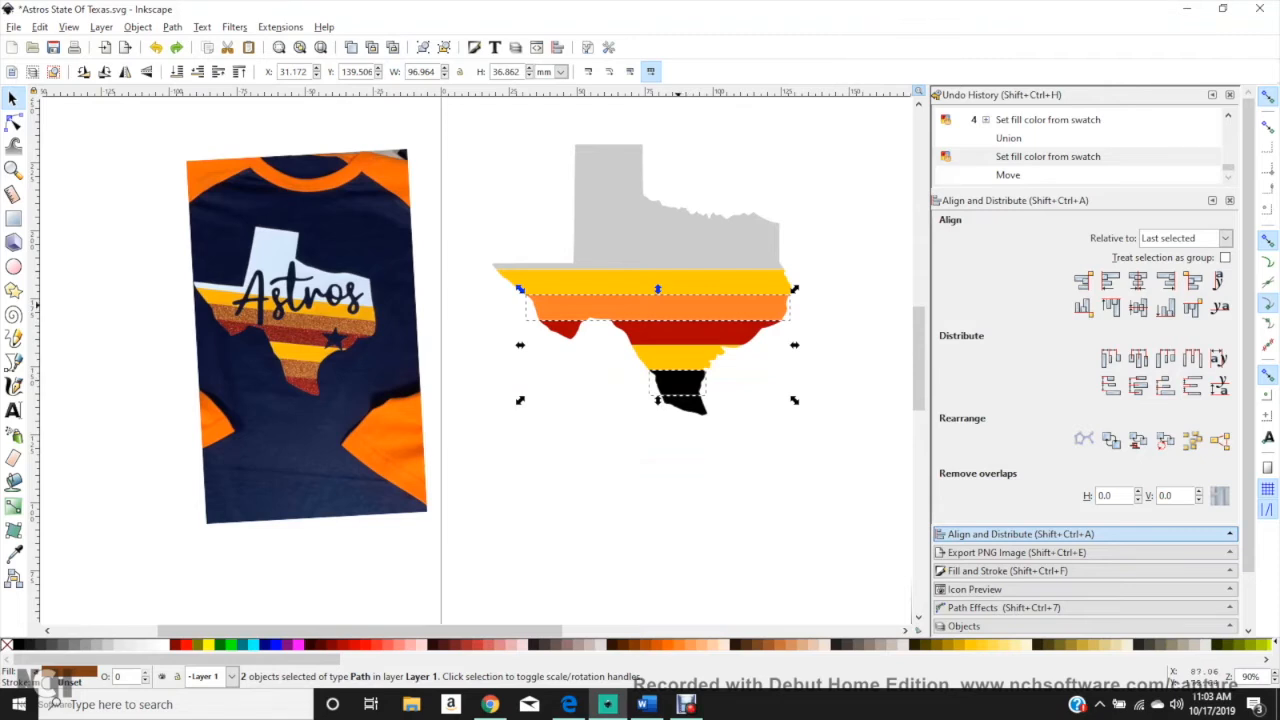
{"action": "left_click", "coordinate": [173, 27]}
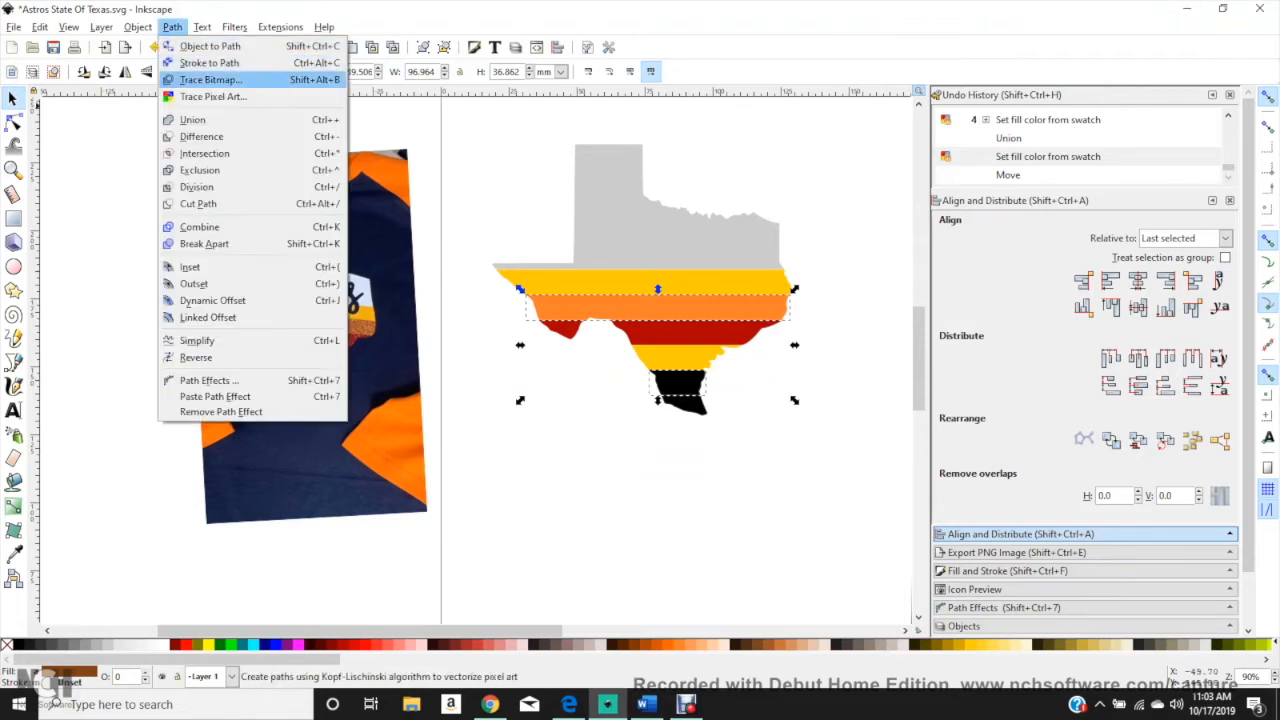
{"action": "left_click", "coordinate": [195, 119]}
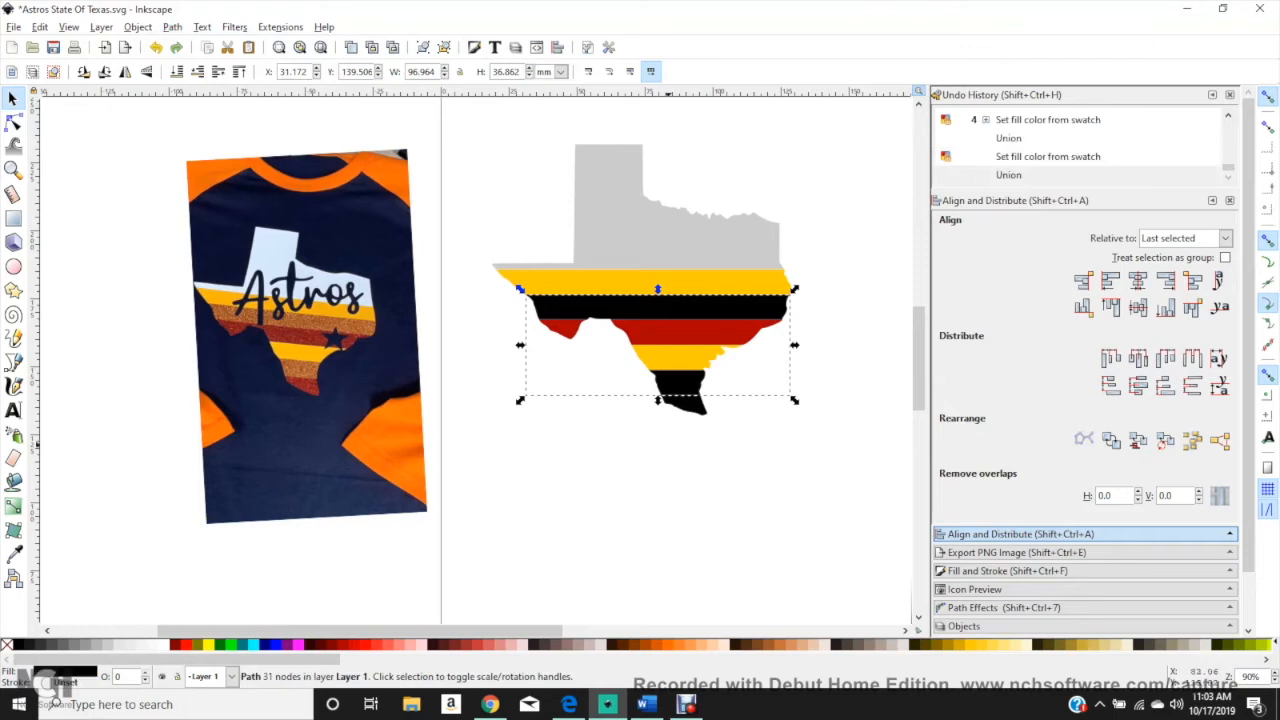
{"action": "left_click", "coordinate": [681, 645]}
Step: Merge the third and sixth stripes with Union and fill the combined path bright red
{"action": "left_click", "coordinate": [717, 337]}
{"action": "left_click", "coordinate": [685, 404], "text": "shift"}
{"action": "left_click", "coordinate": [172, 27]}
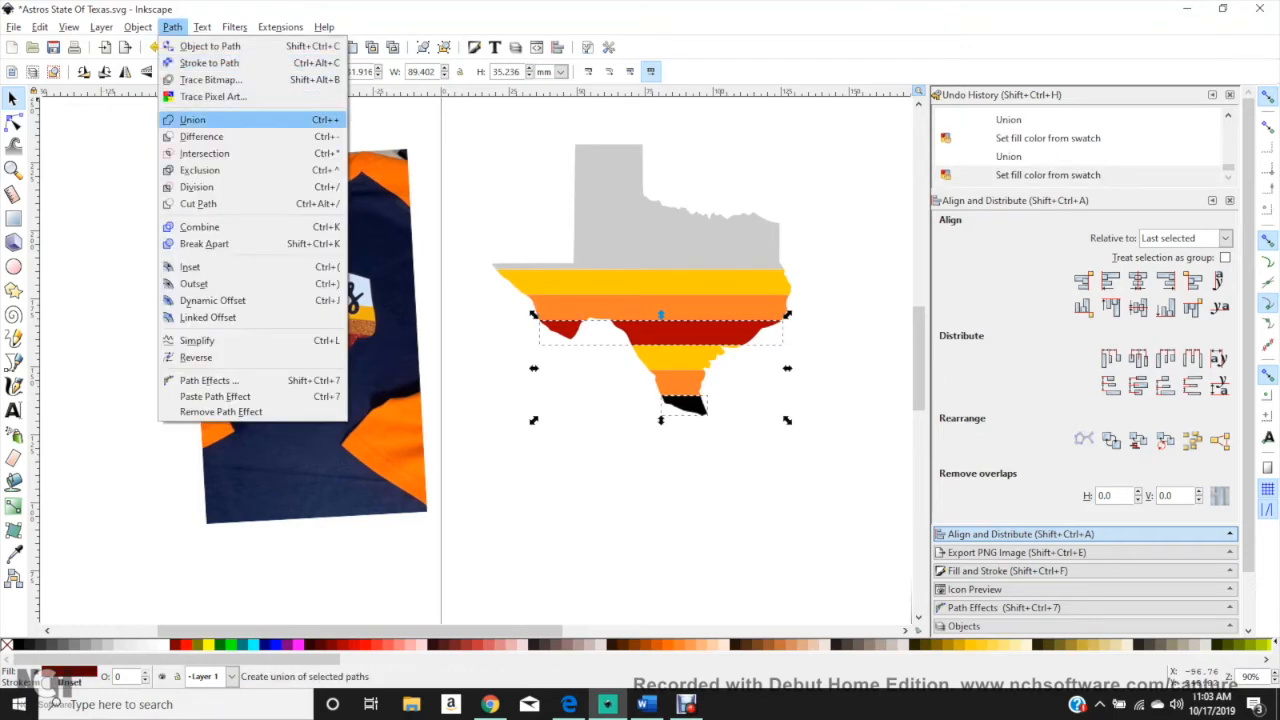
{"action": "left_click", "coordinate": [200, 117]}
{"action": "key", "text": "Escape"}
Step: Try moving the grey piece and the yellow, orange and red stripe pairs out of place, and undo the moves
{"action": "left_click_drag", "start_coordinate": [684, 239], "coordinate": [643, 174]}
{"action": "key", "text": "ctrl+z"}
{"action": "left_click_drag", "start_coordinate": [690, 286], "coordinate": [642, 443]}
{"action": "left_click_drag", "start_coordinate": [660, 307], "coordinate": [614, 414]}
{"action": "left_click_drag", "start_coordinate": [653, 332], "coordinate": [658, 477]}
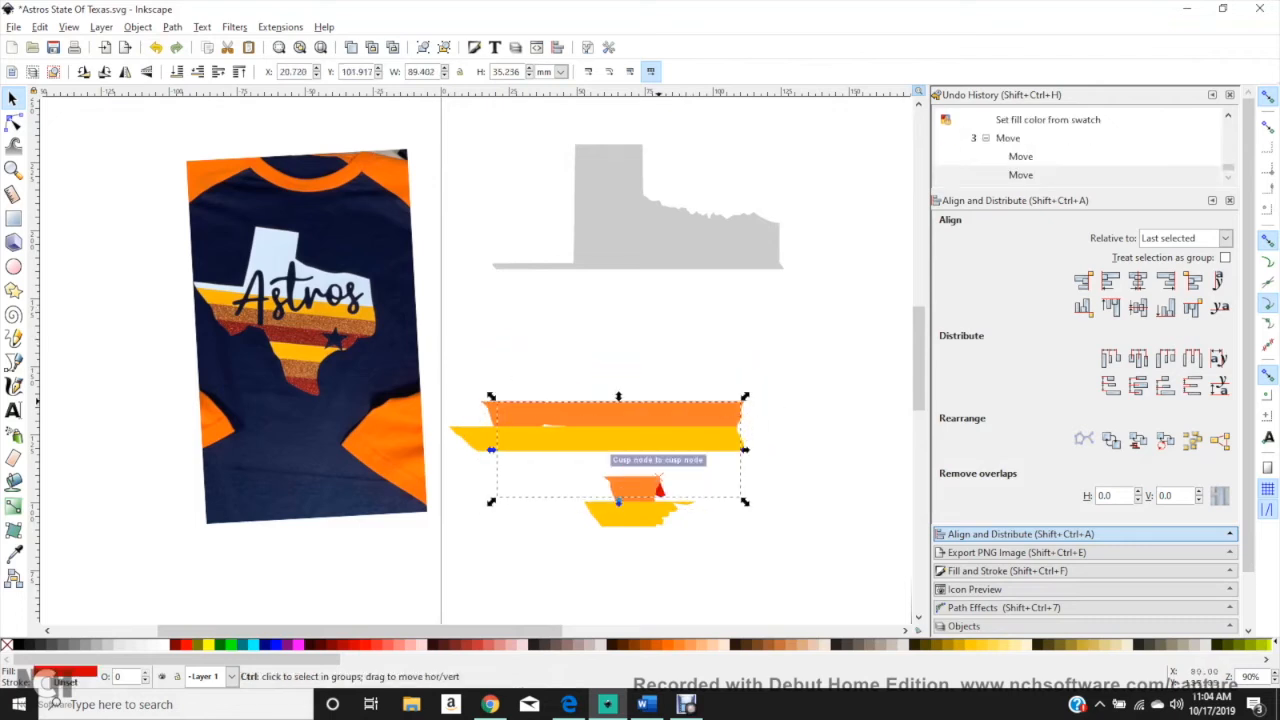
{"action": "key", "text": "ctrl+z"}
{"action": "key", "text": "ctrl+z"}
{"action": "key", "text": "ctrl+z"}
{"action": "key", "text": "Escape"}
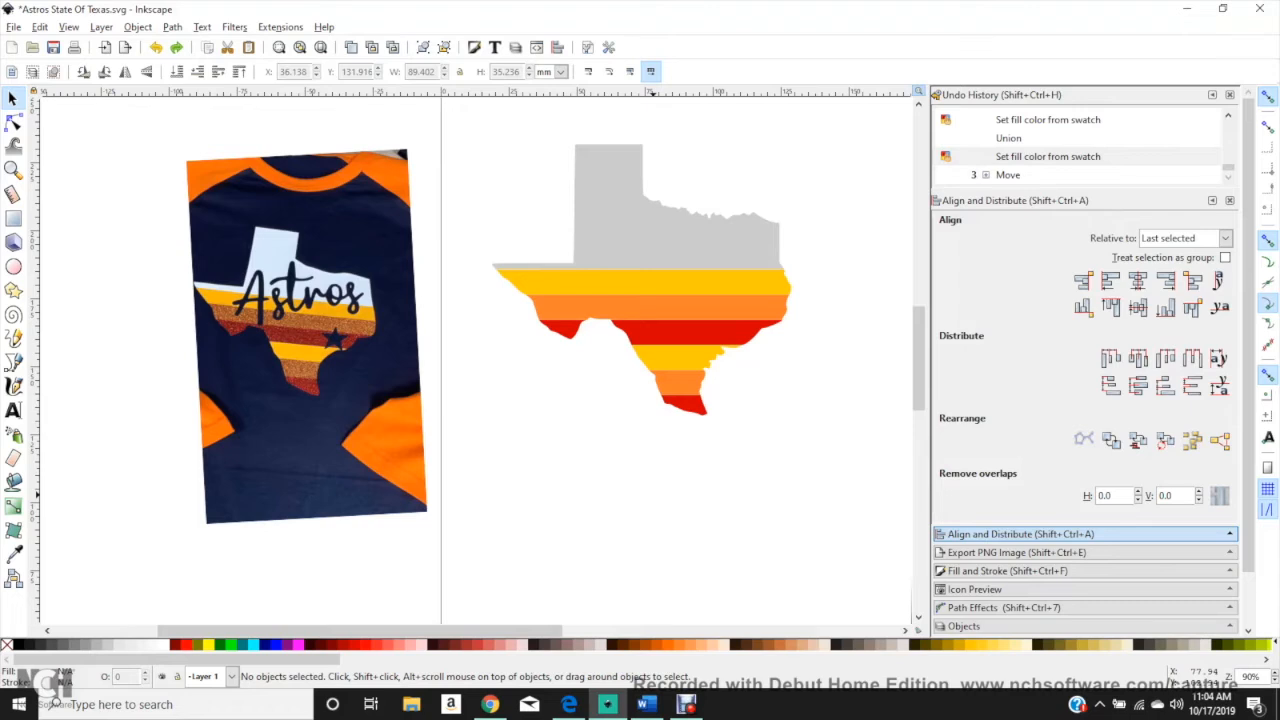
Step: Move the black Texas silhouette down over the page's upper edge, to about X 89.1 mm, Y 235.4 mm
{"action": "scroll", "coordinate": [556, 465], "scroll_direction": "down", "scroll_amount": 3}
{"action": "left_click_drag", "start_coordinate": [678, 243], "coordinate": [683, 248]}
{"action": "scroll", "coordinate": [695, 286], "scroll_direction": "up", "scroll_amount": 5}
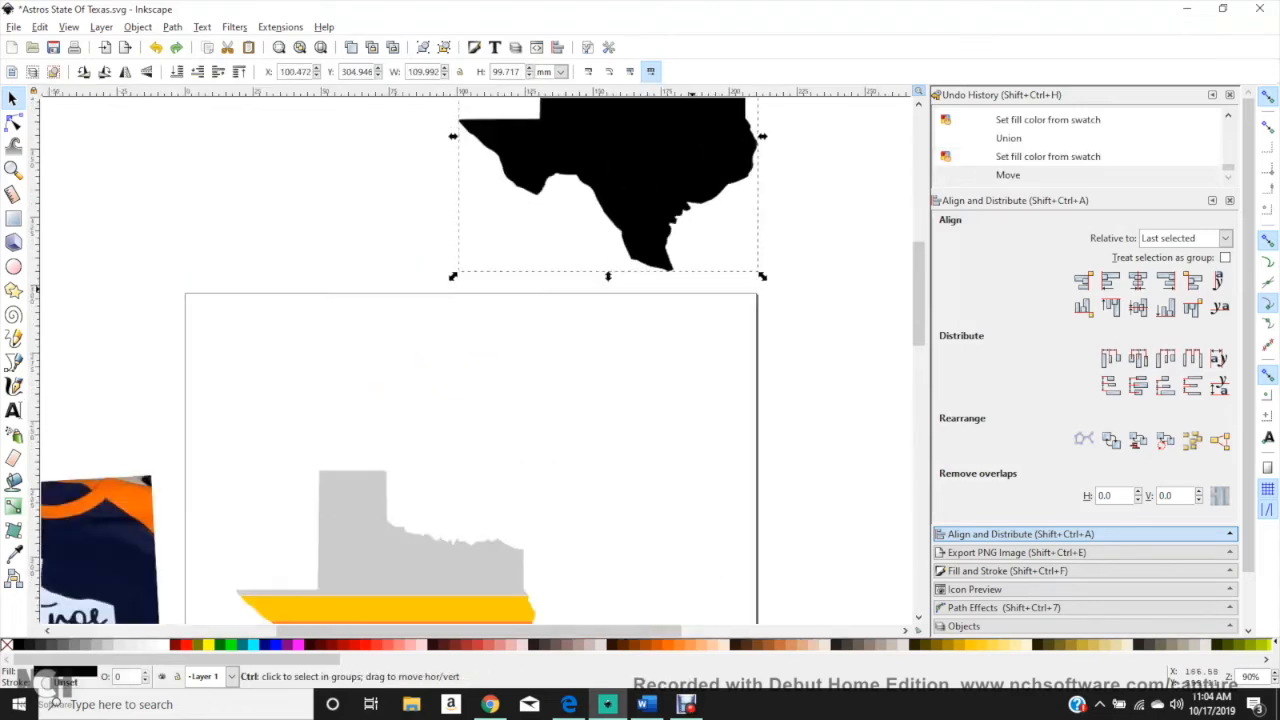
{"action": "left_click_drag", "start_coordinate": [568, 158], "coordinate": [534, 468]}
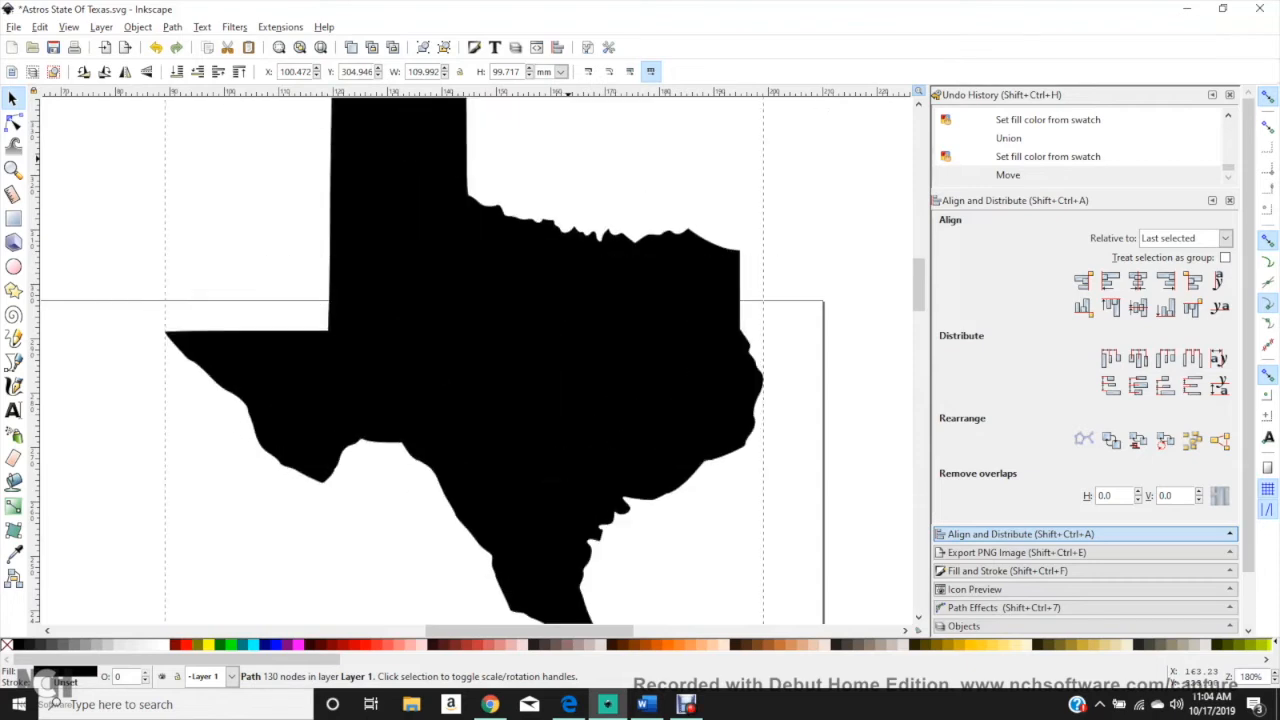
{"action": "scroll", "coordinate": [515, 466], "scroll_direction": "down", "scroll_amount": 1}
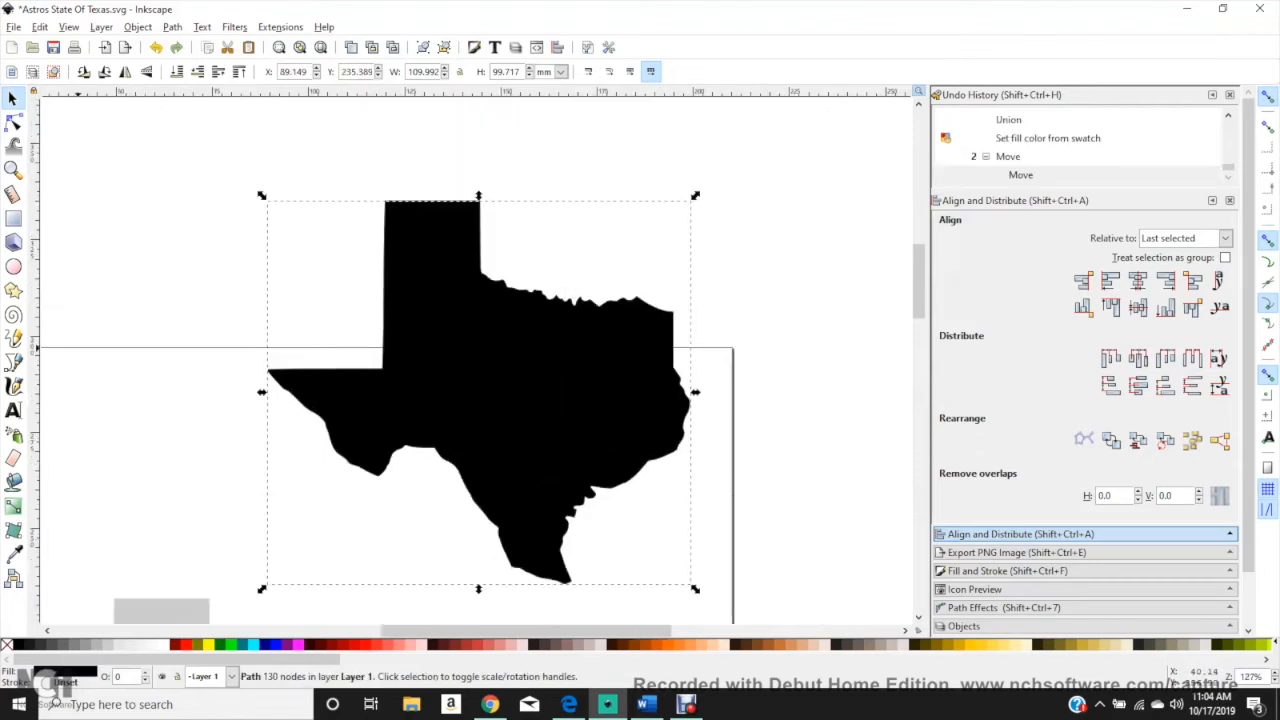
Step: Draw four blue rectangles of different heights across the black Texas silhouette, the widest about 147 by 10 mm
{"action": "left_click", "coordinate": [13, 218]}
{"action": "left_click_drag", "start_coordinate": [240, 400], "coordinate": [713, 421]}
{"action": "left_click_drag", "start_coordinate": [196, 368], "coordinate": [704, 370]}
{"action": "left_click_drag", "start_coordinate": [210, 280], "coordinate": [694, 314]}
{"action": "mouse_move", "coordinate": [196, 368]}
{"action": "left_mouse_down"}
{"action": "mouse_move", "coordinate": [600, 370]}
{"action": "mouse_move", "coordinate": [762, 402]}
{"action": "mouse_move", "coordinate": [763, 332]}
{"action": "left_mouse_up"}
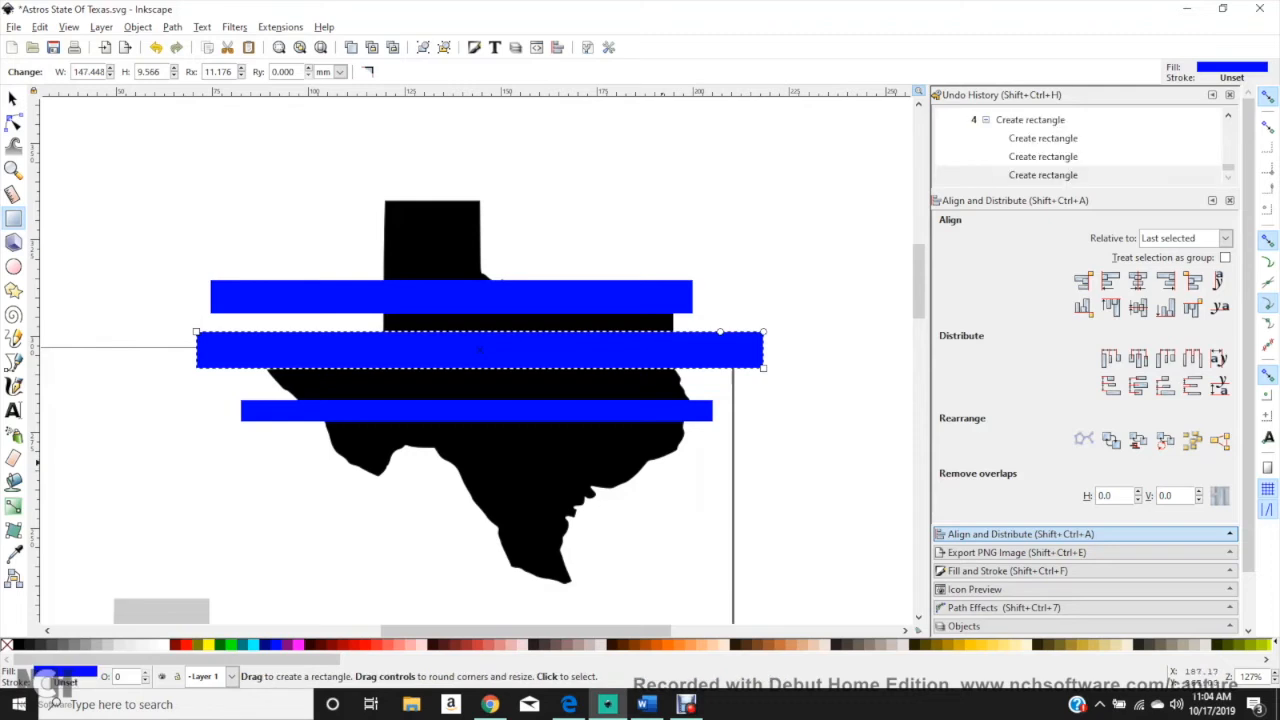
Step: Snap the widest rectangle's lower edge to the thin rectangle across the silhouette and fill it light pink
{"action": "left_click", "coordinate": [13, 98]}
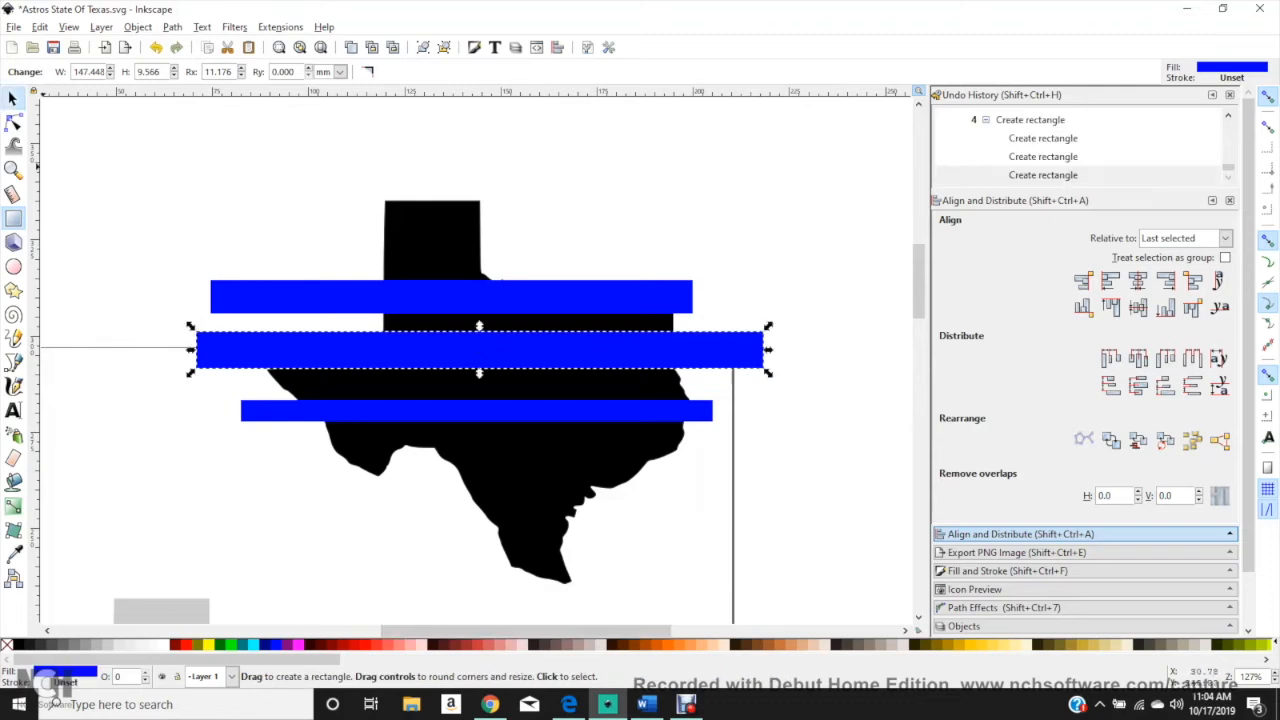
{"action": "mouse_move", "coordinate": [446, 352]}
{"action": "left_mouse_down"}
{"action": "mouse_move", "coordinate": [453, 387]}
{"action": "mouse_move", "coordinate": [454, 361]}
{"action": "left_mouse_up"}
{"action": "left_click_drag", "start_coordinate": [199, 367], "coordinate": [191, 359]}
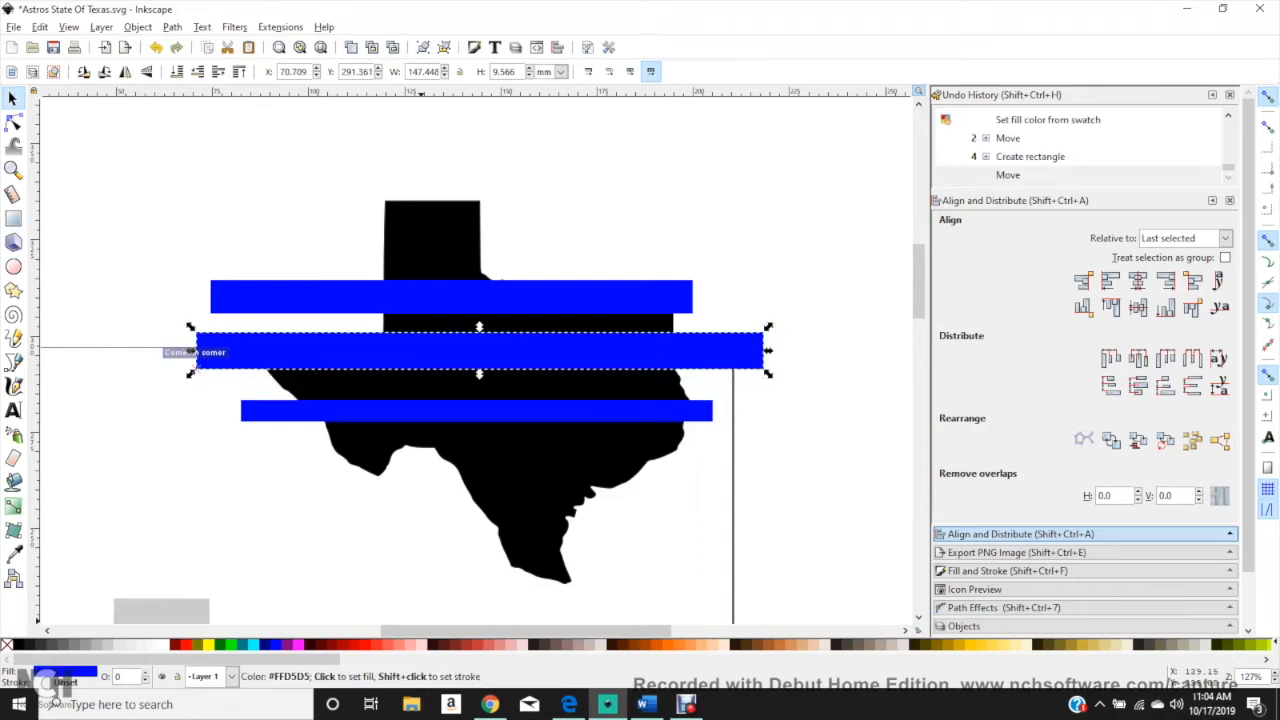
{"action": "left_click", "coordinate": [414, 645]}
Step: Raise the uppermost blue rectangle to the top and place it over the lower part of the pink rectangle
{"action": "left_click", "coordinate": [489, 294]}
{"action": "left_click_drag", "start_coordinate": [489, 296], "coordinate": [478, 350]}
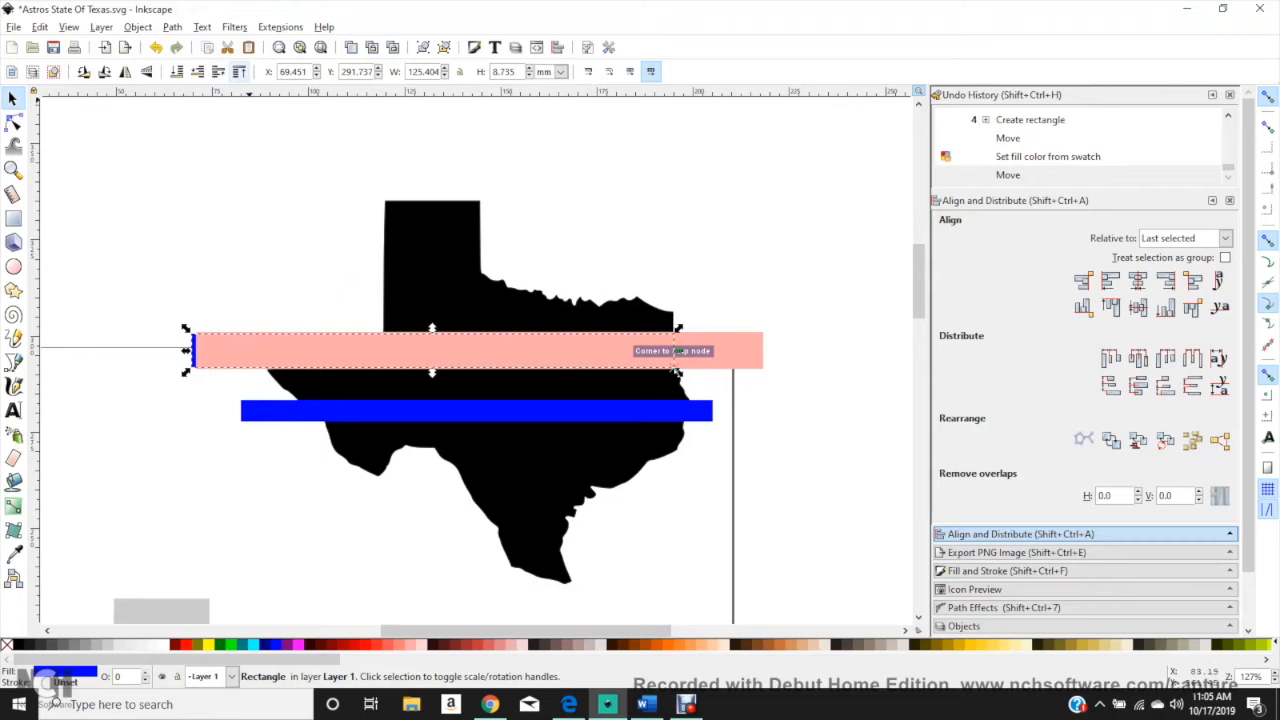
{"action": "key", "text": "Home"}
{"action": "left_click_drag", "start_coordinate": [313, 350], "coordinate": [401, 364]}
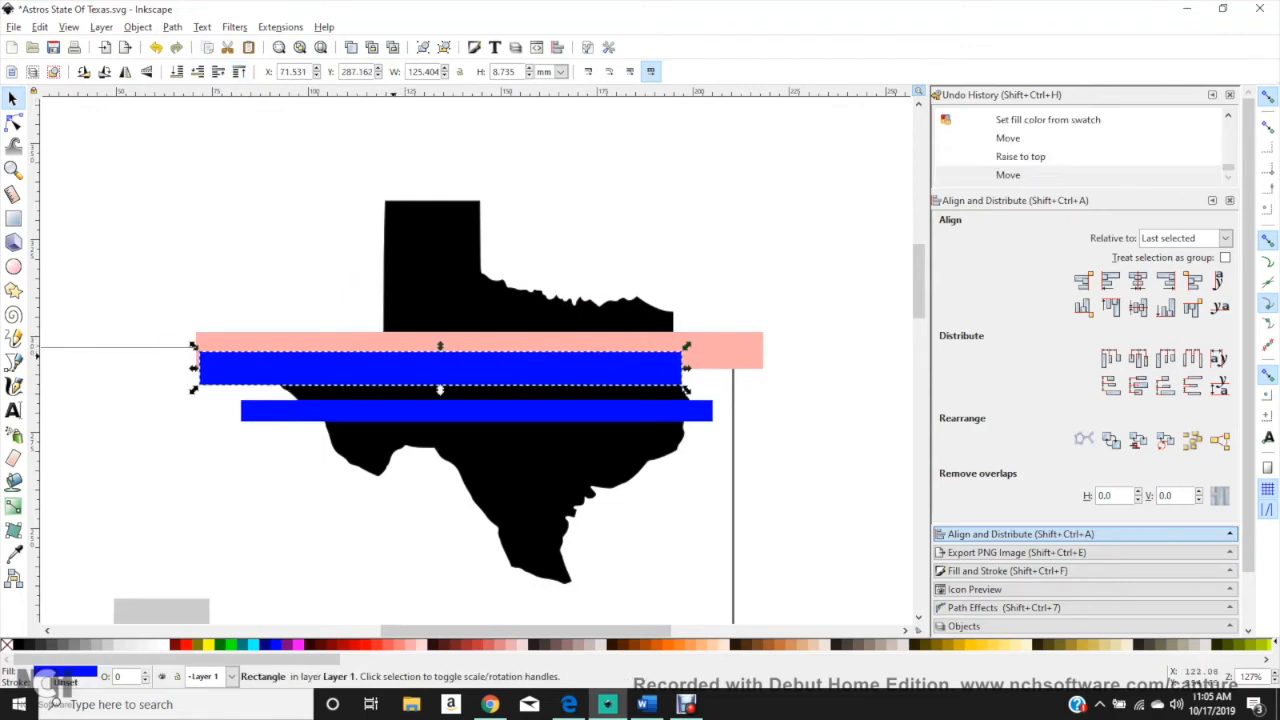
Step: Fill the lowest rectangle dark red, stretch it to about 16 mm high, raise it to the top and snap it beneath the pink one
{"action": "left_click", "coordinate": [398, 410]}
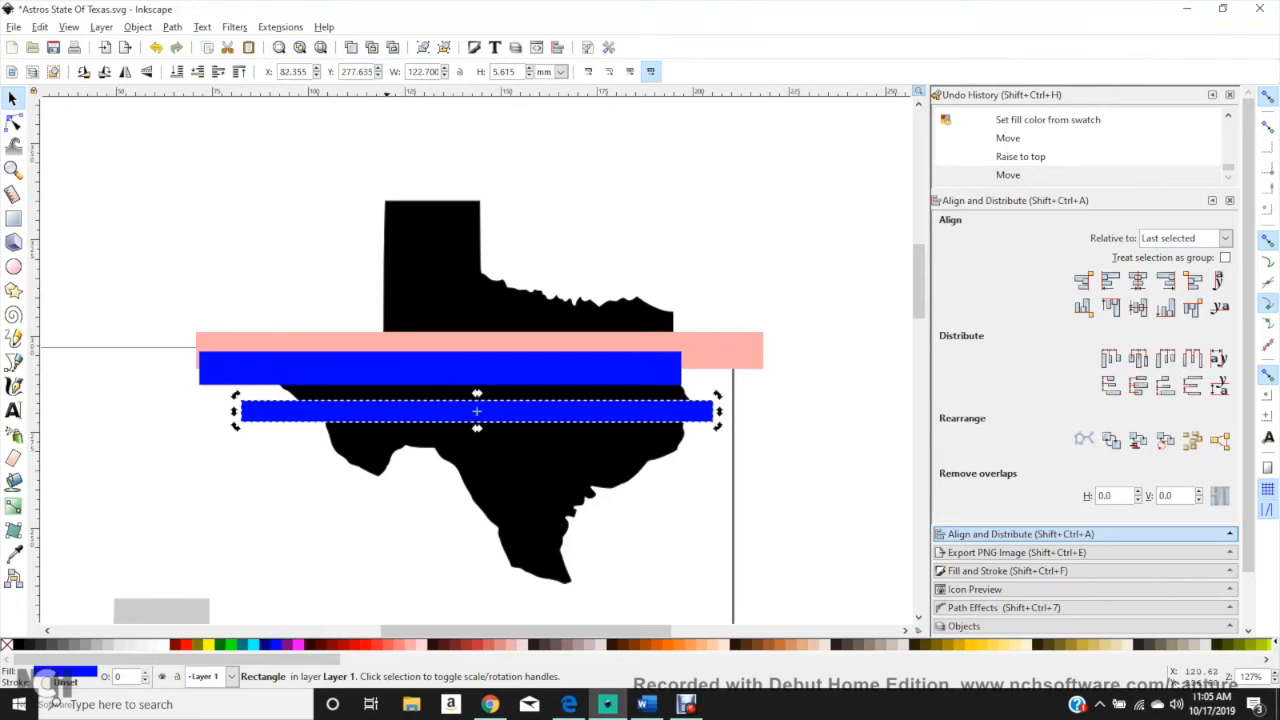
{"action": "left_click", "coordinate": [397, 645]}
{"action": "left_click", "coordinate": [331, 645]}
{"action": "left_click", "coordinate": [477, 413]}
{"action": "left_click_drag", "start_coordinate": [477, 428], "coordinate": [477, 468]}
{"action": "left_click_drag", "start_coordinate": [489, 440], "coordinate": [424, 419]}
{"action": "left_click", "coordinate": [239, 72]}
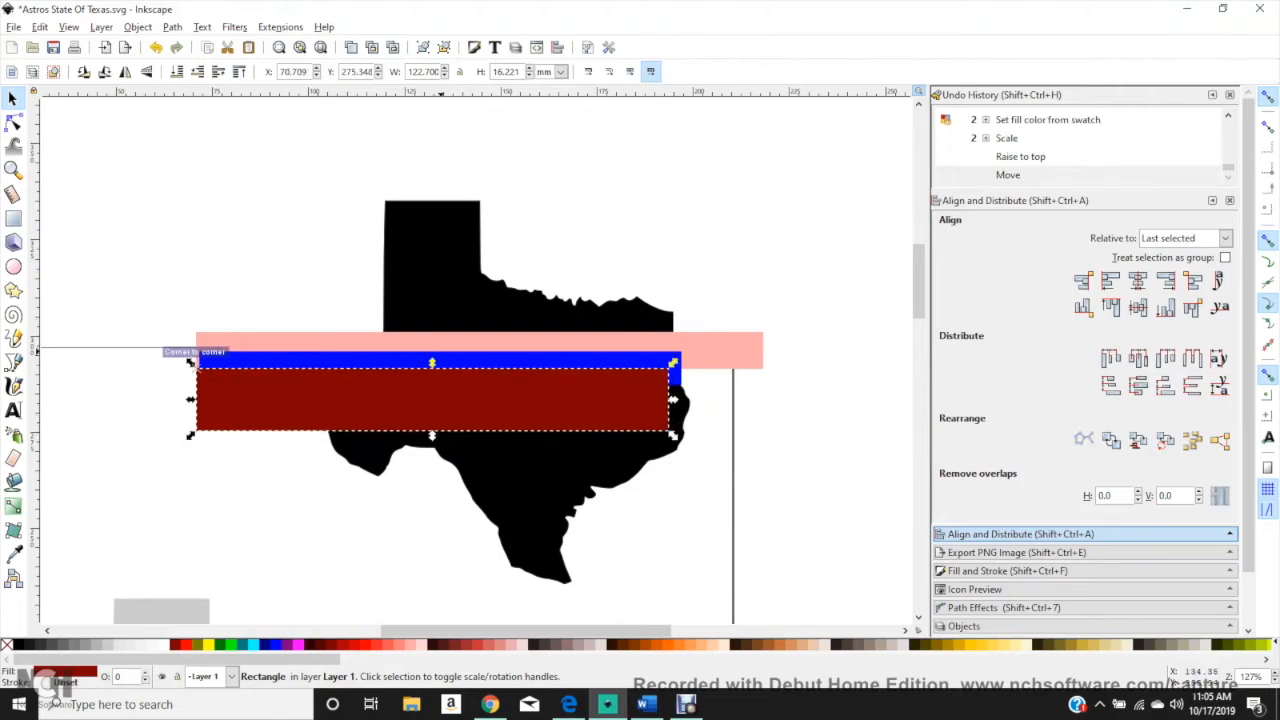
Step: Move the shirt photo up beside the page's upper left corner, level with the black silhouette
{"action": "left_click", "coordinate": [499, 491]}
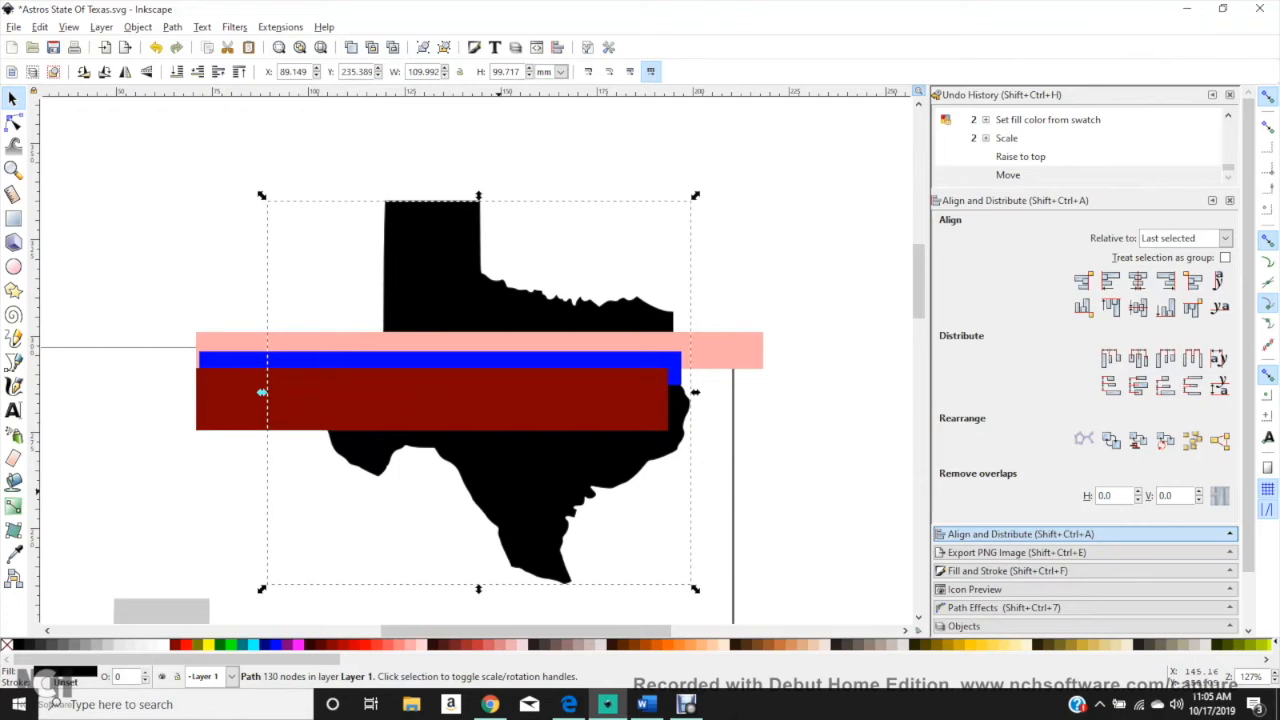
{"action": "scroll", "coordinate": [261, 392], "scroll_direction": "down", "scroll_amount": 4}
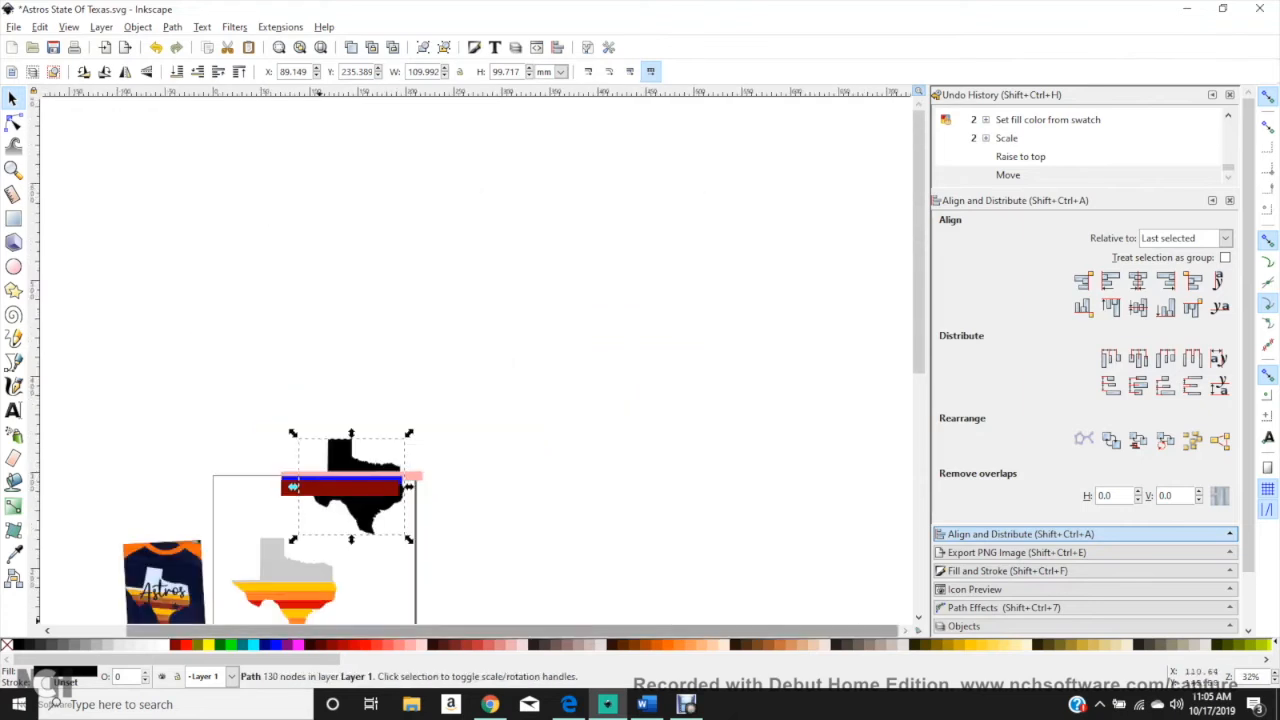
{"action": "left_click_drag", "start_coordinate": [321, 631], "coordinate": [249, 631]}
{"action": "scroll", "coordinate": [327, 328], "scroll_direction": "down", "scroll_amount": 6}
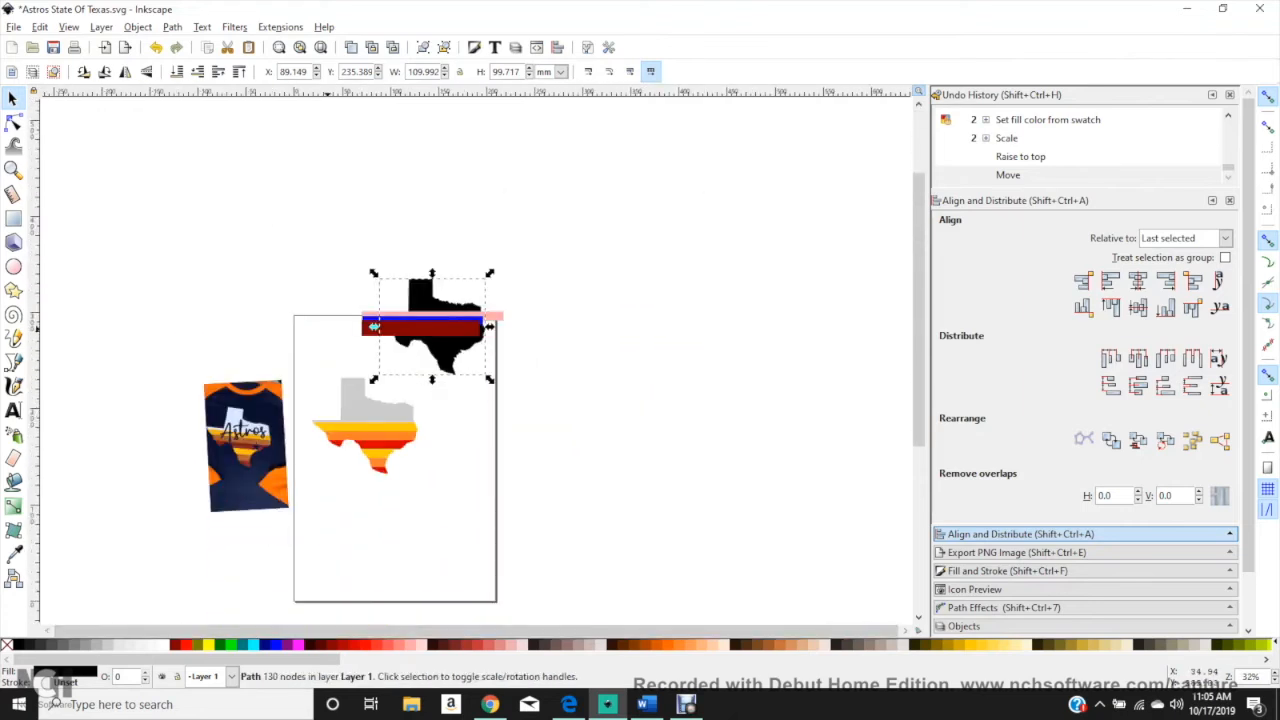
{"action": "scroll", "coordinate": [327, 328], "scroll_direction": "up", "scroll_amount": 2}
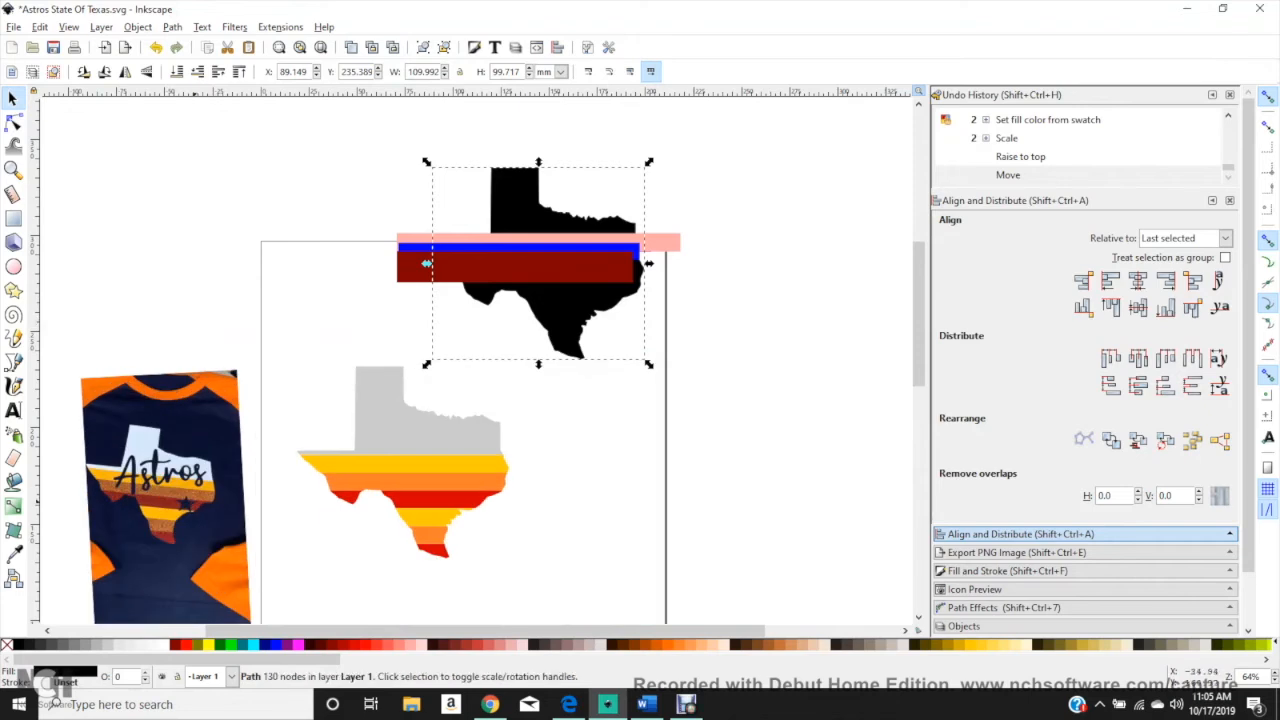
{"action": "left_click_drag", "start_coordinate": [193, 503], "coordinate": [246, 275]}
{"action": "left_click", "coordinate": [681, 367]}
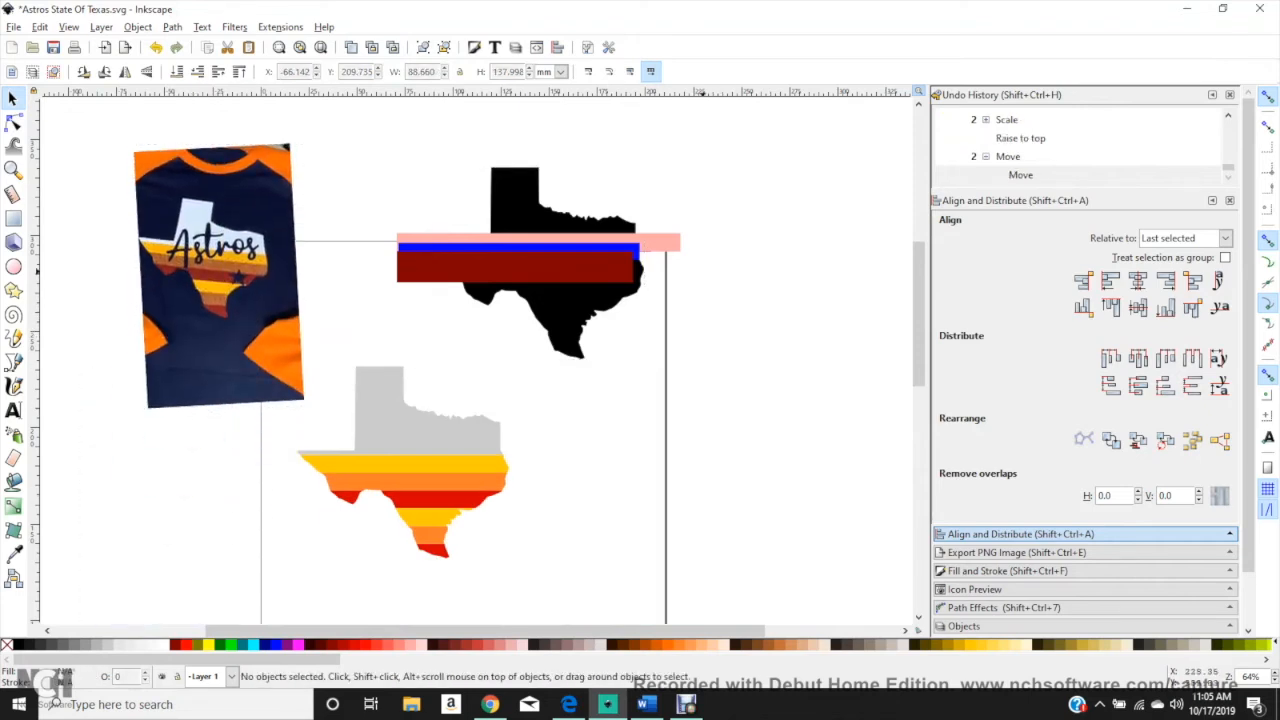
Step: Delete the pink, dark red, blue and thin blue rectangles from the black Texas silhouette
{"action": "left_click", "coordinate": [661, 243]}
{"action": "key", "text": "Delete"}
{"action": "left_click", "coordinate": [631, 259]}
{"action": "key", "text": "Delete"}
{"action": "left_click", "coordinate": [631, 256]}
{"action": "key", "text": "Delete"}
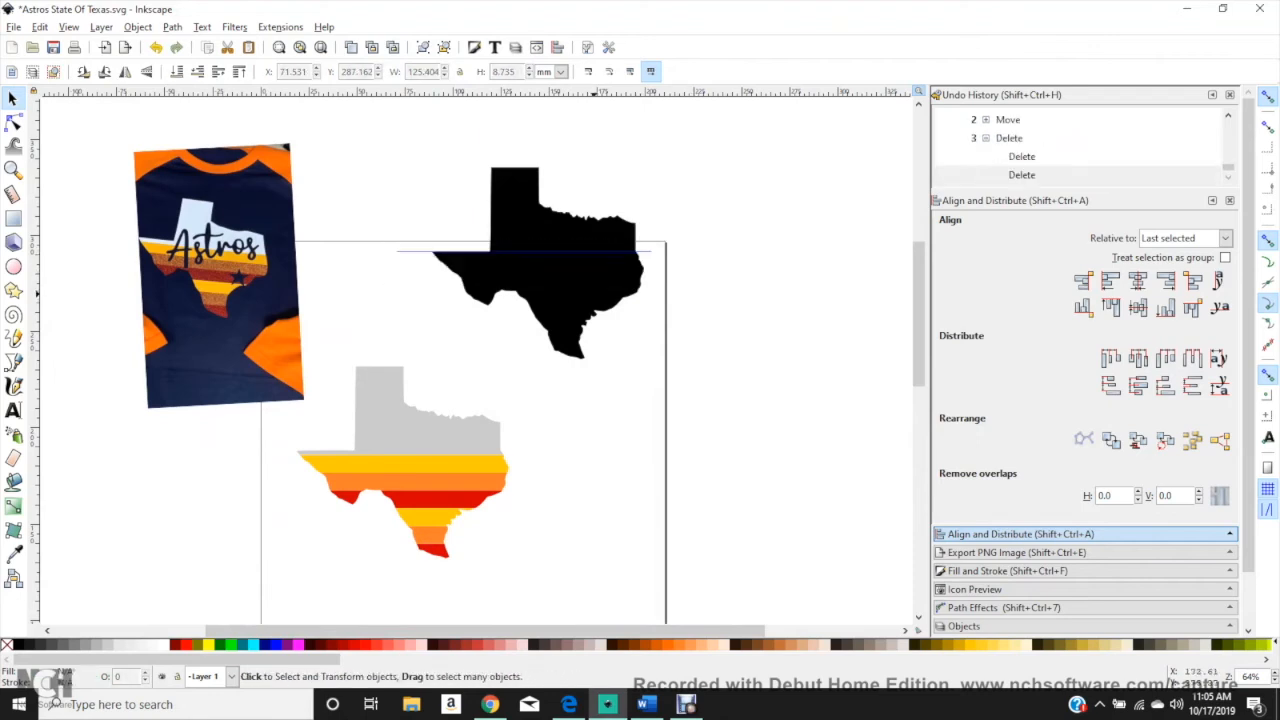
{"action": "left_click", "coordinate": [590, 251]}
{"action": "key", "text": "Delete"}
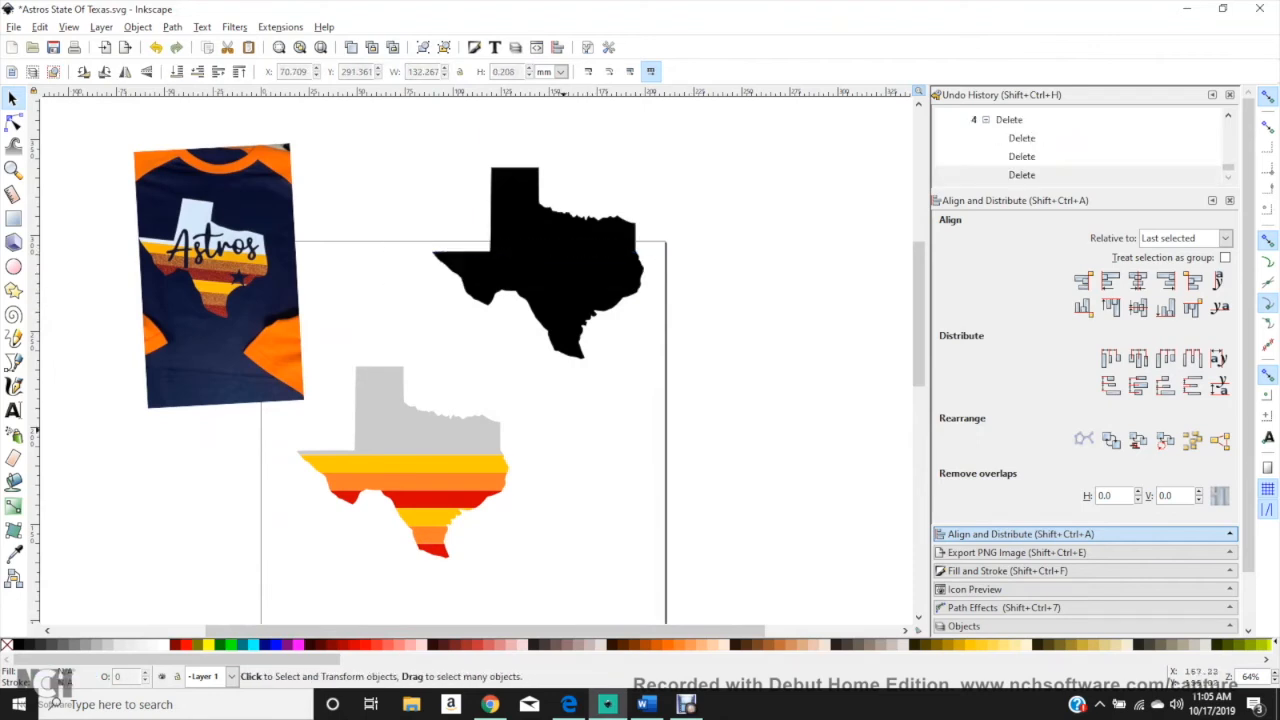
Step: Place the shirt photo to the right of the striped Texas, at about X 163.9 mm, Y 105.3 mm
{"action": "scroll", "coordinate": [564, 395], "scroll_direction": "down", "scroll_amount": 2}
{"action": "scroll", "coordinate": [564, 395], "scroll_direction": "up", "scroll_amount": 1, "text": "ctrl"}
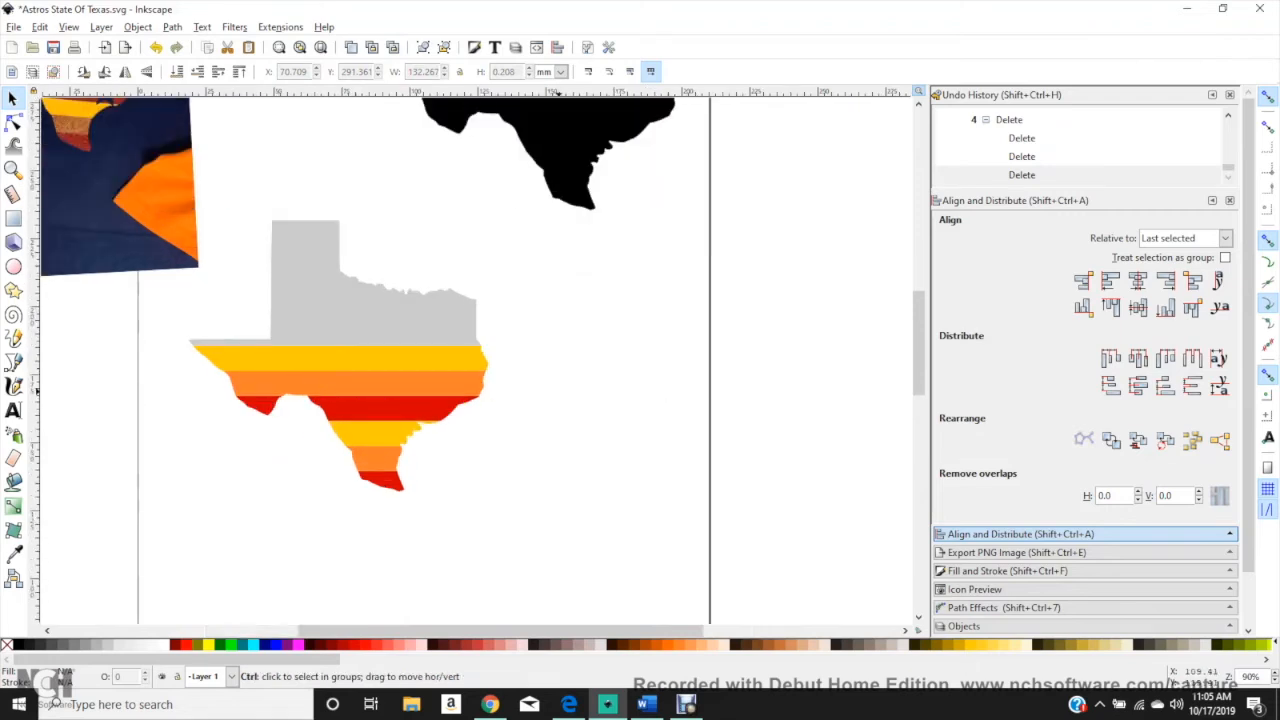
{"action": "left_click_drag", "start_coordinate": [128, 199], "coordinate": [753, 475]}
{"action": "left_click", "coordinate": [449, 197]}
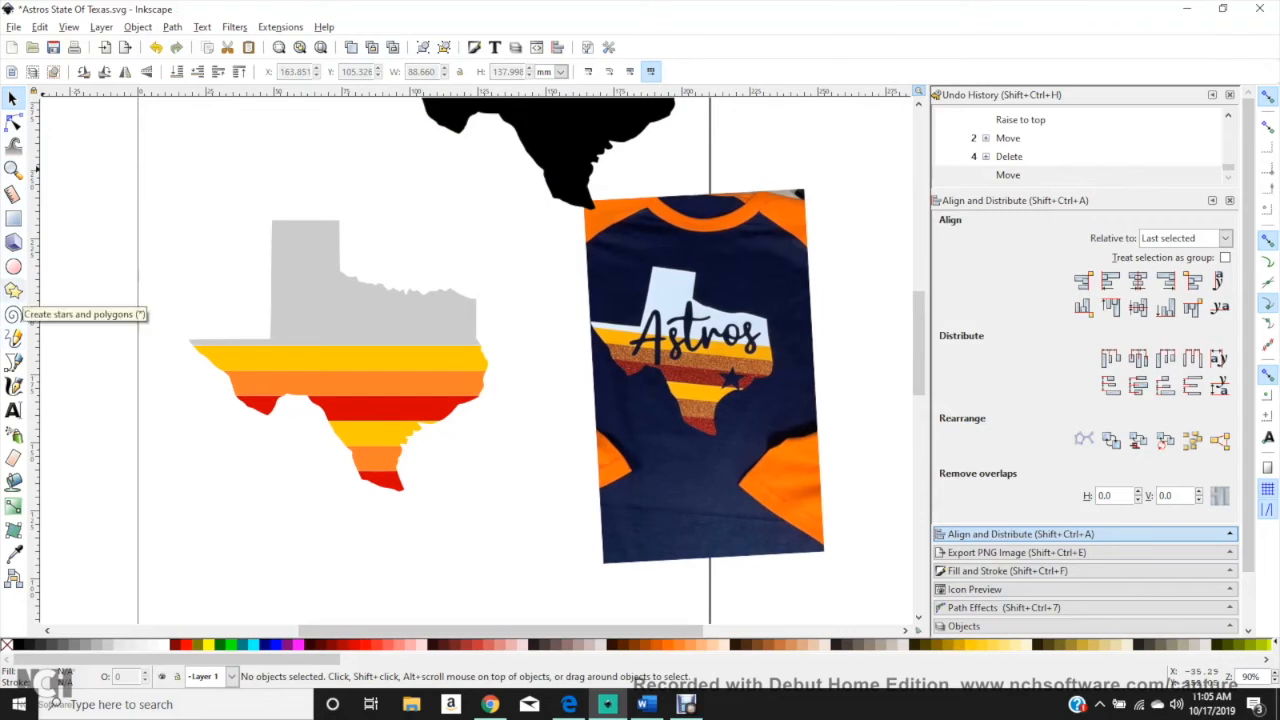
Step: Draw a five-pointed star about 31 mm wide above the striped Texas and fill it navy blue
{"action": "left_click", "coordinate": [14, 290]}
{"action": "left_click_drag", "start_coordinate": [424, 198], "coordinate": [457, 227]}
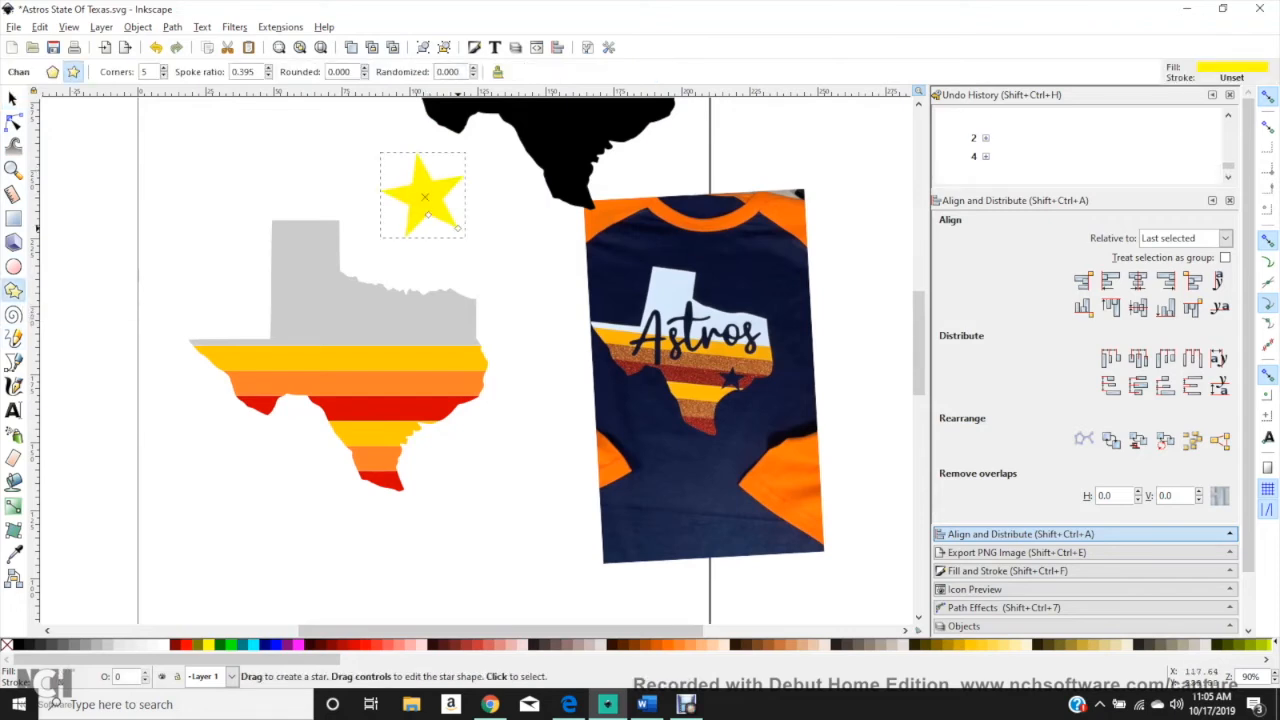
{"action": "left_click", "coordinate": [13, 98]}
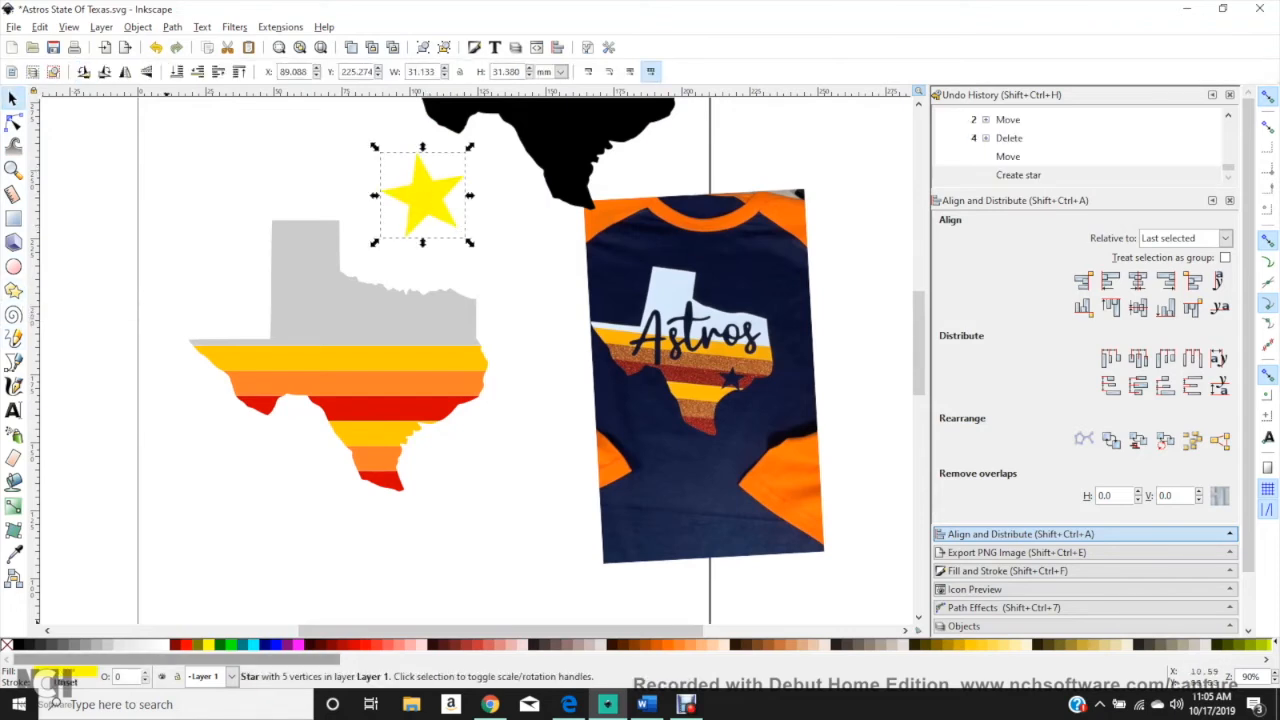
{"action": "left_click", "coordinate": [283, 644]}
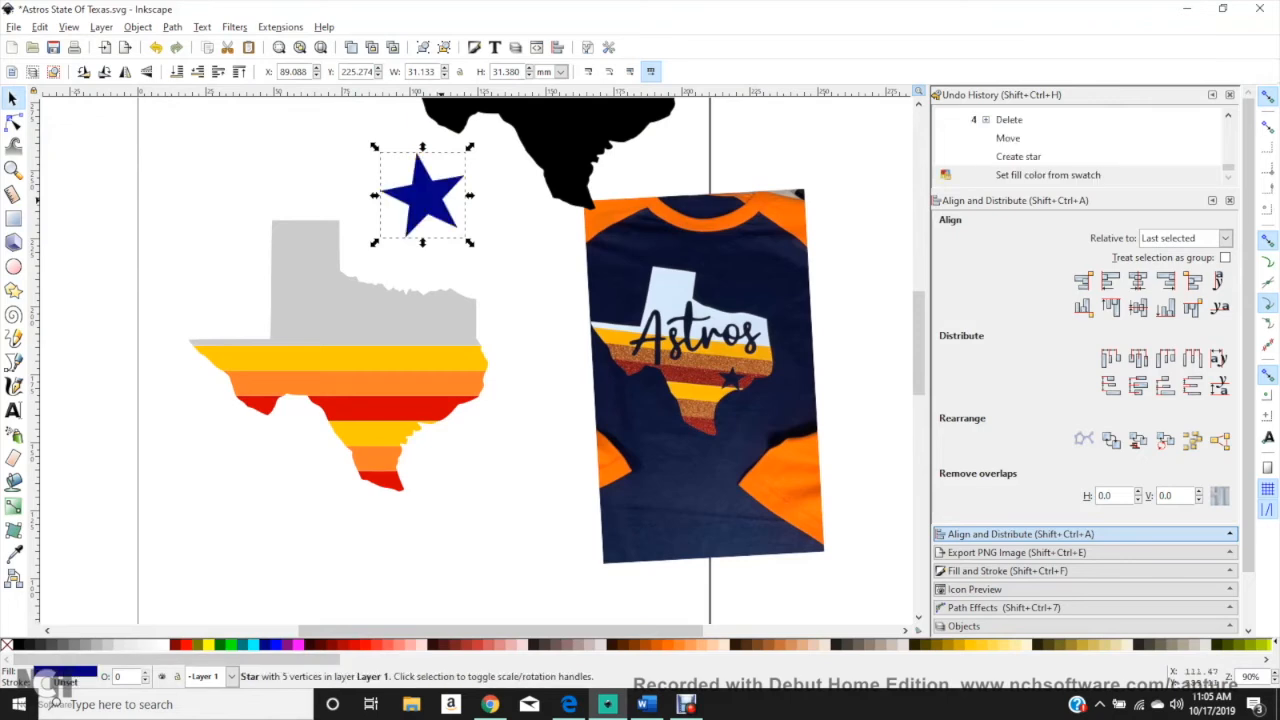
Step: Rotate the star upright, shrink it to about 17.5 mm wide and place it across the orange and red stripes near Texas's eastern edge
{"action": "left_click", "coordinate": [417, 197]}
{"action": "left_click_drag", "start_coordinate": [469, 147], "coordinate": [475, 154]}
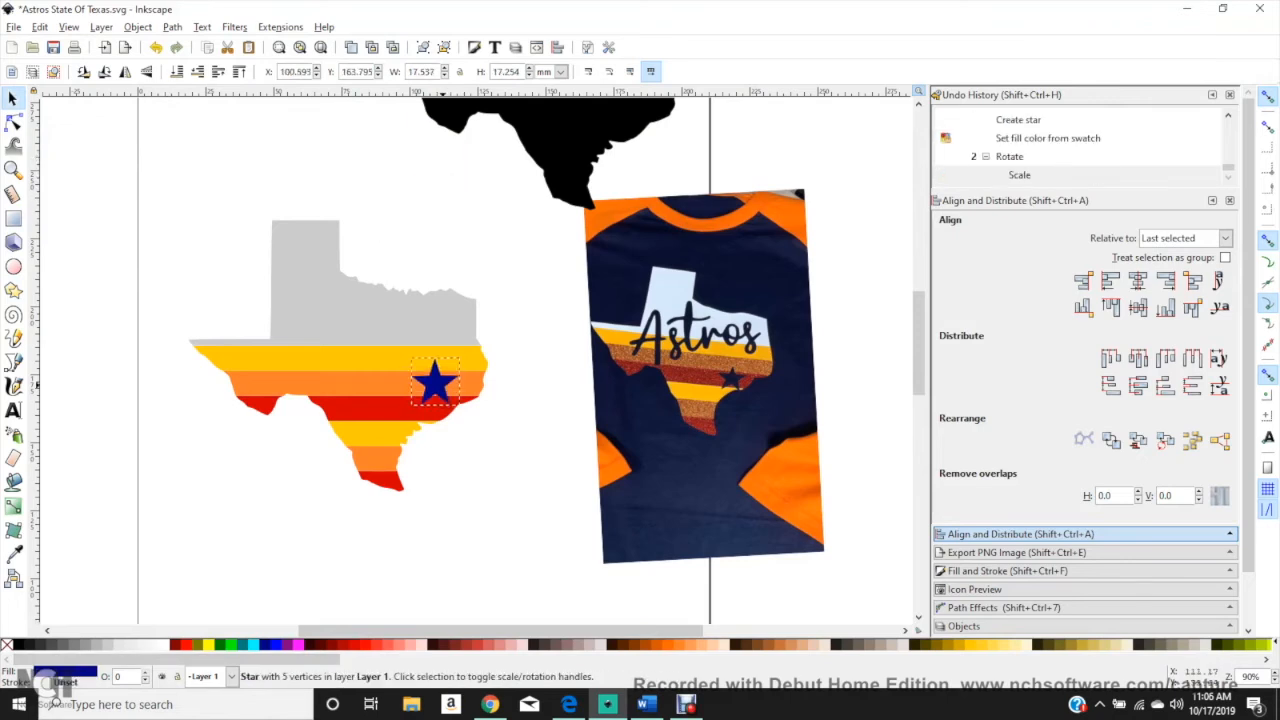
{"action": "left_click_drag", "start_coordinate": [461, 408], "coordinate": [463, 409]}
{"action": "key", "text": "Escape"}
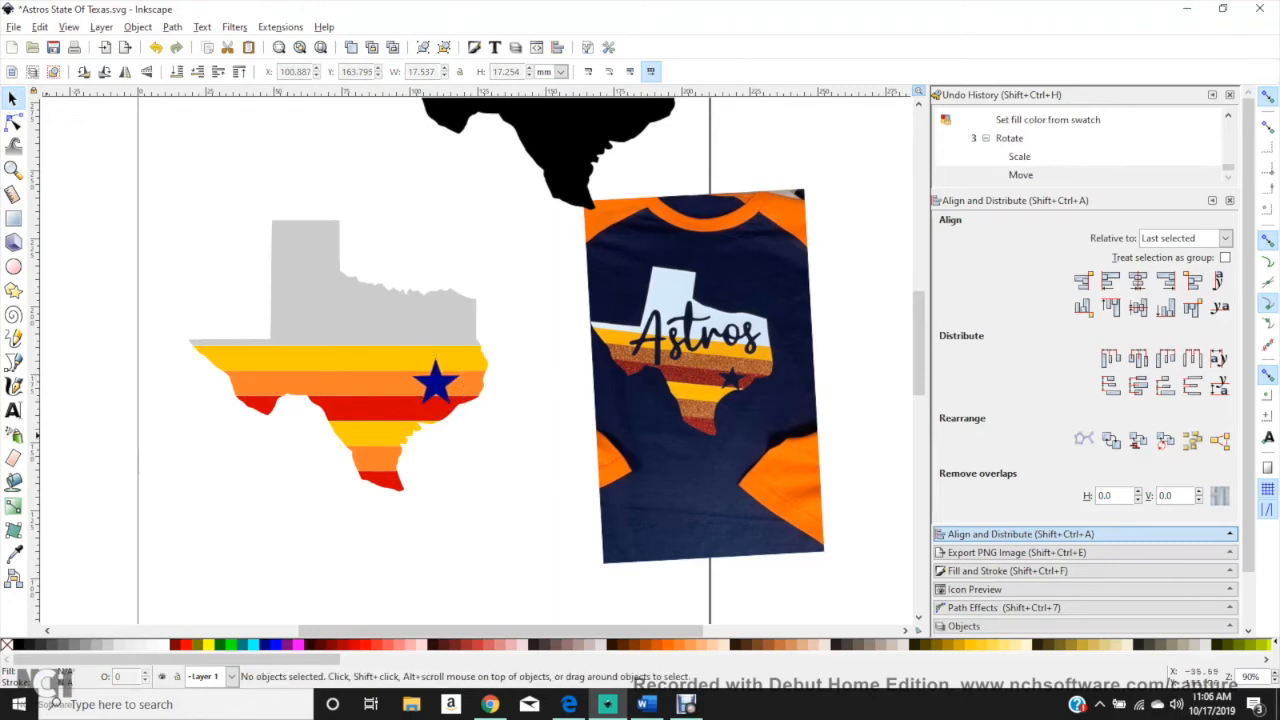
Step: Add the text "Astros" in the valentine vibes font at about 111.86 pt, southeast of the striped Texas
{"action": "left_click", "coordinate": [13, 410]}
{"action": "left_click", "coordinate": [258, 537]}
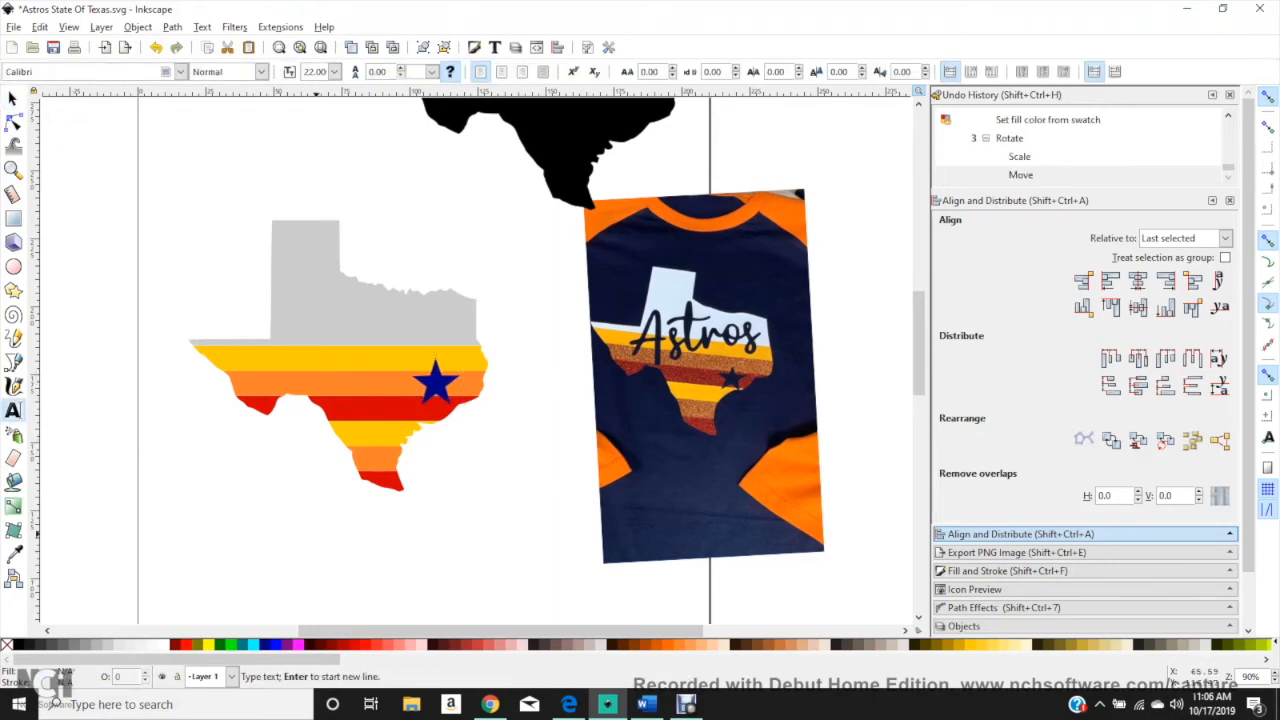
{"action": "type", "text": "As"}
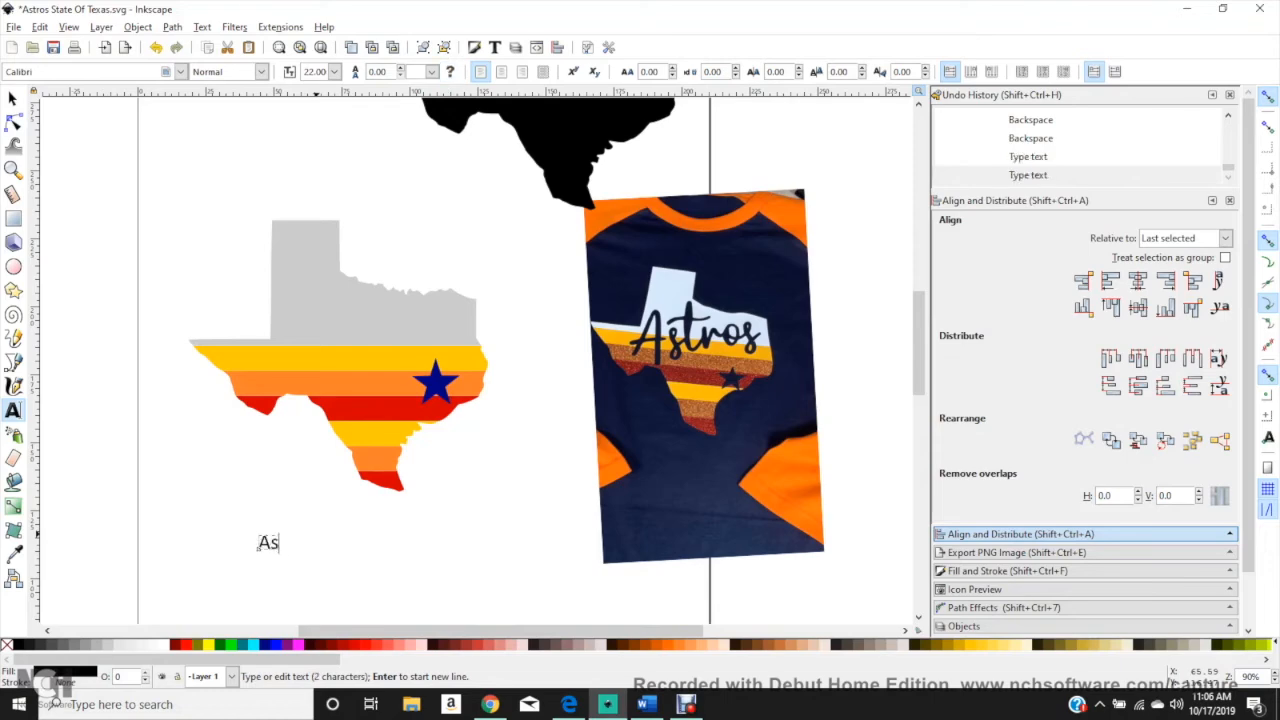
{"action": "type", "text": "tros"}
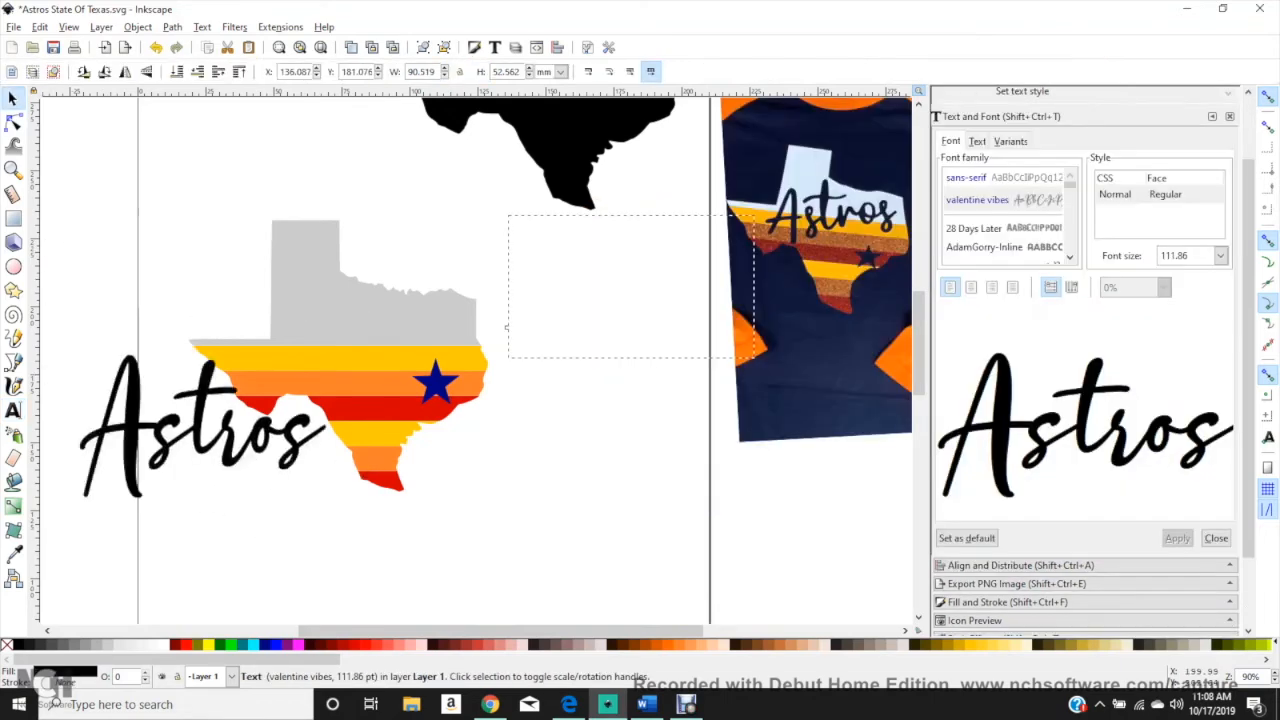
{"action": "left_click_drag", "start_coordinate": [214, 471], "coordinate": [583, 448]}
{"action": "left_click_drag", "start_coordinate": [506, 326], "coordinate": [479, 512]}
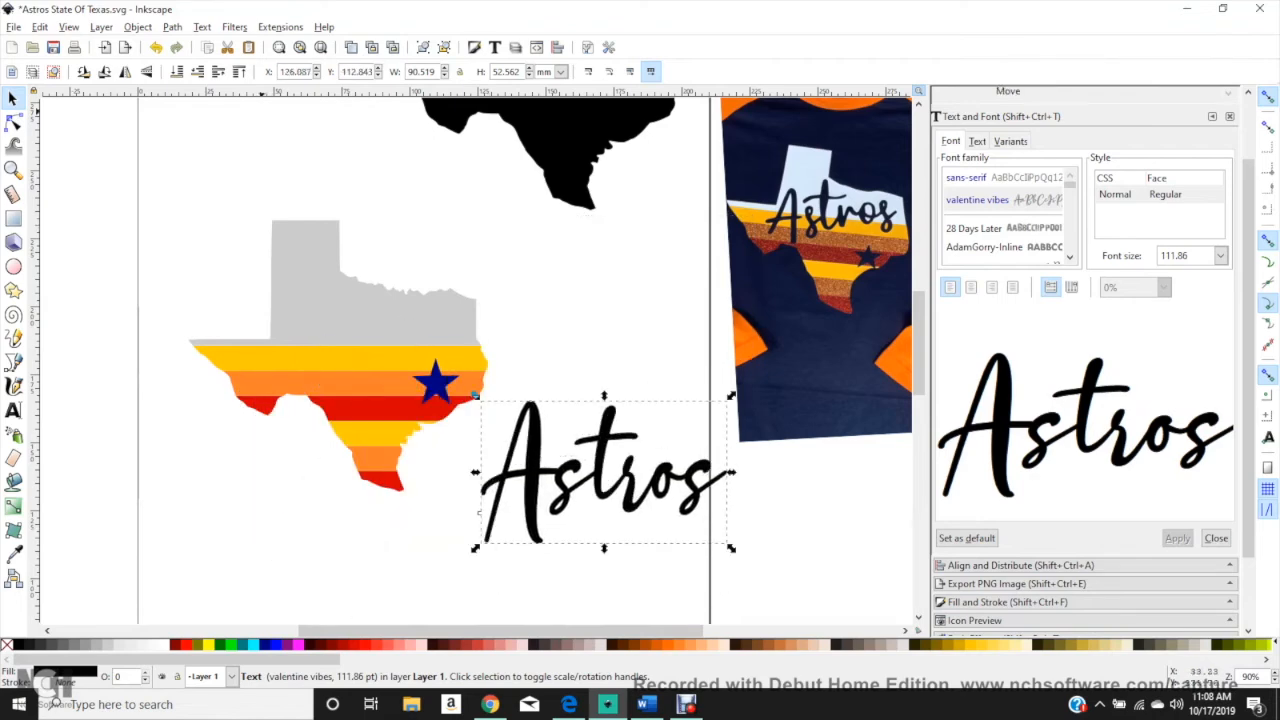
Step: Convert the Astros text to paths, ungroup the letters and unite them into one path
{"action": "left_click", "coordinate": [172, 27]}
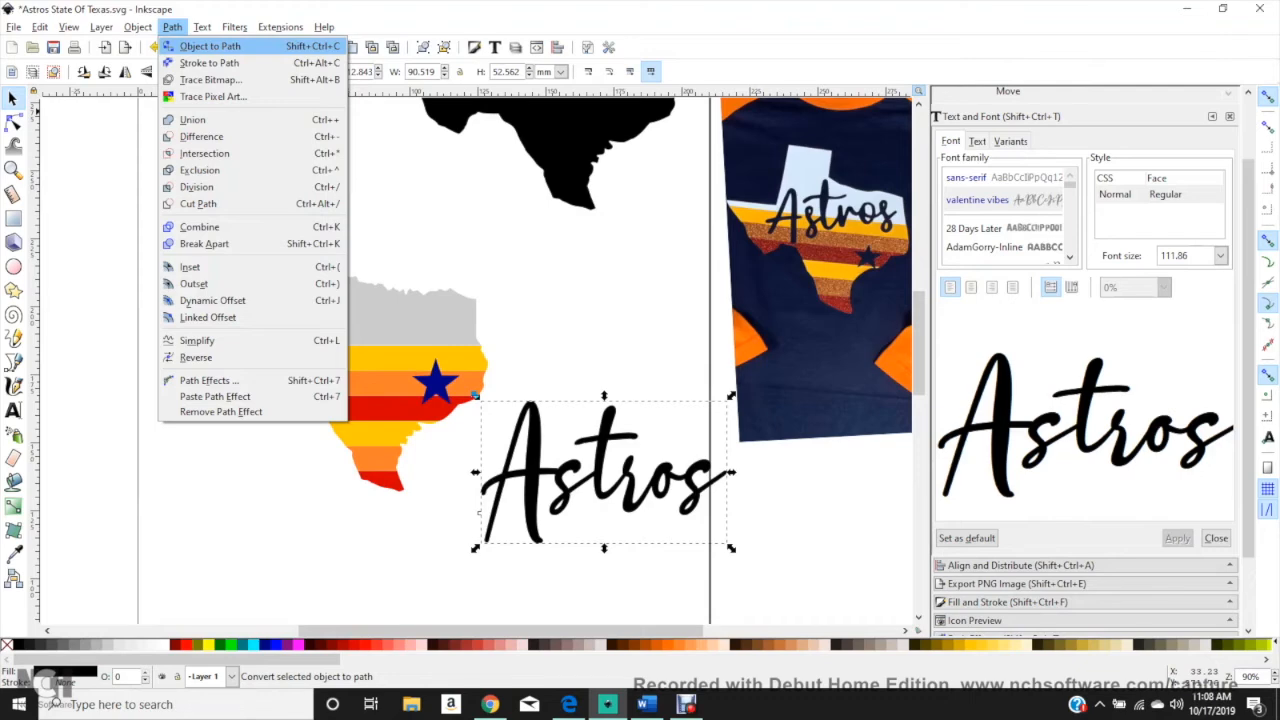
{"action": "left_click", "coordinate": [210, 46]}
{"action": "left_click", "coordinate": [138, 27]}
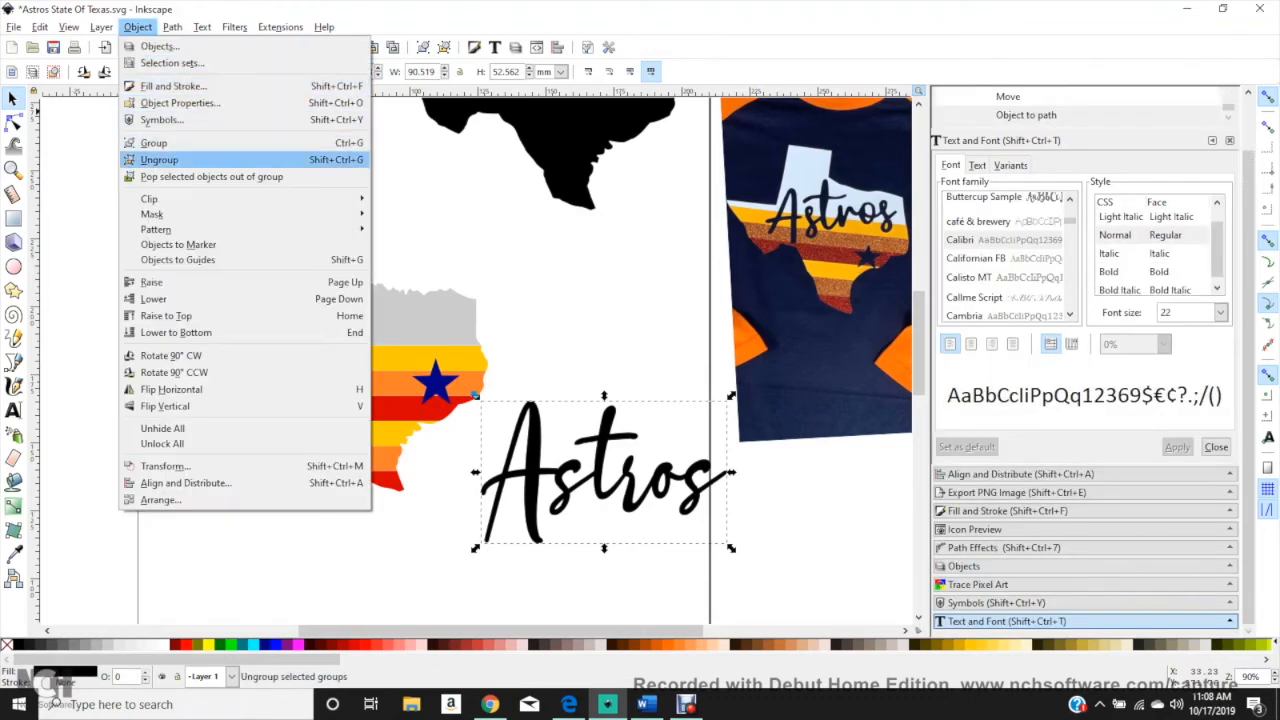
{"action": "left_click", "coordinate": [159, 159]}
{"action": "left_click", "coordinate": [172, 27]}
{"action": "left_click", "coordinate": [180, 119]}
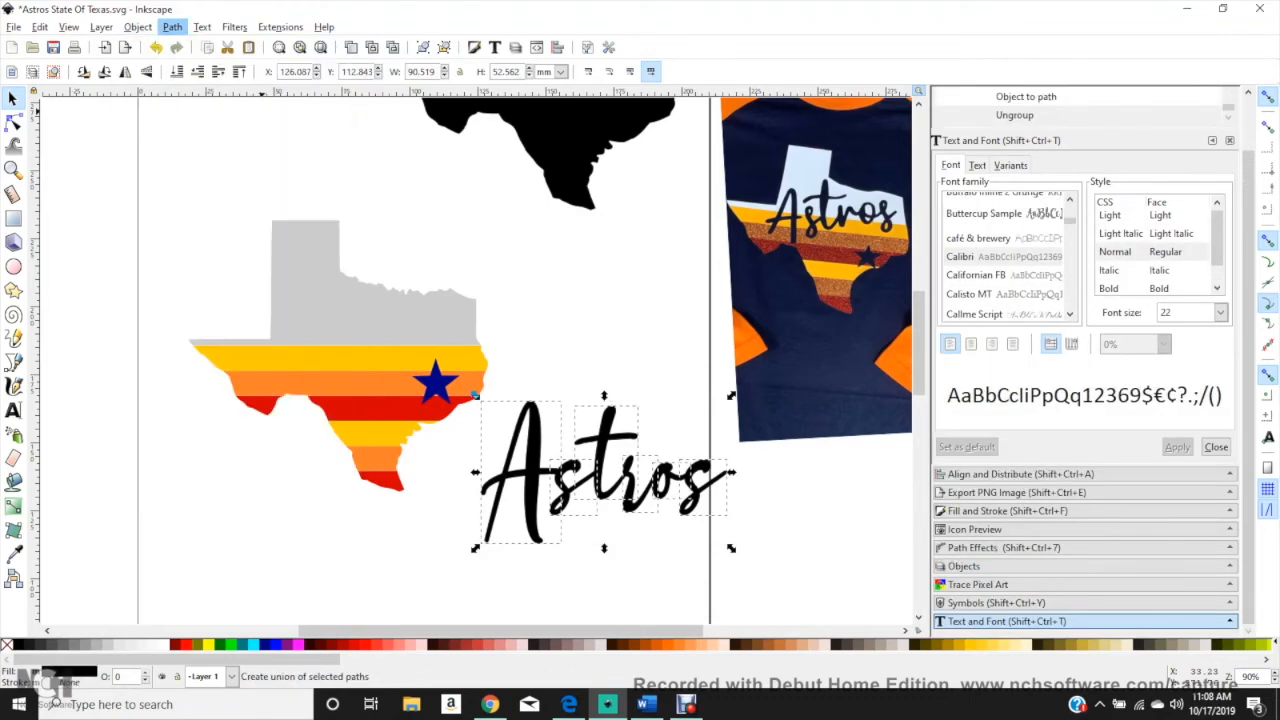
Step: Move the Astros lettering onto the striped Texas, filling it bright blue and shrinking it to about 63 × 41 mm
{"action": "left_click_drag", "start_coordinate": [630, 473], "coordinate": [436, 352]}
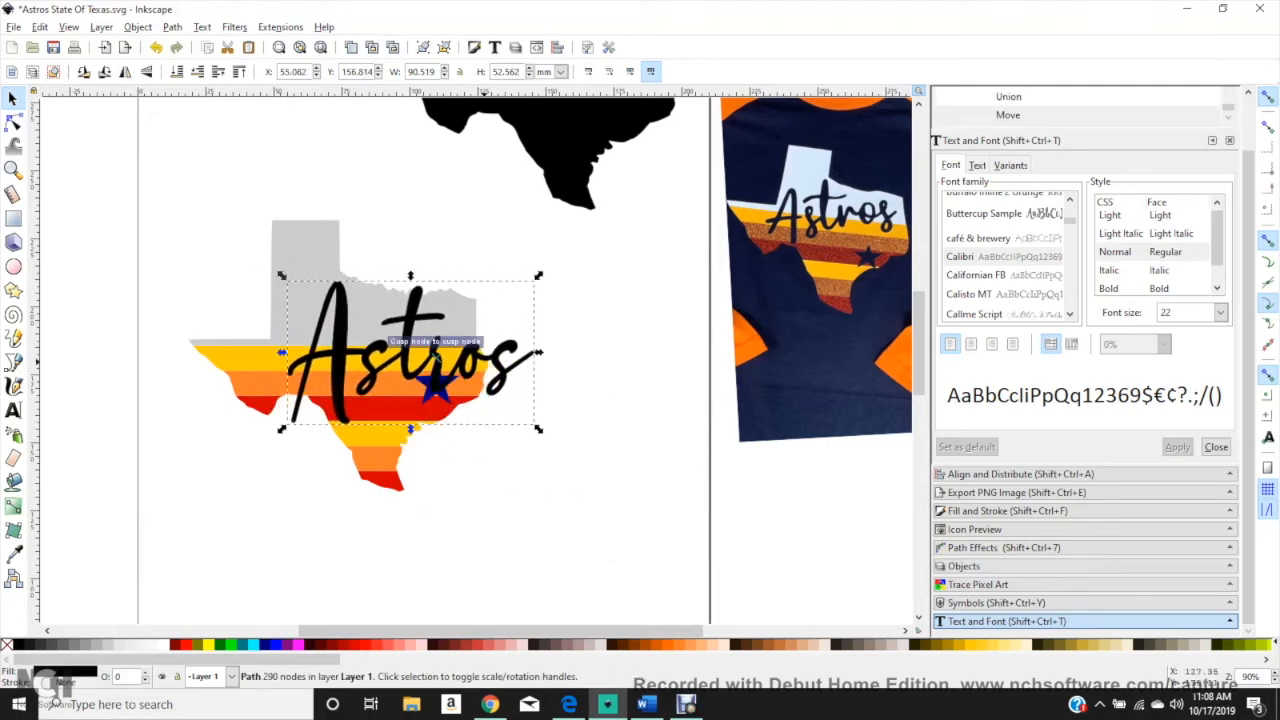
{"action": "left_click", "coordinate": [316, 644]}
{"action": "left_click_drag", "start_coordinate": [538, 428], "coordinate": [463, 397]}
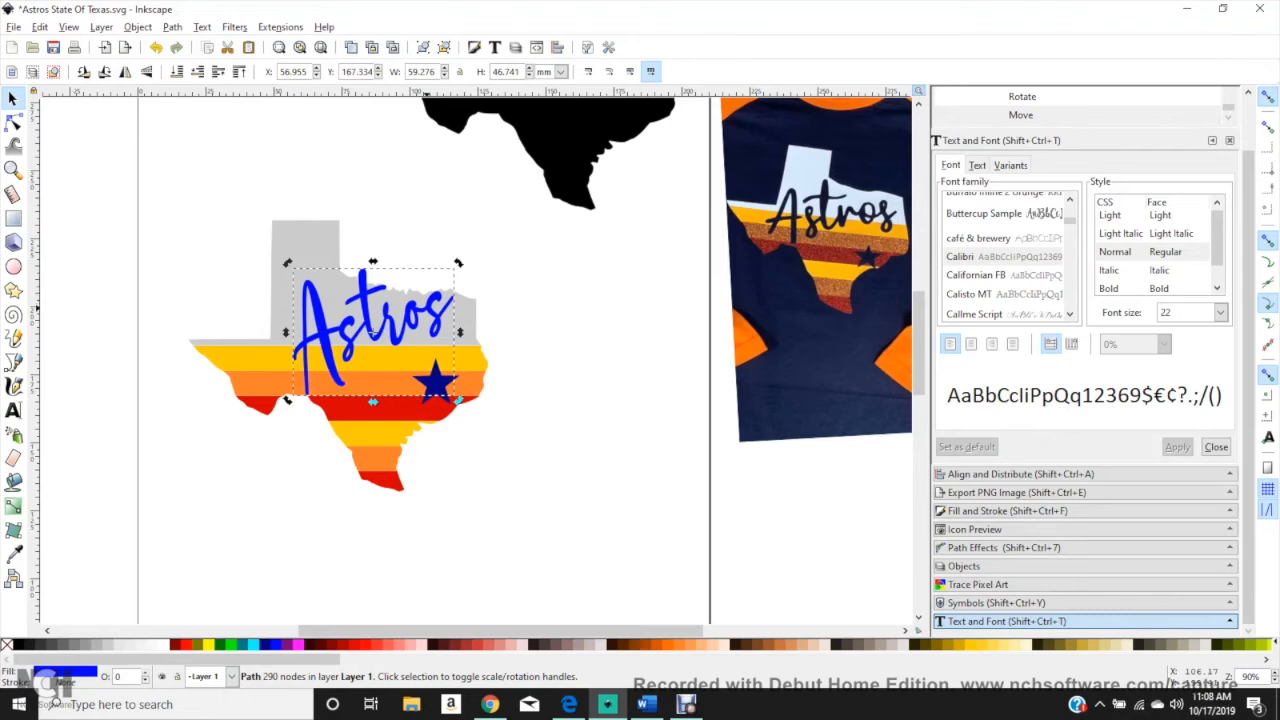
Step: Tilt the Astros lettering upward, resize it to about 59 × 38 mm and place it on Texas at about X 51.3 mm, Y 171.7 mm
{"action": "left_click_drag", "start_coordinate": [425, 276], "coordinate": [619, 458]}
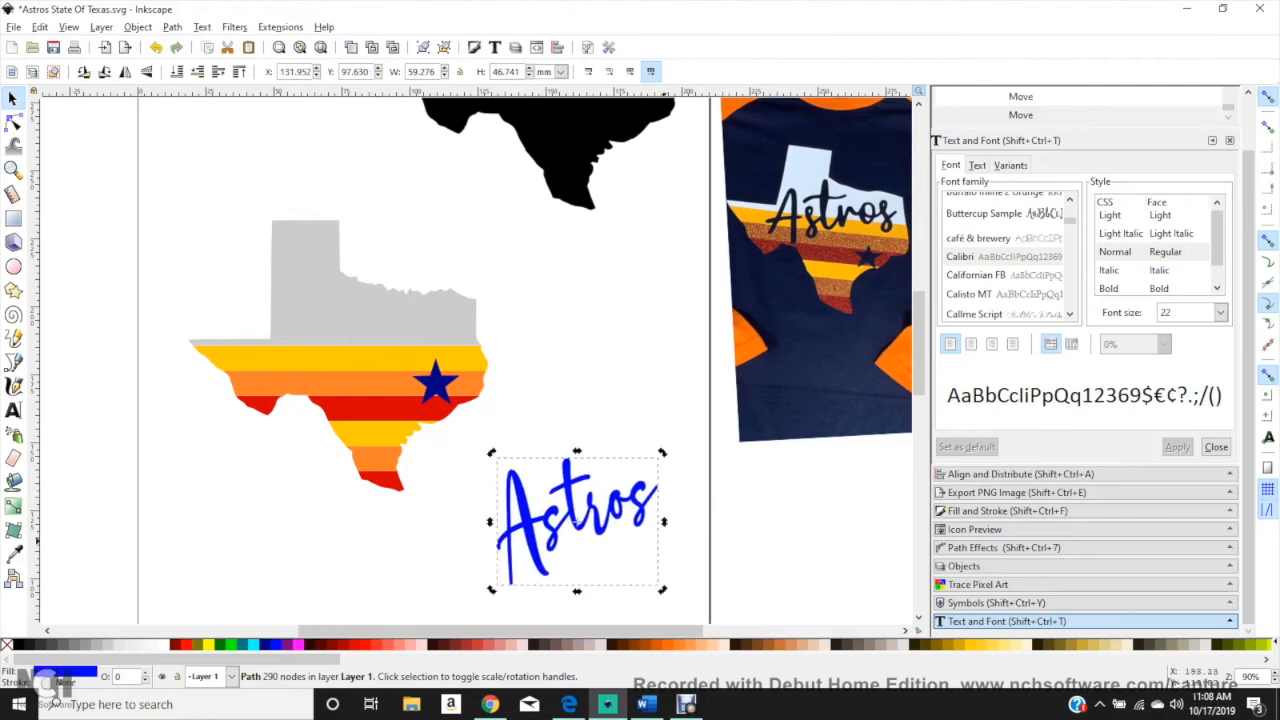
{"action": "left_click_drag", "start_coordinate": [662, 590], "coordinate": [634, 555]}
{"action": "left_click_drag", "start_coordinate": [555, 475], "coordinate": [346, 290]}
{"action": "left_click_drag", "start_coordinate": [410, 326], "coordinate": [580, 500]}
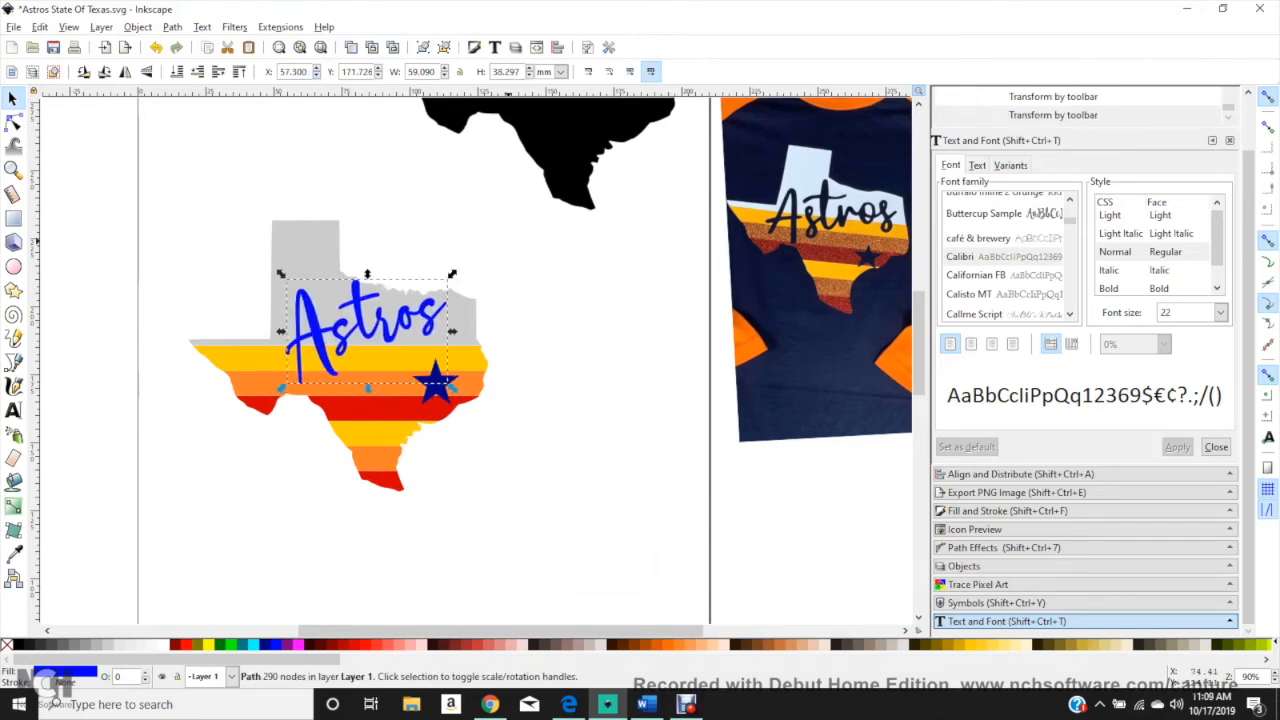
{"action": "key", "text": "Left"}
{"action": "key", "text": "Left"}
{"action": "key", "text": "Left"}
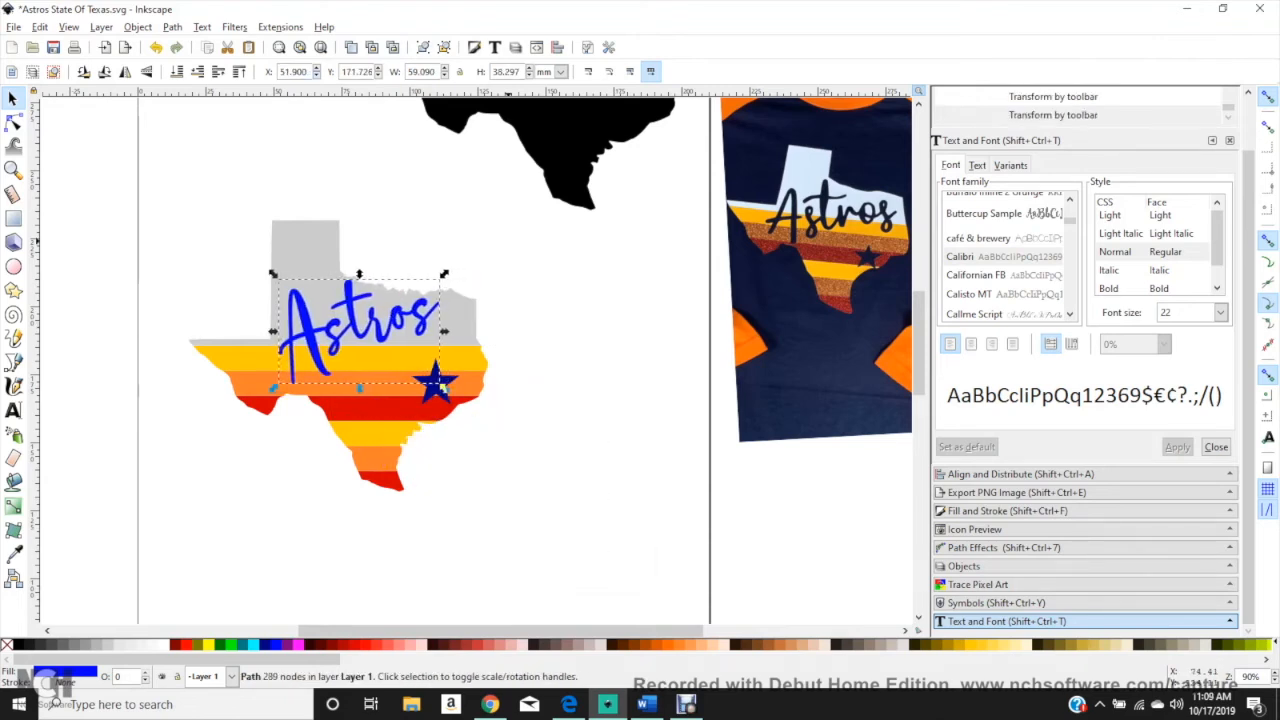
{"action": "key", "text": "Escape"}
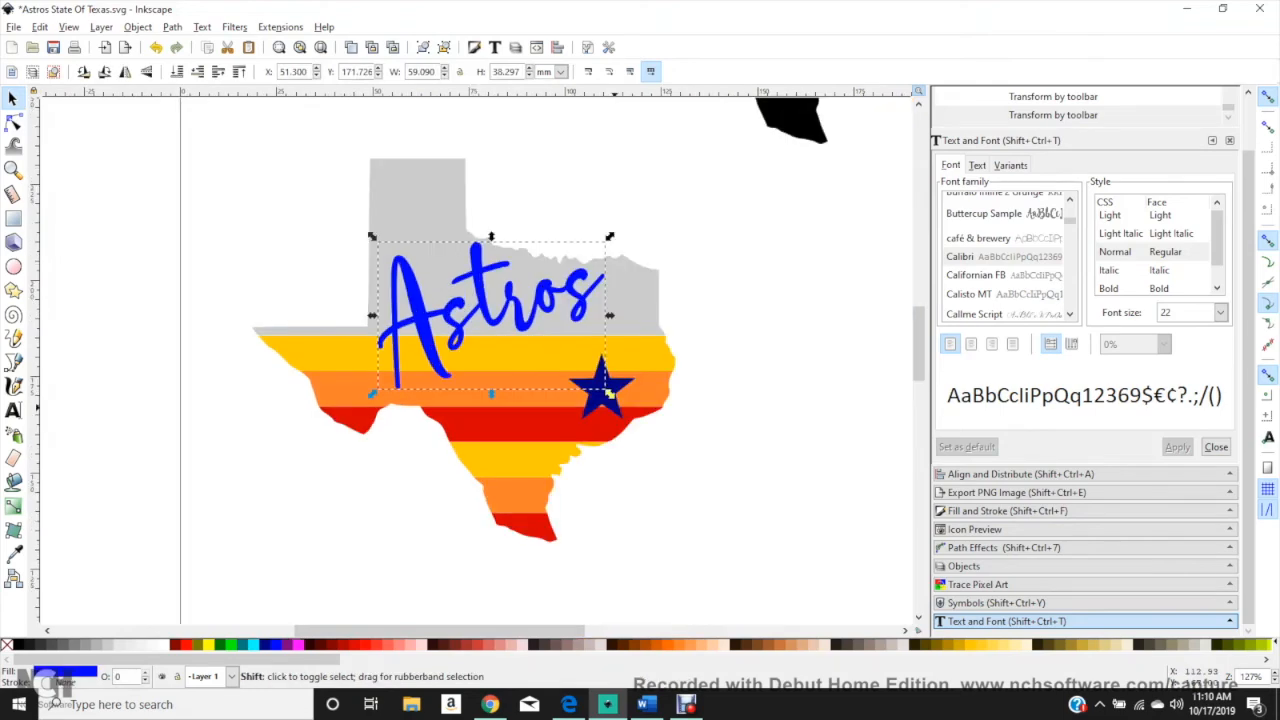
Step: Unite the navy star and the Astros lettering into a single path
{"action": "left_click", "coordinate": [608, 394], "text": "shift"}
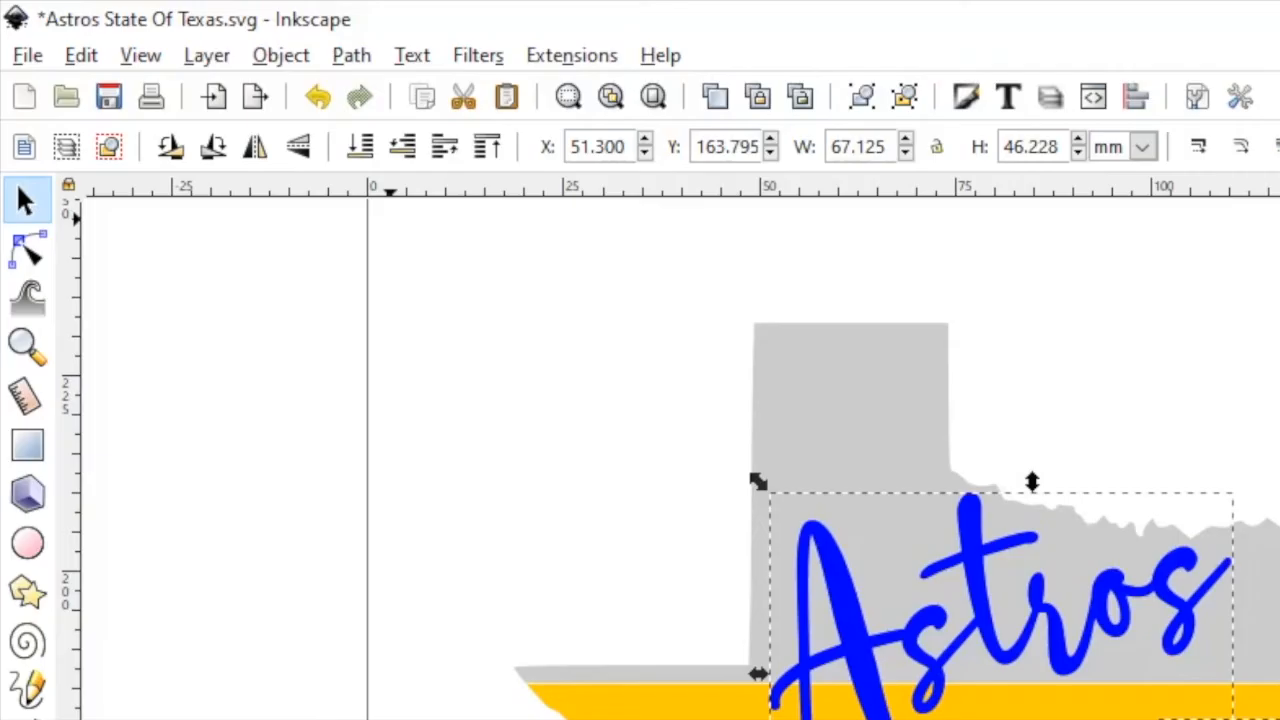
{"action": "left_click", "coordinate": [172, 27]}
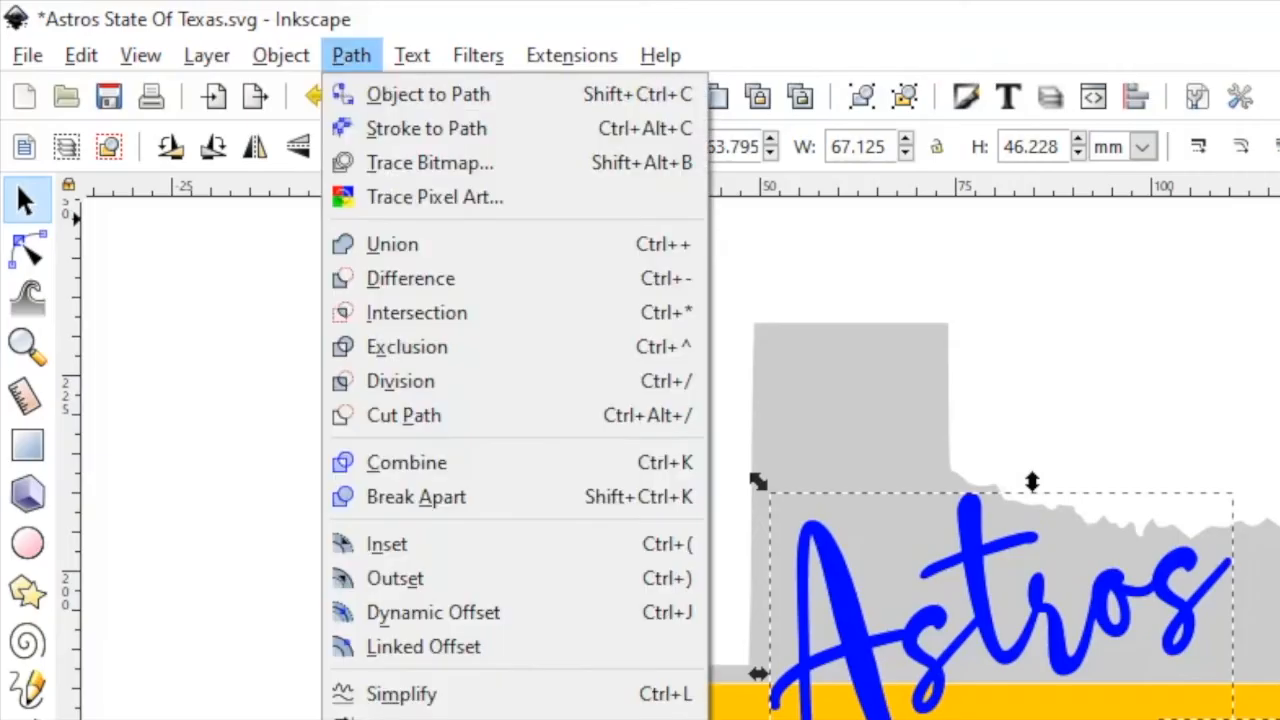
{"action": "left_click", "coordinate": [190, 120]}
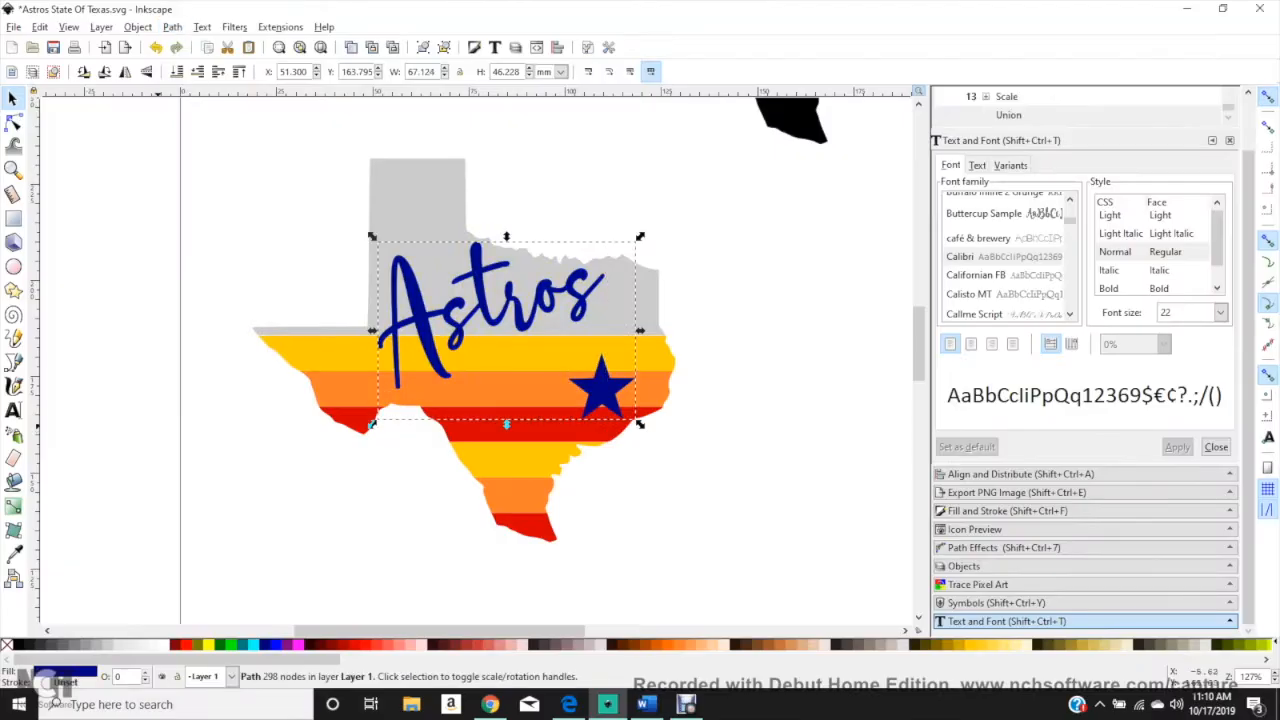
Step: Test-move the merged lettering and star as one object and undo the move
{"action": "key", "text": "Escape"}
{"action": "mouse_move", "coordinate": [414, 335]}
{"action": "left_mouse_down"}
{"action": "mouse_move", "coordinate": [64, 396]}
{"action": "mouse_move", "coordinate": [420, 342]}
{"action": "left_mouse_up"}
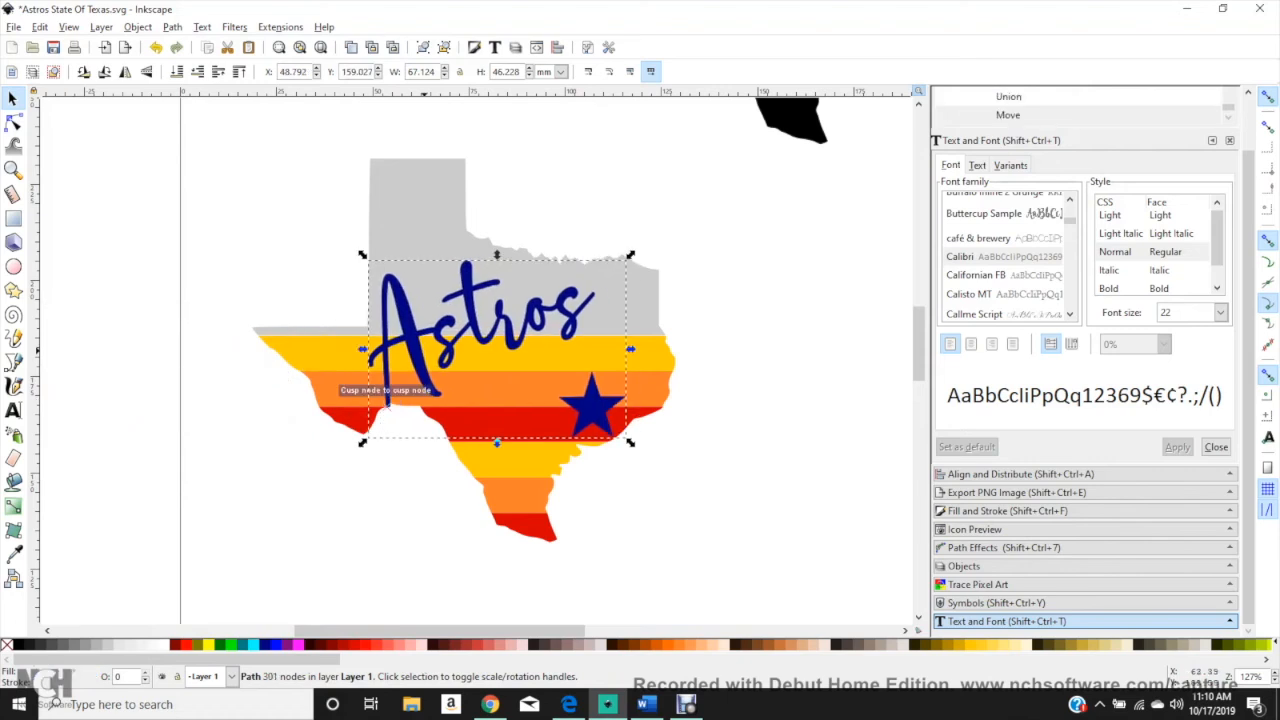
{"action": "key", "text": "ctrl+z"}
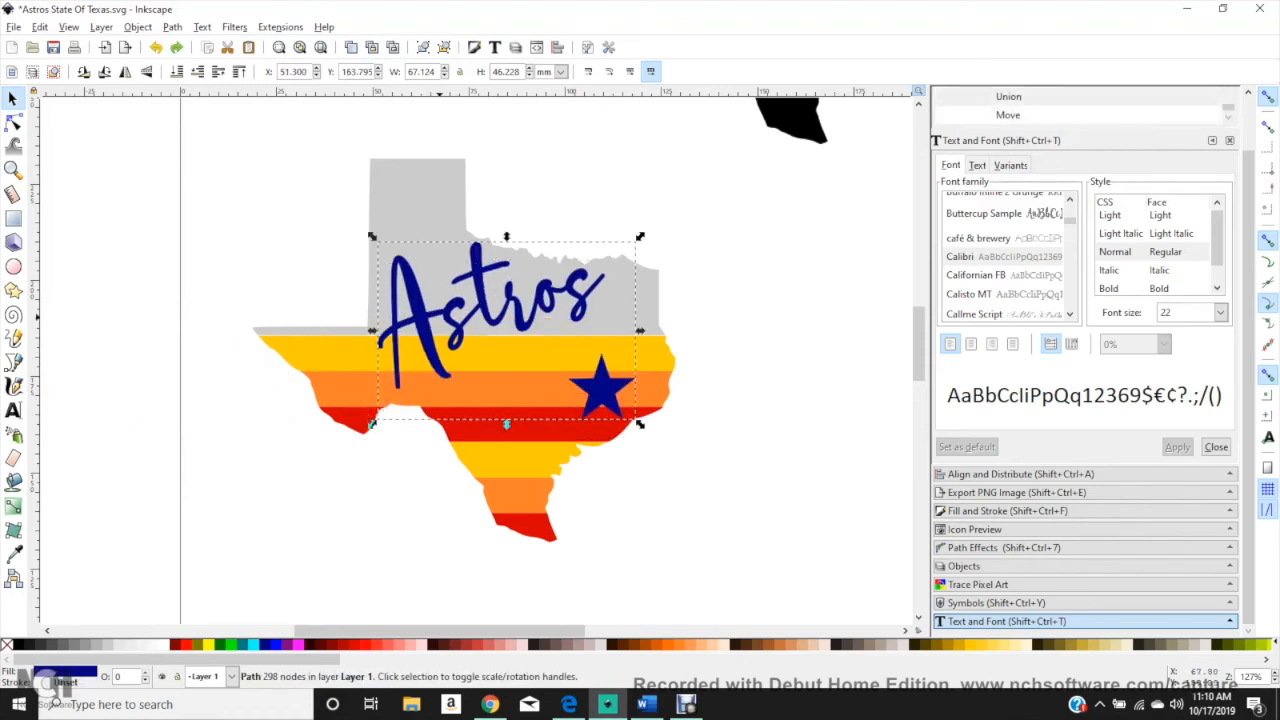
{"action": "key", "text": "Escape"}
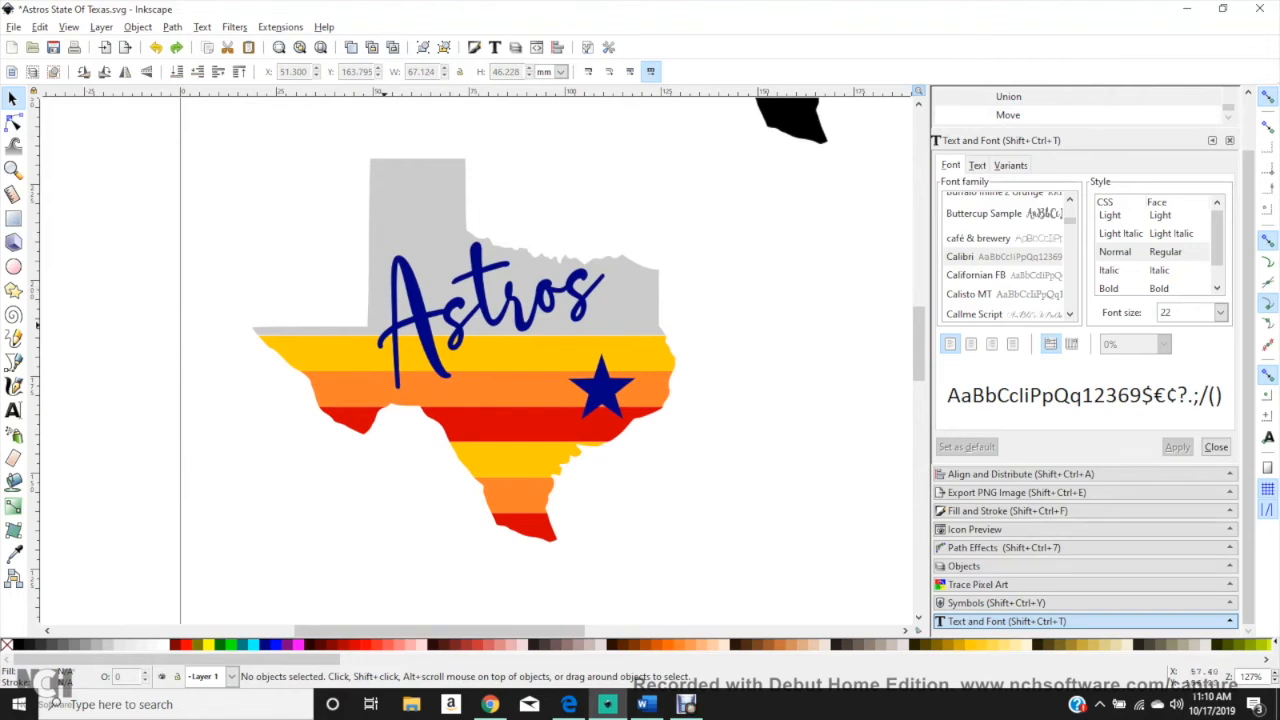
Step: Duplicate the grey upper piece of Texas and raise the merged lettering and star to the top
{"action": "left_click", "coordinate": [453, 336]}
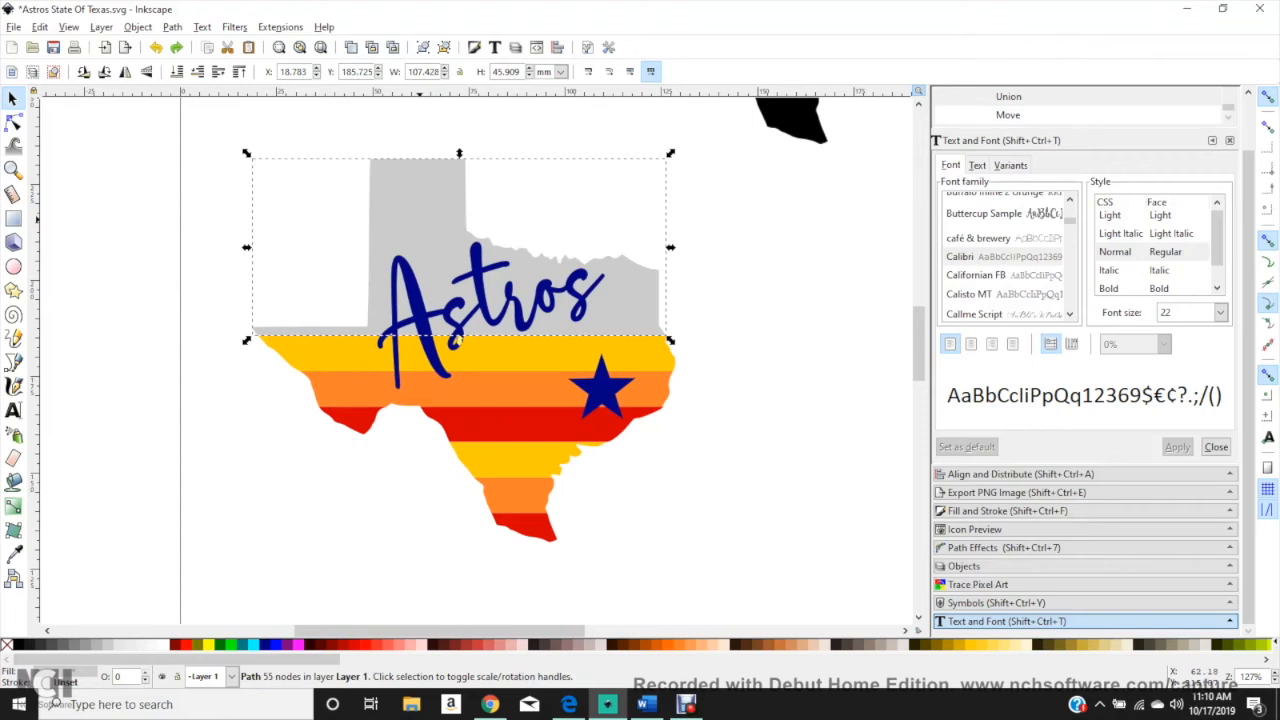
{"action": "right_click", "coordinate": [416, 217]}
{"action": "left_click", "coordinate": [457, 326]}
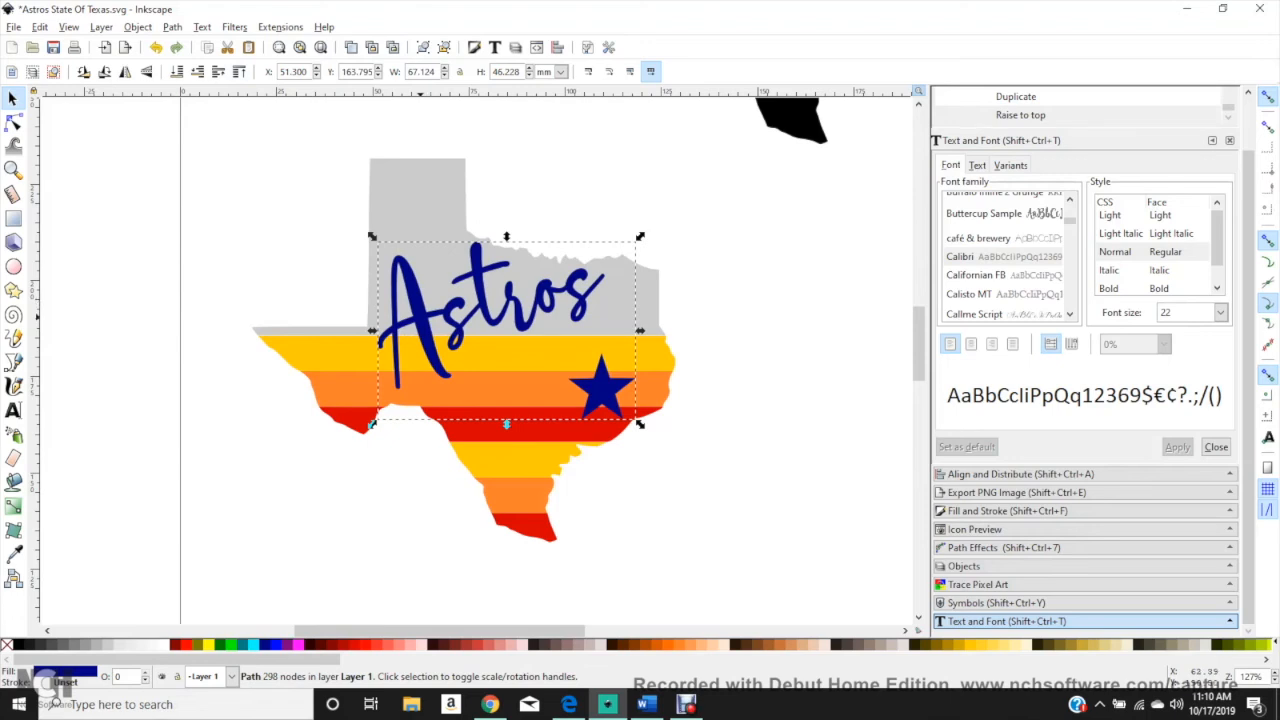
Step: Duplicate the merged lettering and star and subtract the copy from the grey upper piece with Difference
{"action": "right_click", "coordinate": [418, 318]}
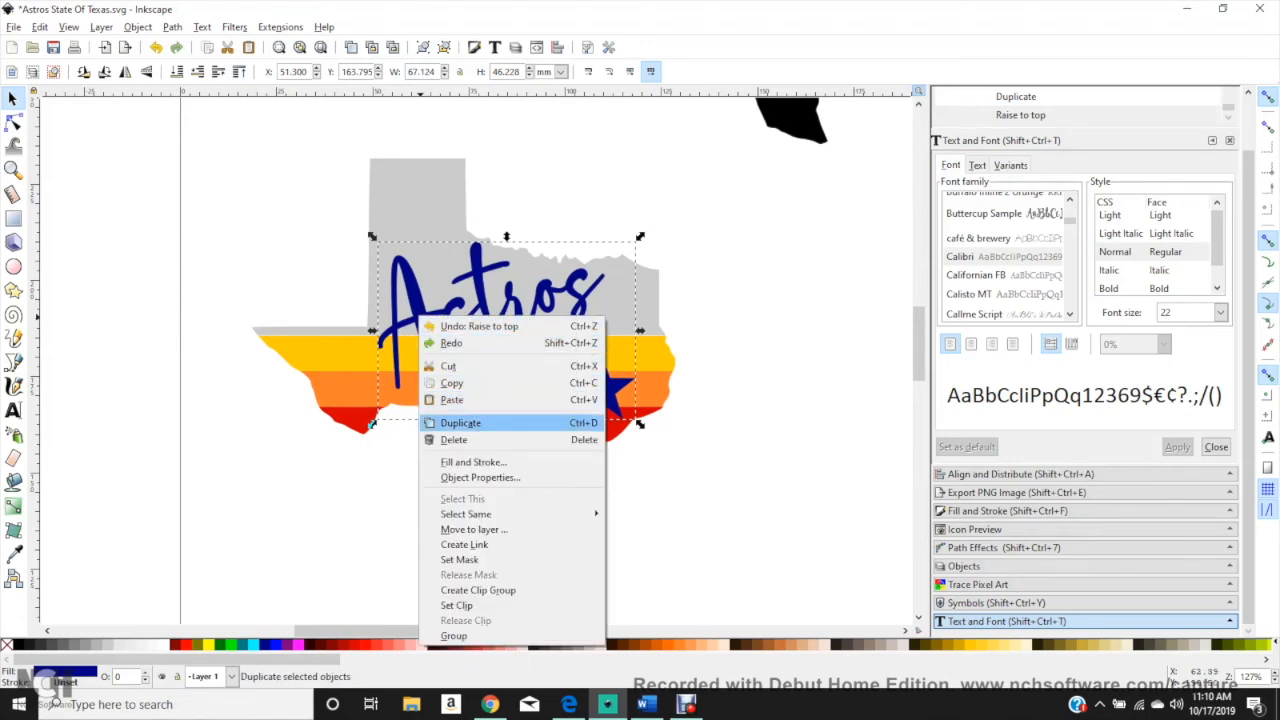
{"action": "left_click", "coordinate": [460, 423]}
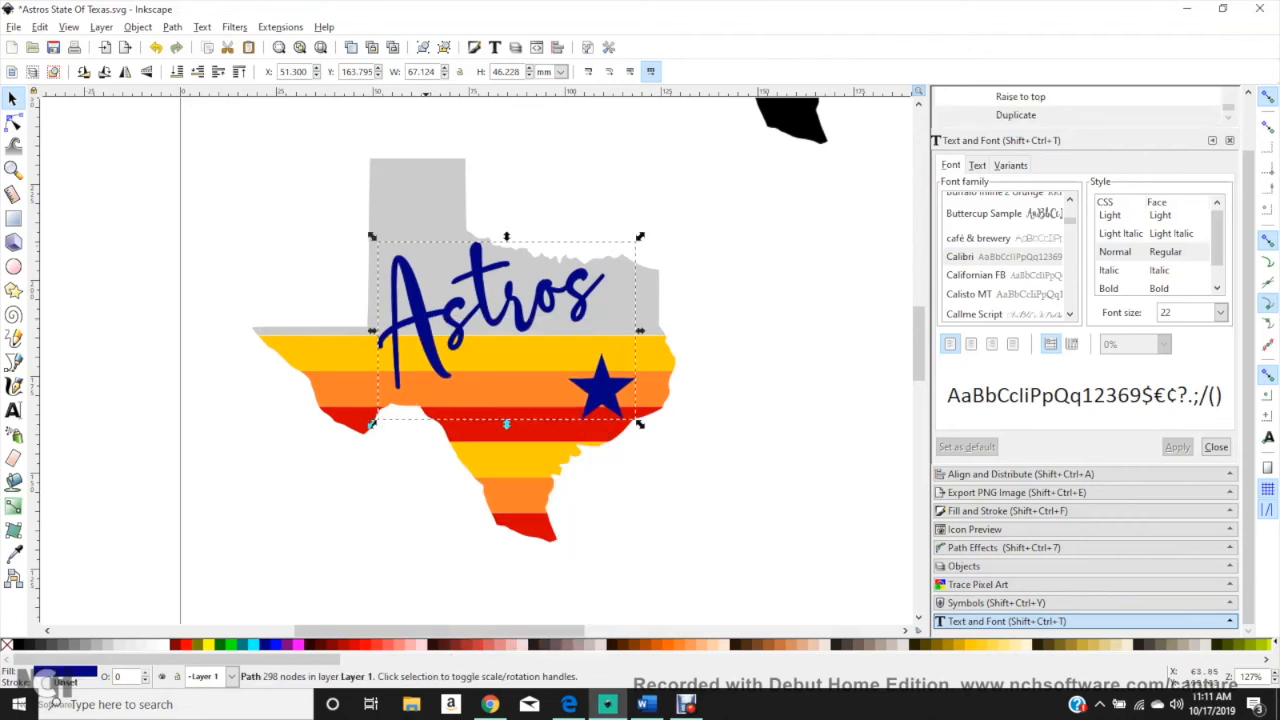
{"action": "key", "text": "shift"}
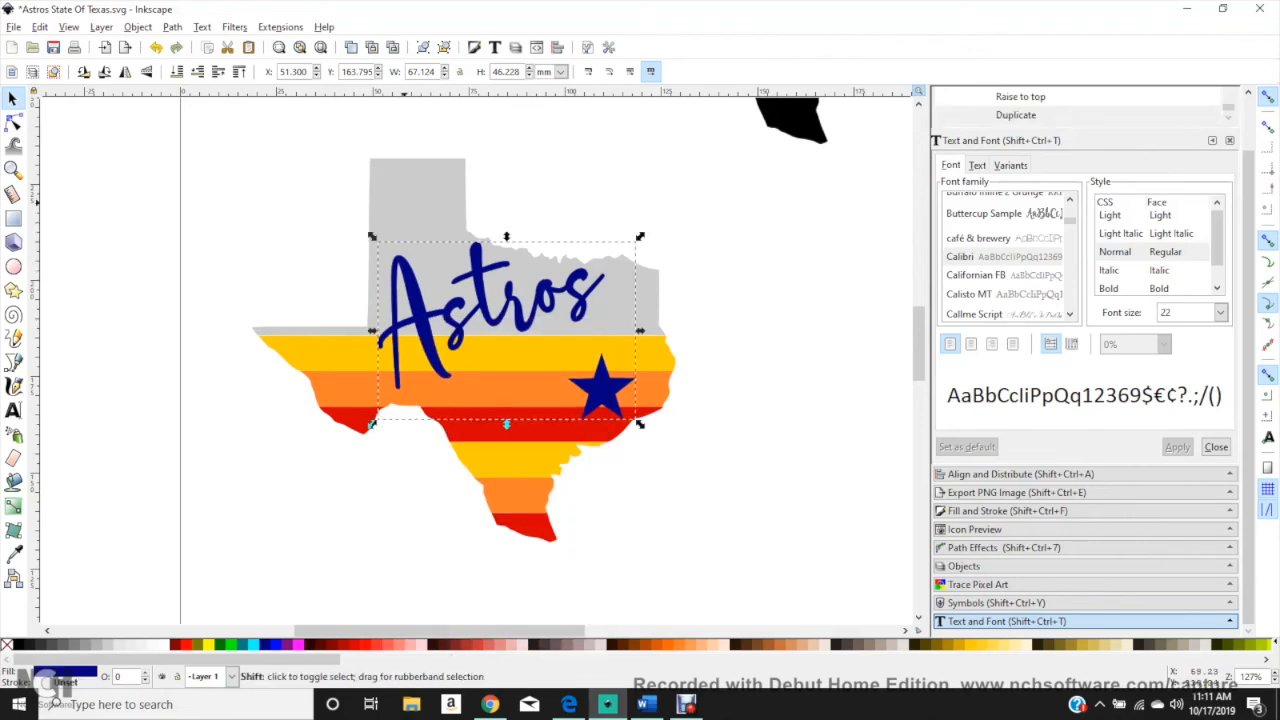
{"action": "left_click", "coordinate": [408, 195], "text": "shift"}
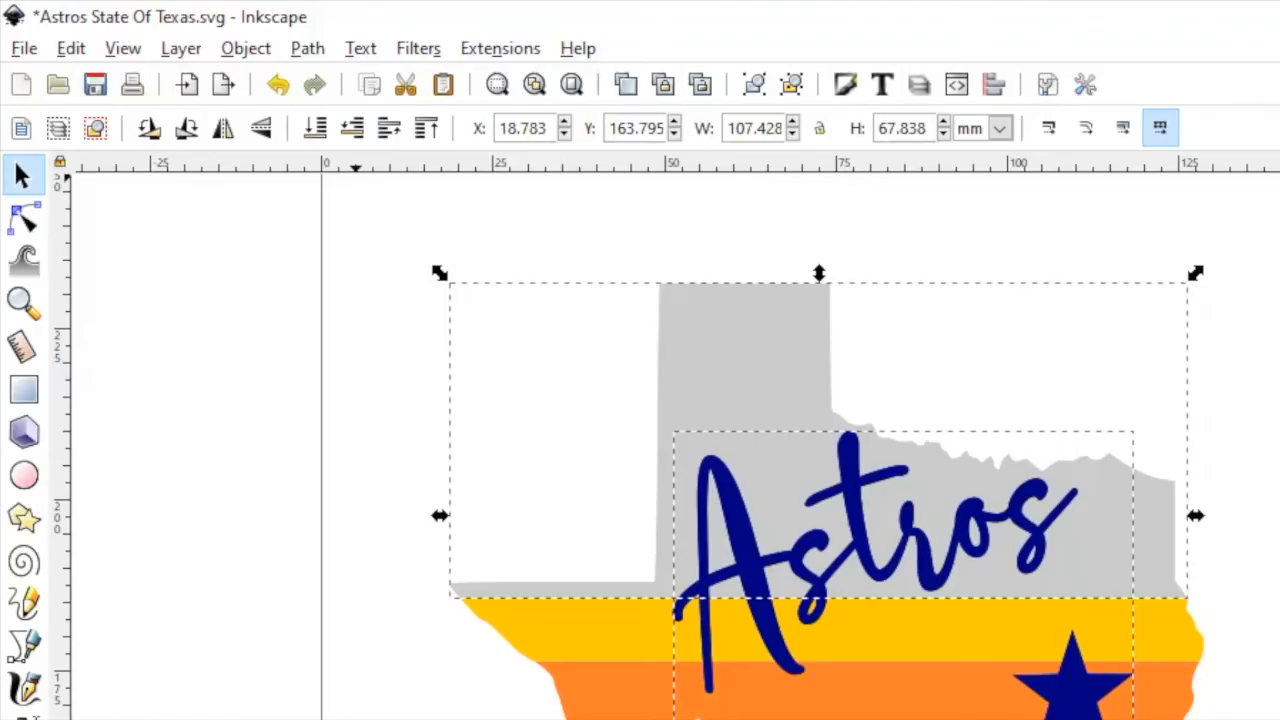
{"action": "left_click", "coordinate": [172, 27]}
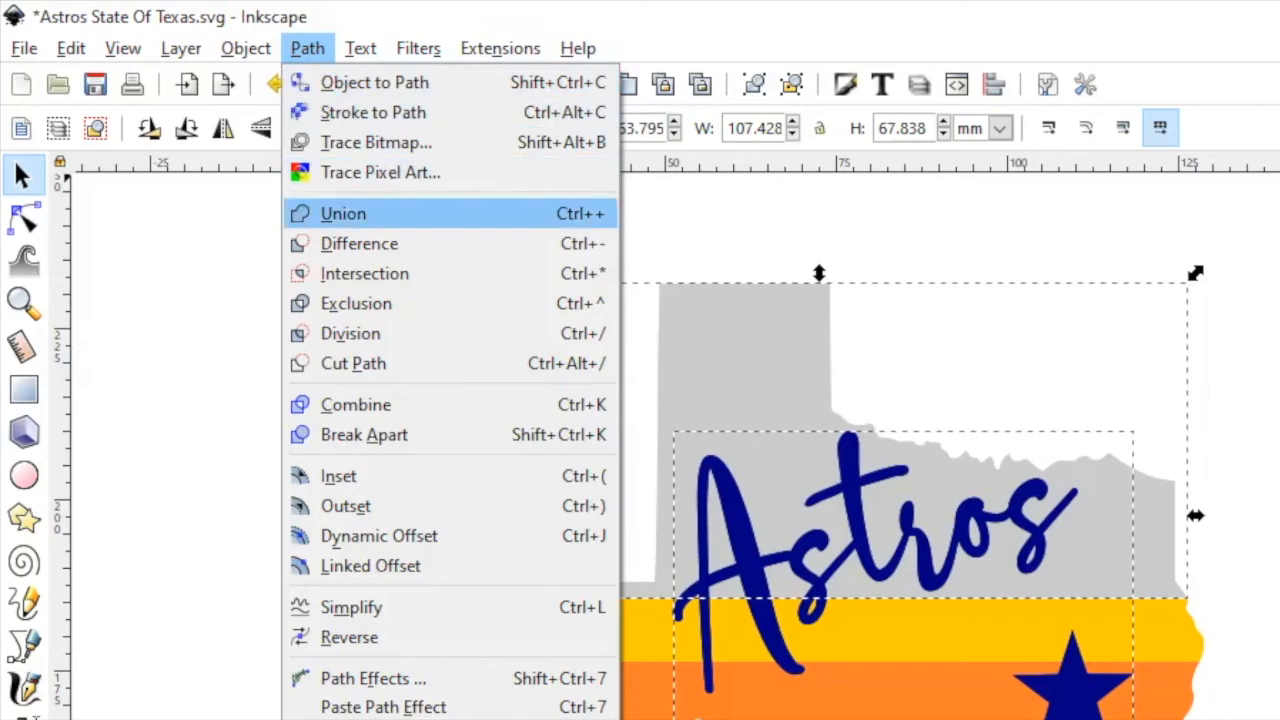
{"action": "left_click", "coordinate": [359, 243]}
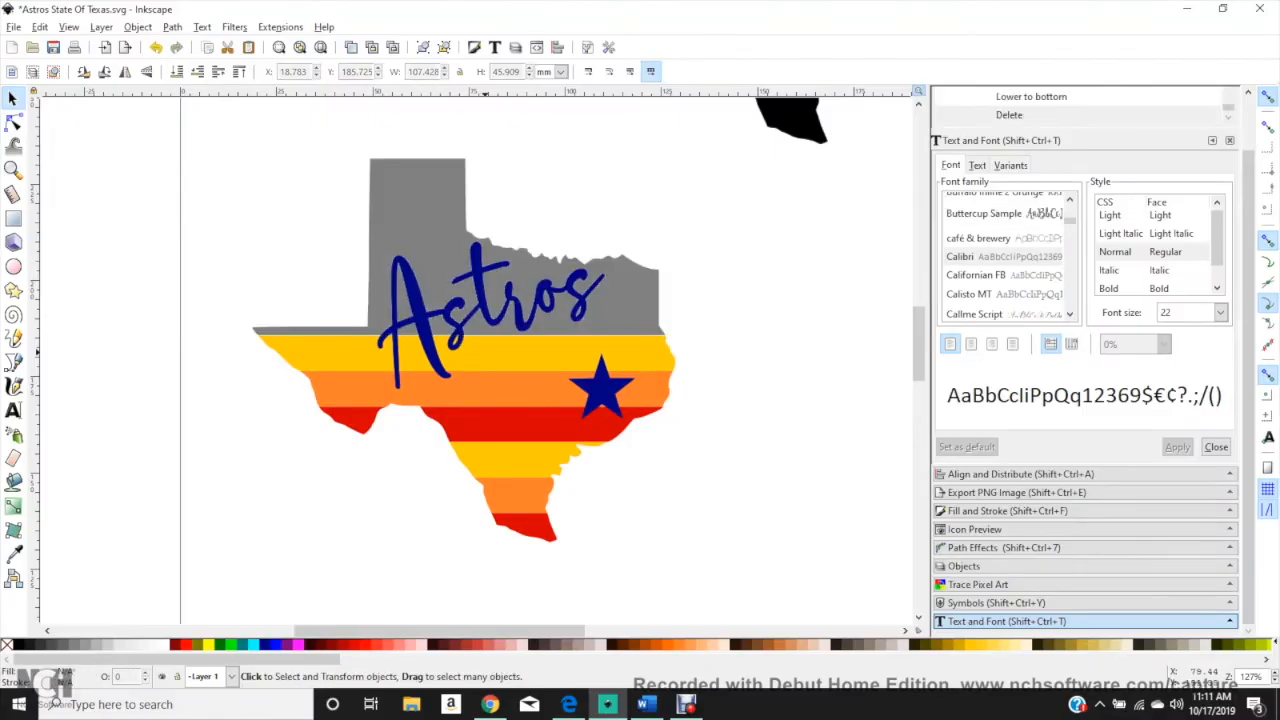
Step: Duplicate the merged Astros lettering and star and subtract the copy from the yellow striped layer with Difference
{"action": "left_click", "coordinate": [466, 333]}
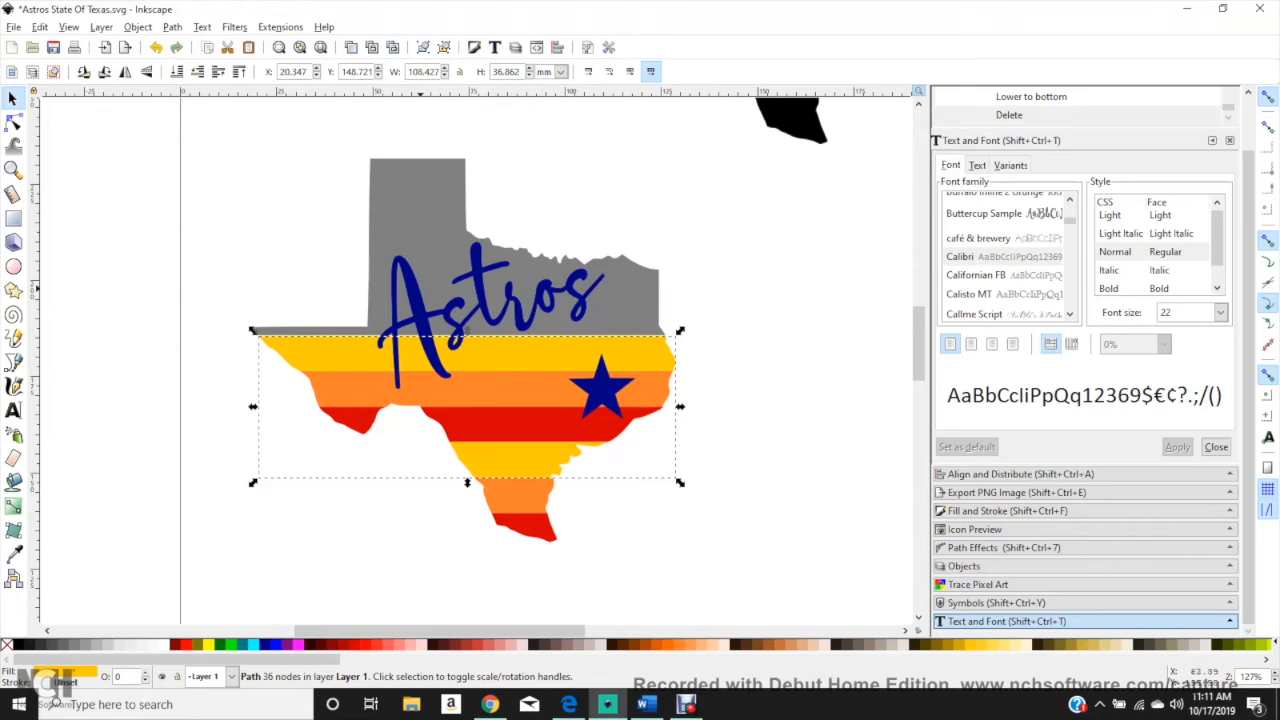
{"action": "right_click", "coordinate": [411, 289]}
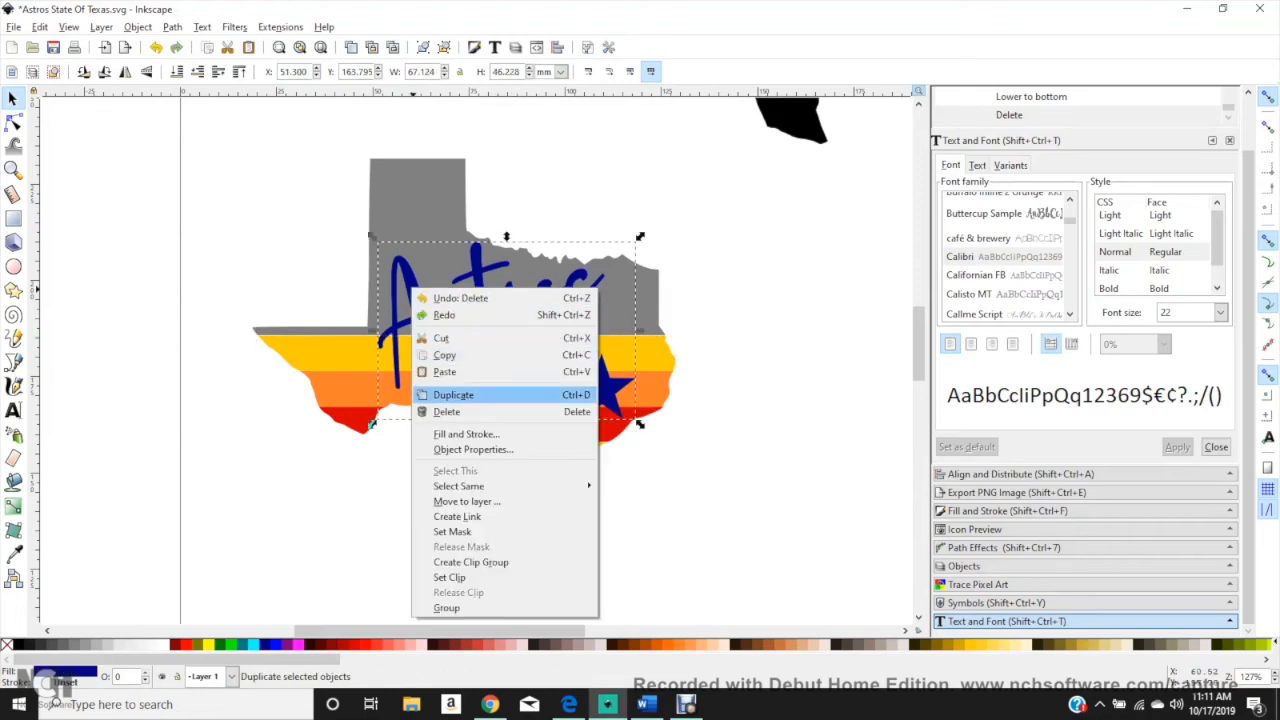
{"action": "left_click", "coordinate": [453, 395]}
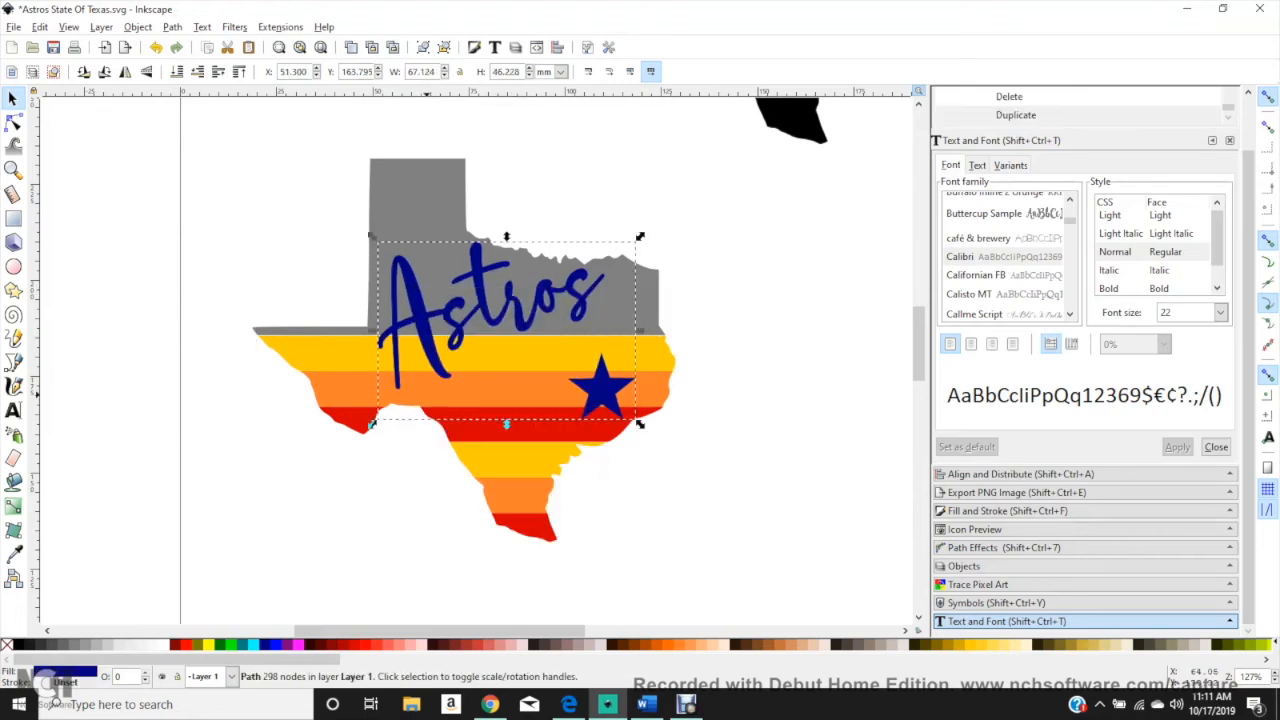
{"action": "key", "text": "shift"}
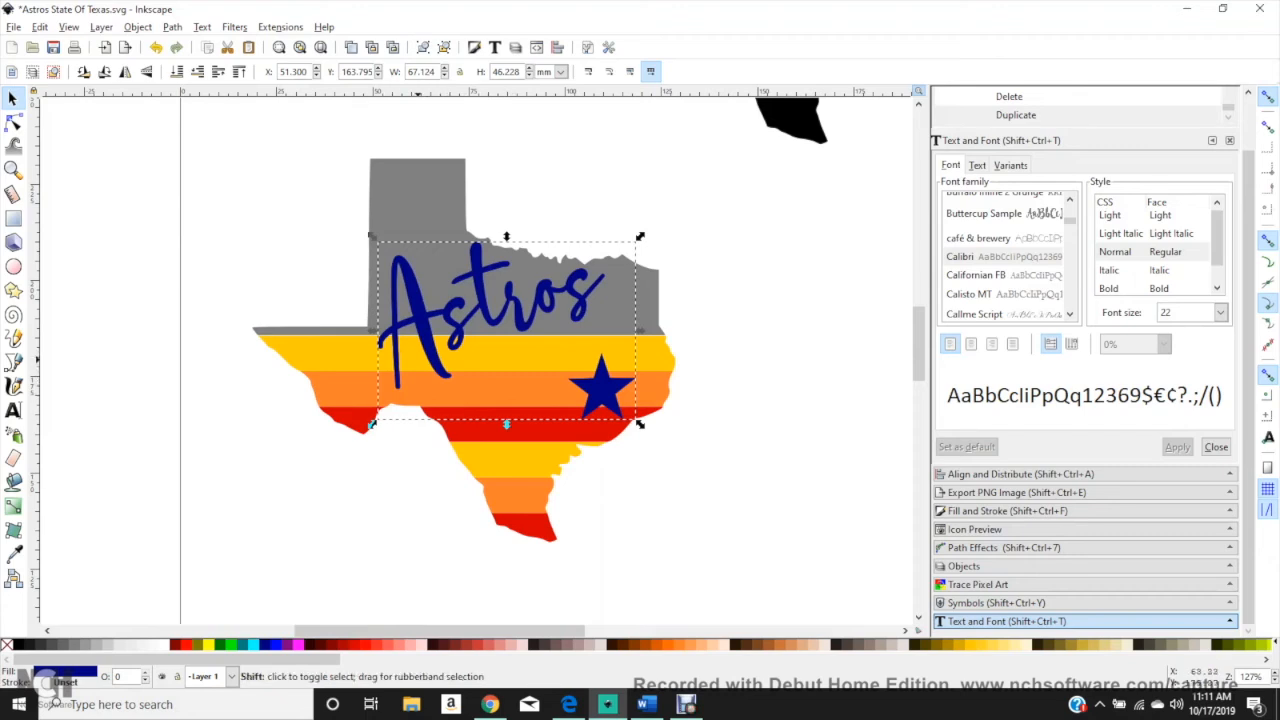
{"action": "left_click", "coordinate": [371, 424], "text": "shift"}
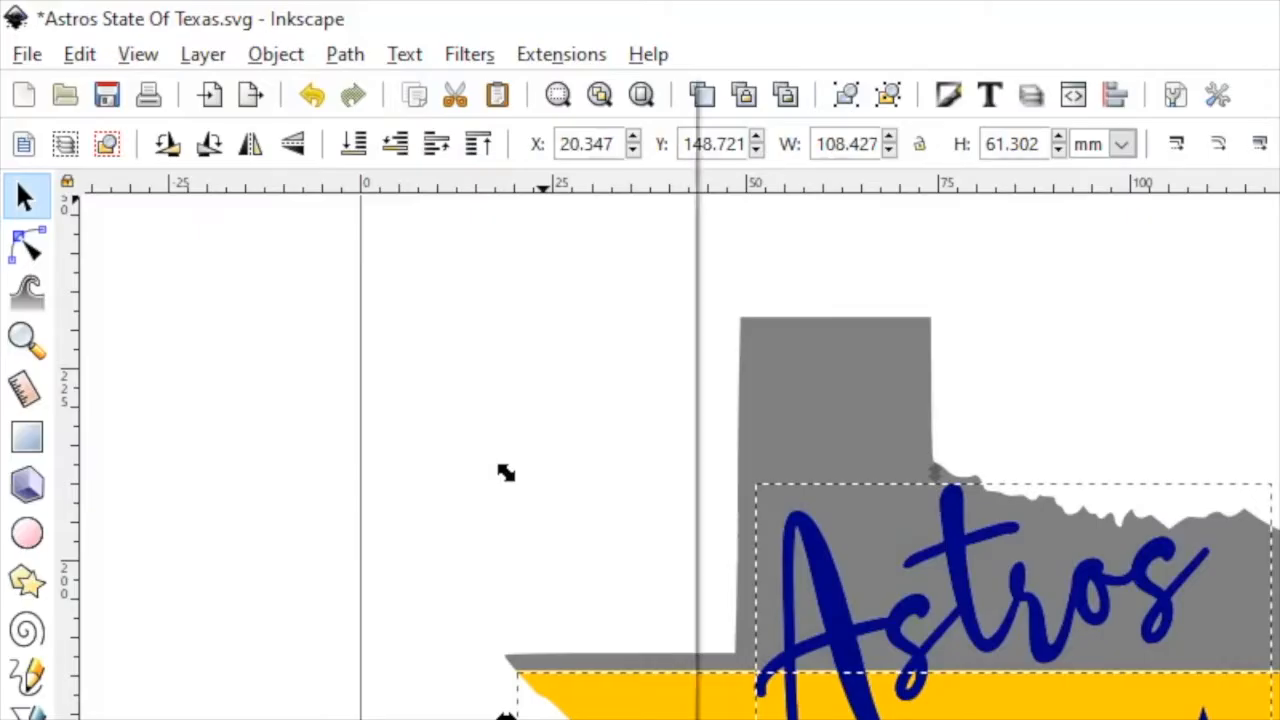
{"action": "left_click", "coordinate": [172, 27]}
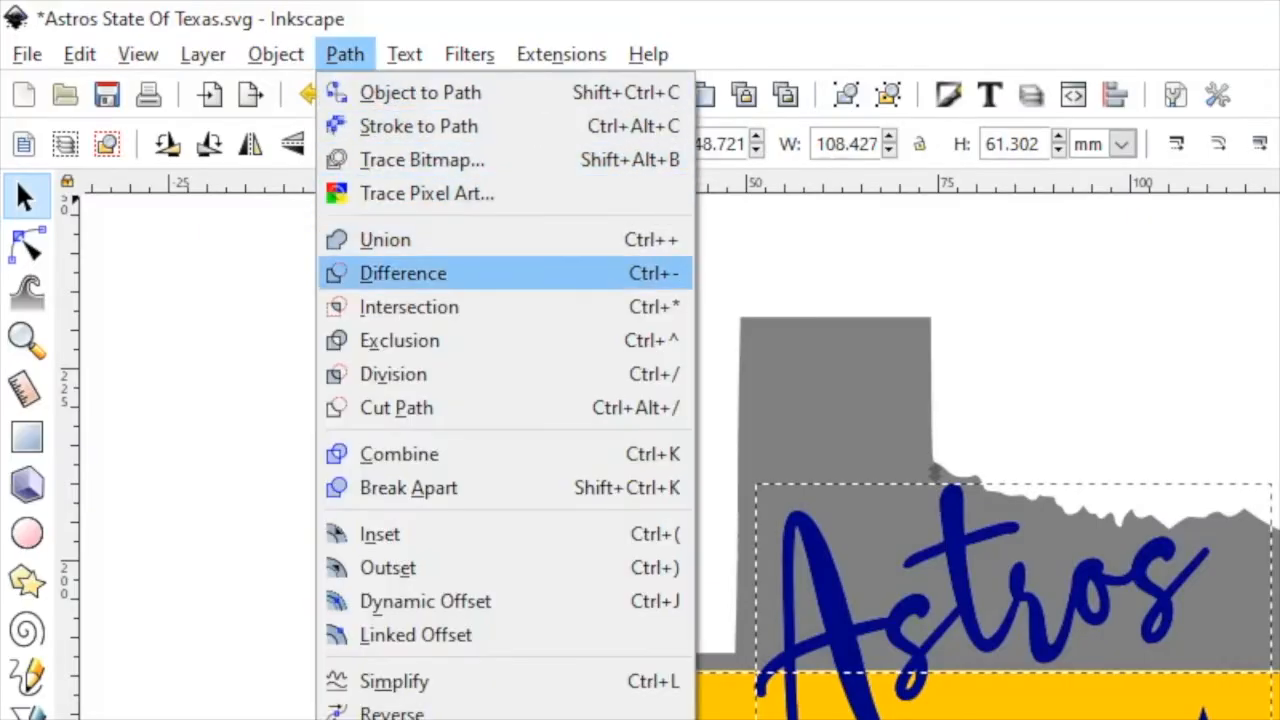
{"action": "left_click", "coordinate": [403, 273]}
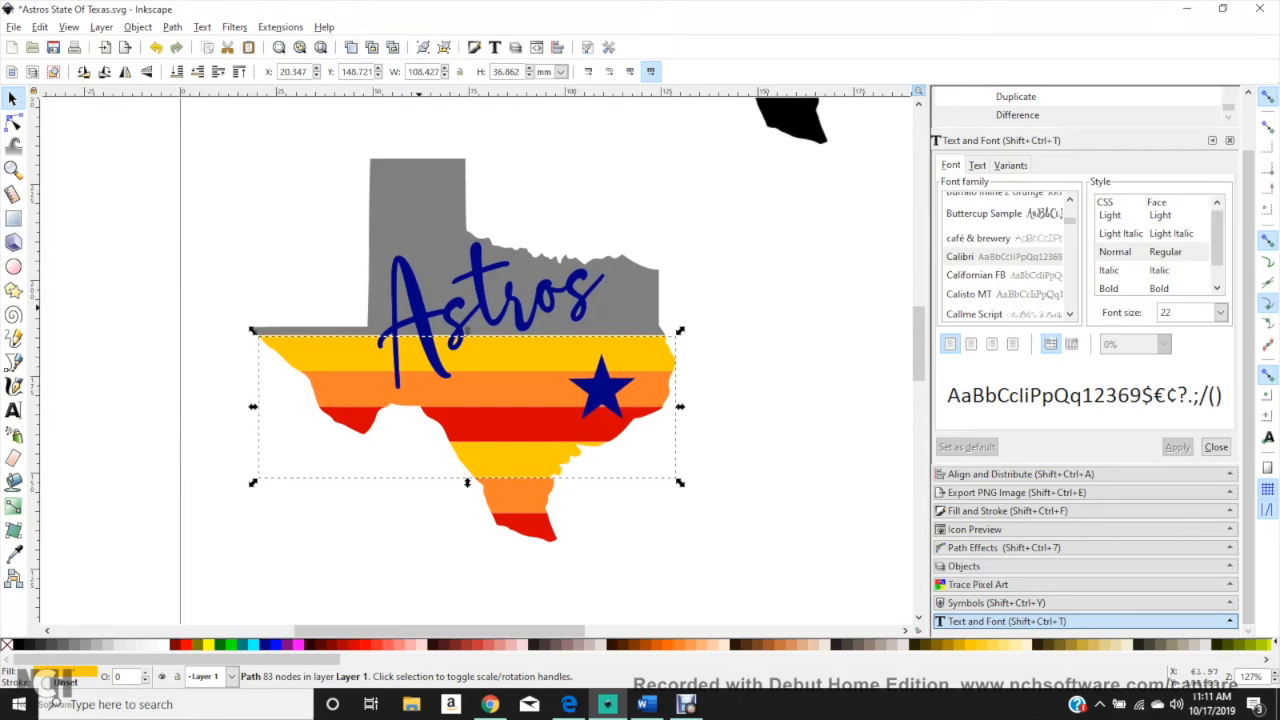
Step: Subtract another duplicate of the merged lettering and star from the orange striped layer with Difference
{"action": "left_click", "coordinate": [466, 330]}
{"action": "right_click", "coordinate": [417, 306]}
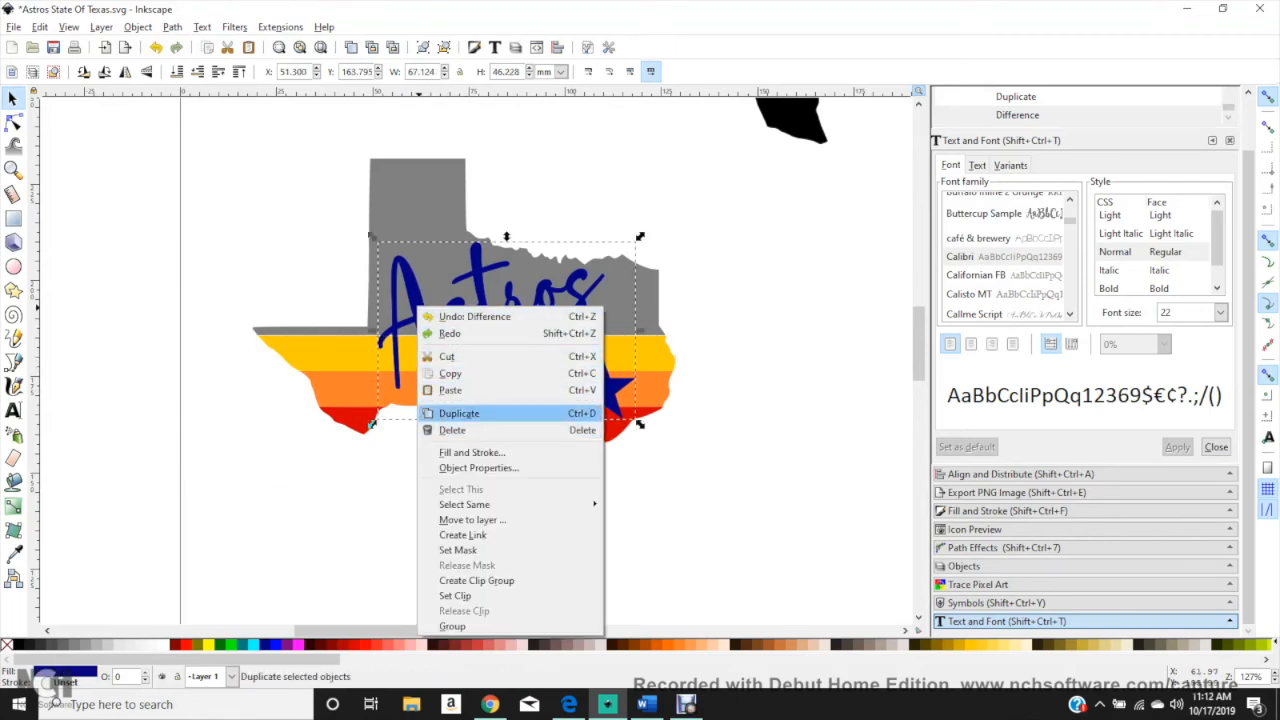
{"action": "left_click", "coordinate": [459, 413]}
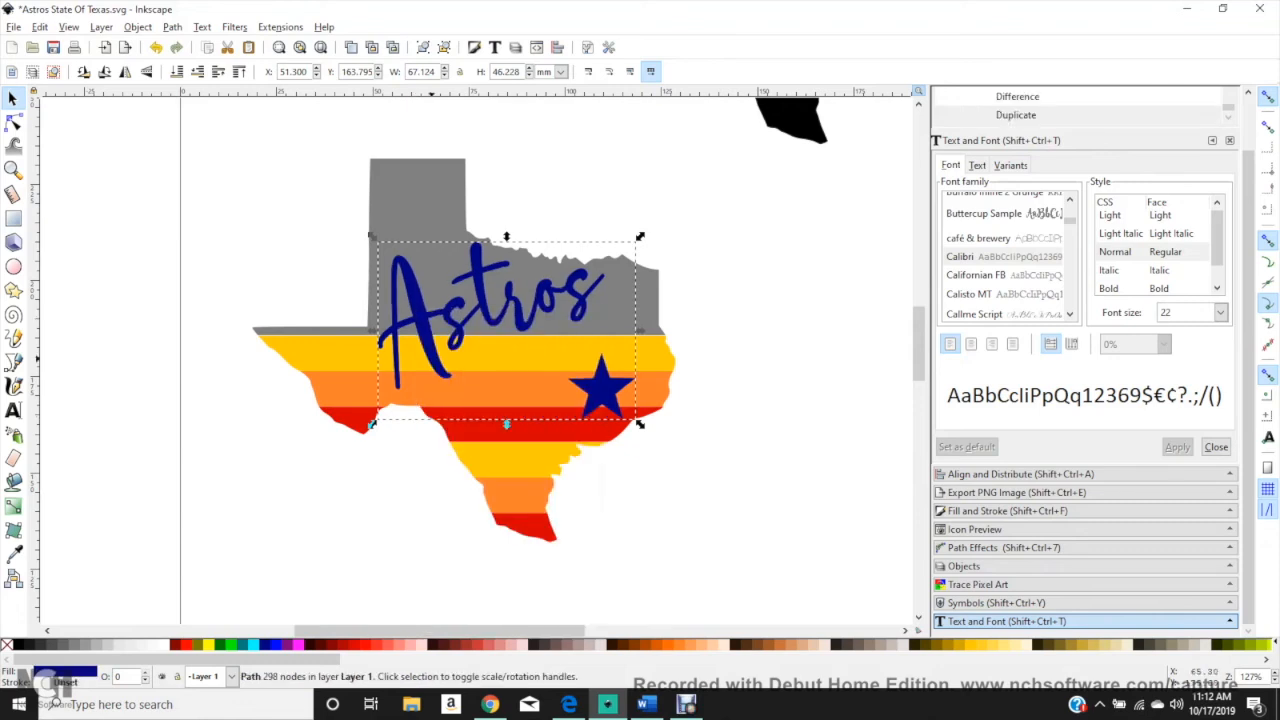
{"action": "key", "text": "shift"}
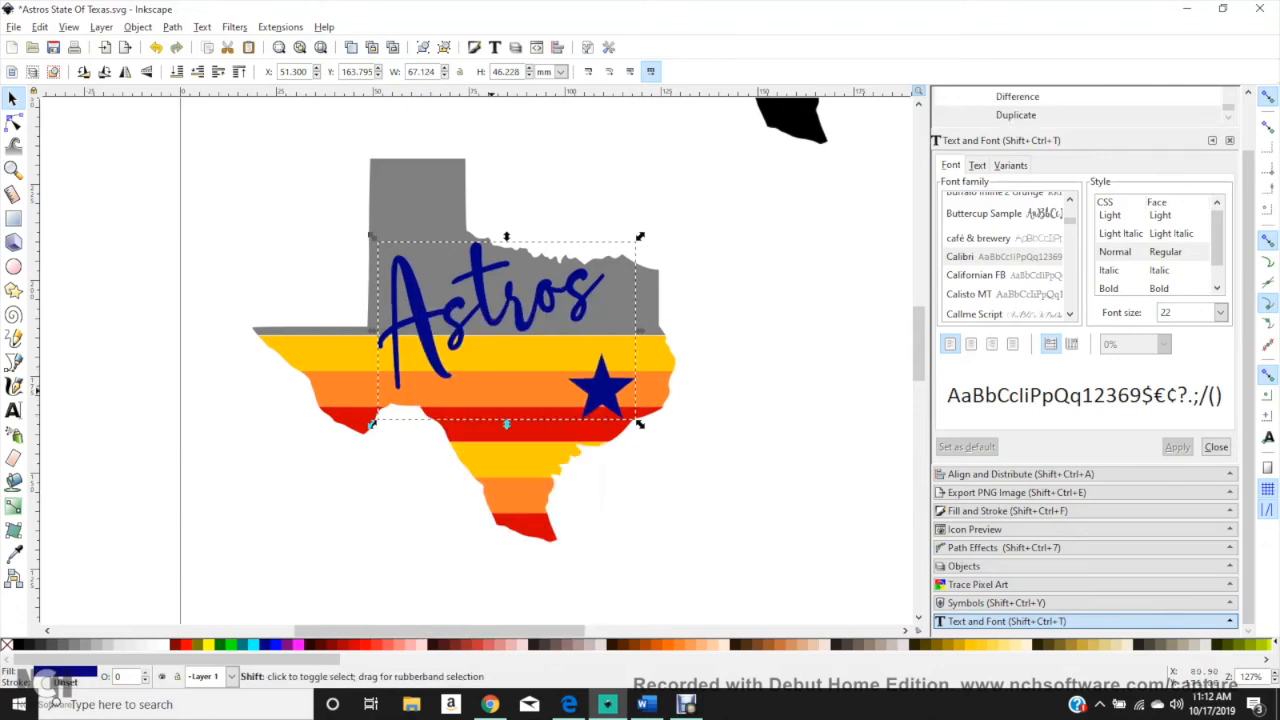
{"action": "left_click", "coordinate": [491, 390], "text": "shift"}
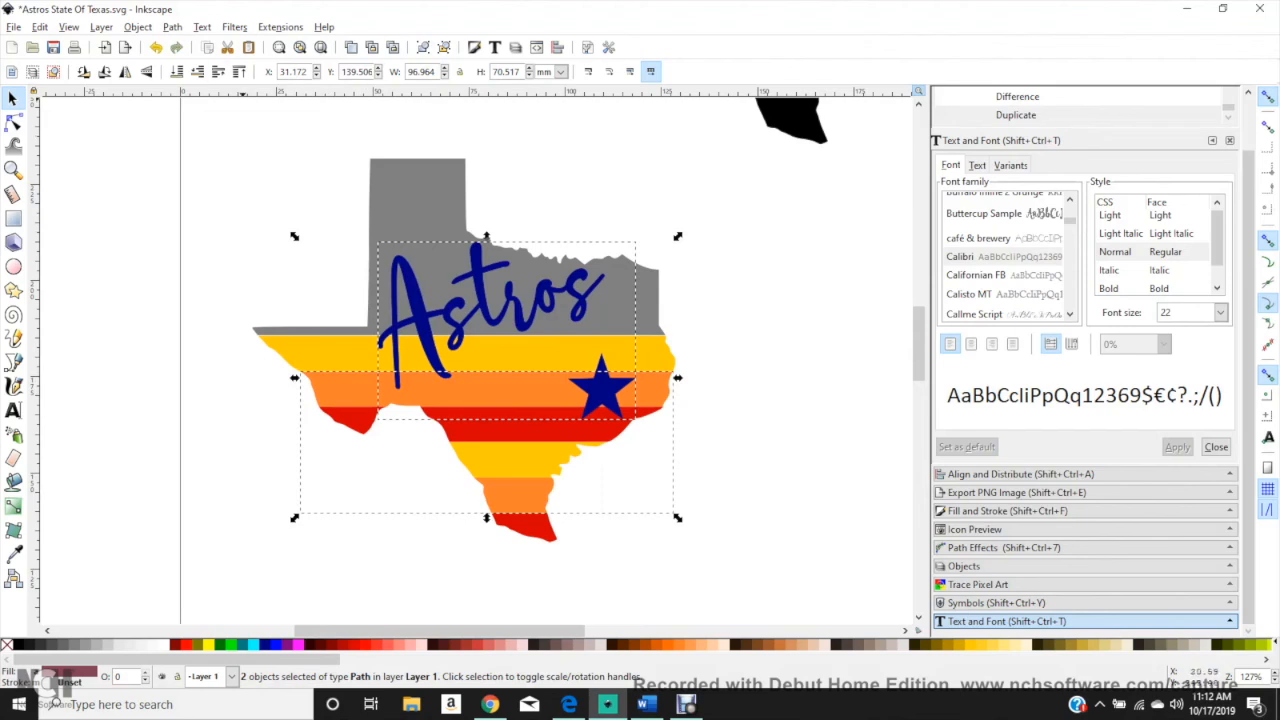
{"action": "left_click", "coordinate": [172, 27]}
{"action": "left_click", "coordinate": [187, 137]}
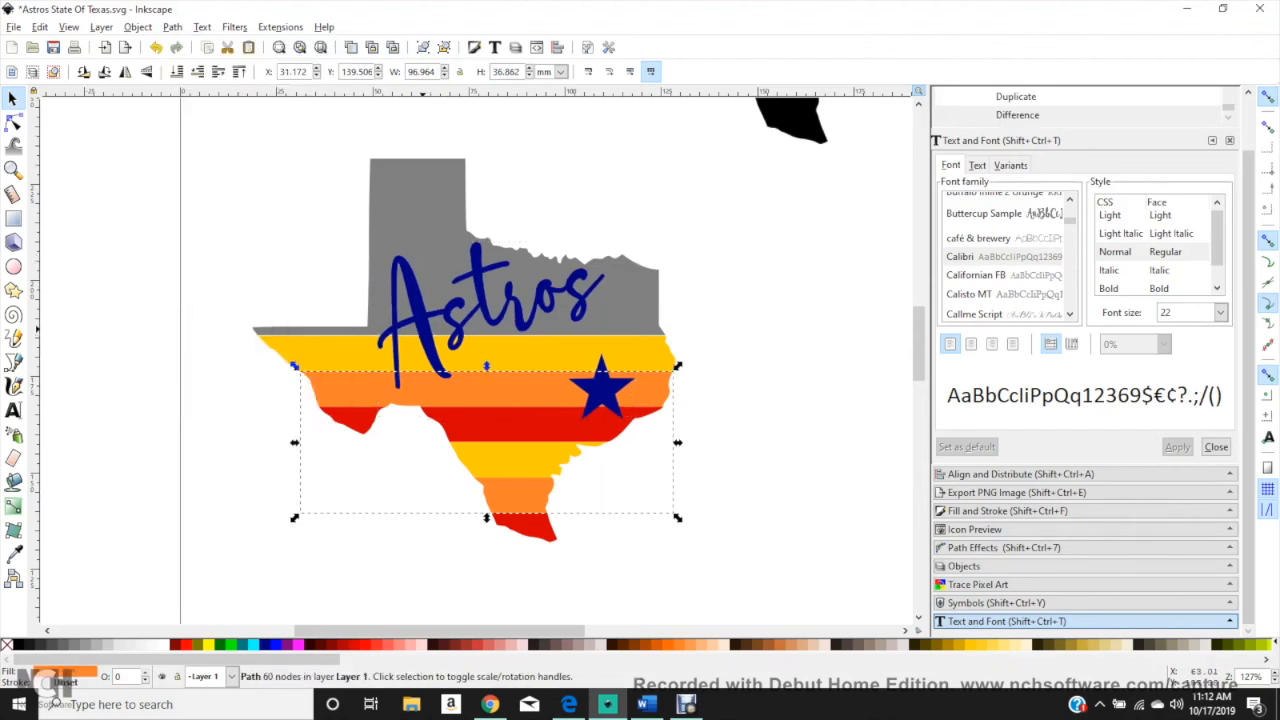
Step: Cut the lettering and star out of the red striped layer using a fresh duplicate and Difference
{"action": "key", "text": "Escape"}
{"action": "left_click", "coordinate": [420, 328]}
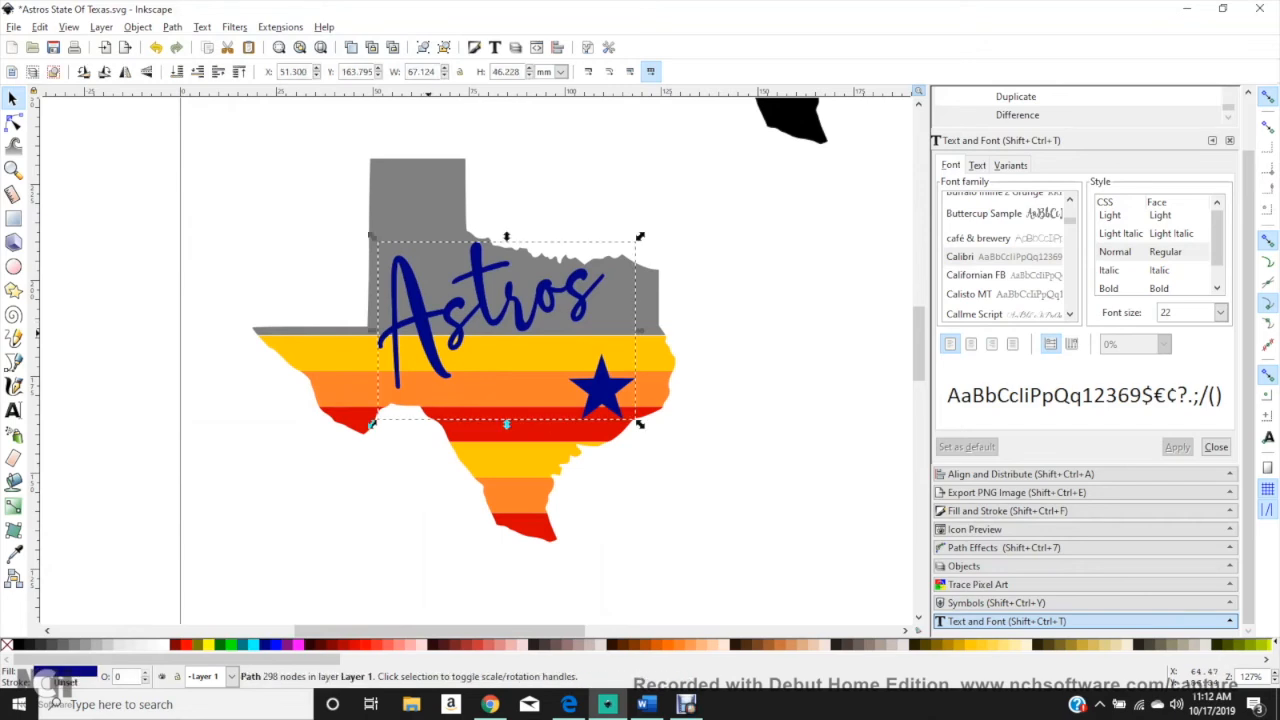
{"action": "right_click", "coordinate": [427, 332]}
{"action": "left_click", "coordinate": [467, 439]}
{"action": "left_click", "coordinate": [590, 427], "text": "shift"}
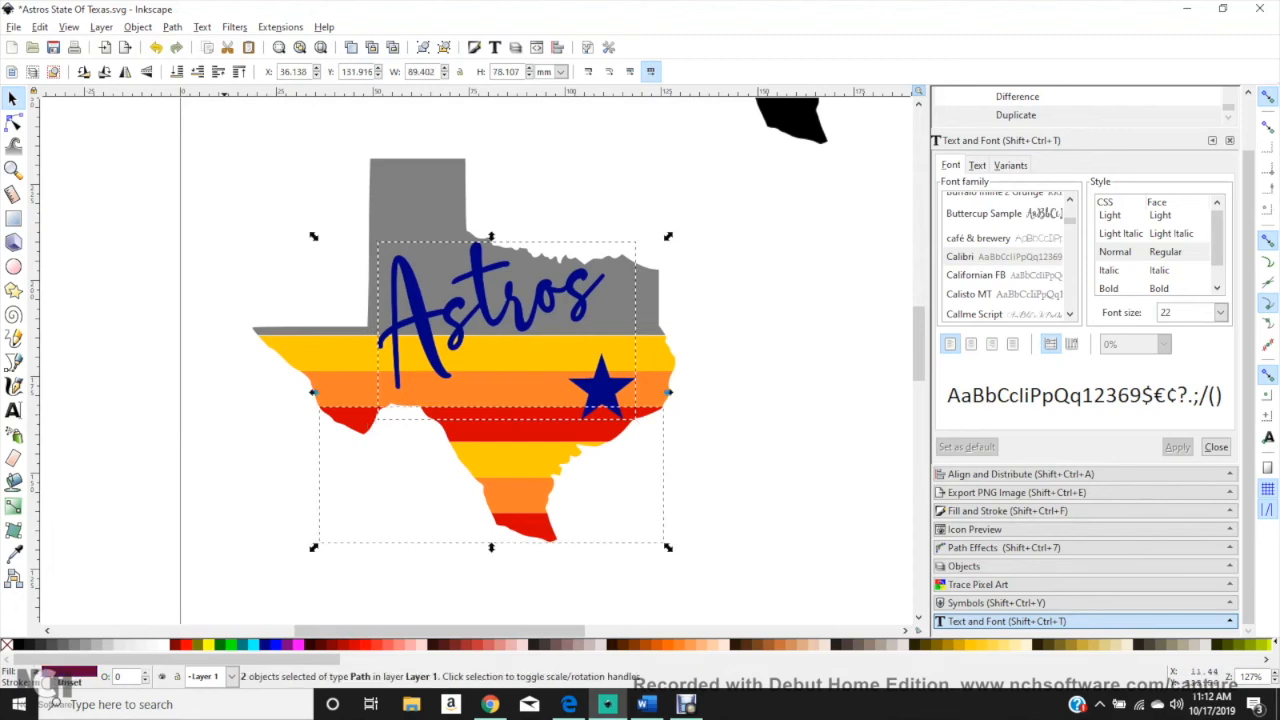
{"action": "left_click", "coordinate": [172, 27]}
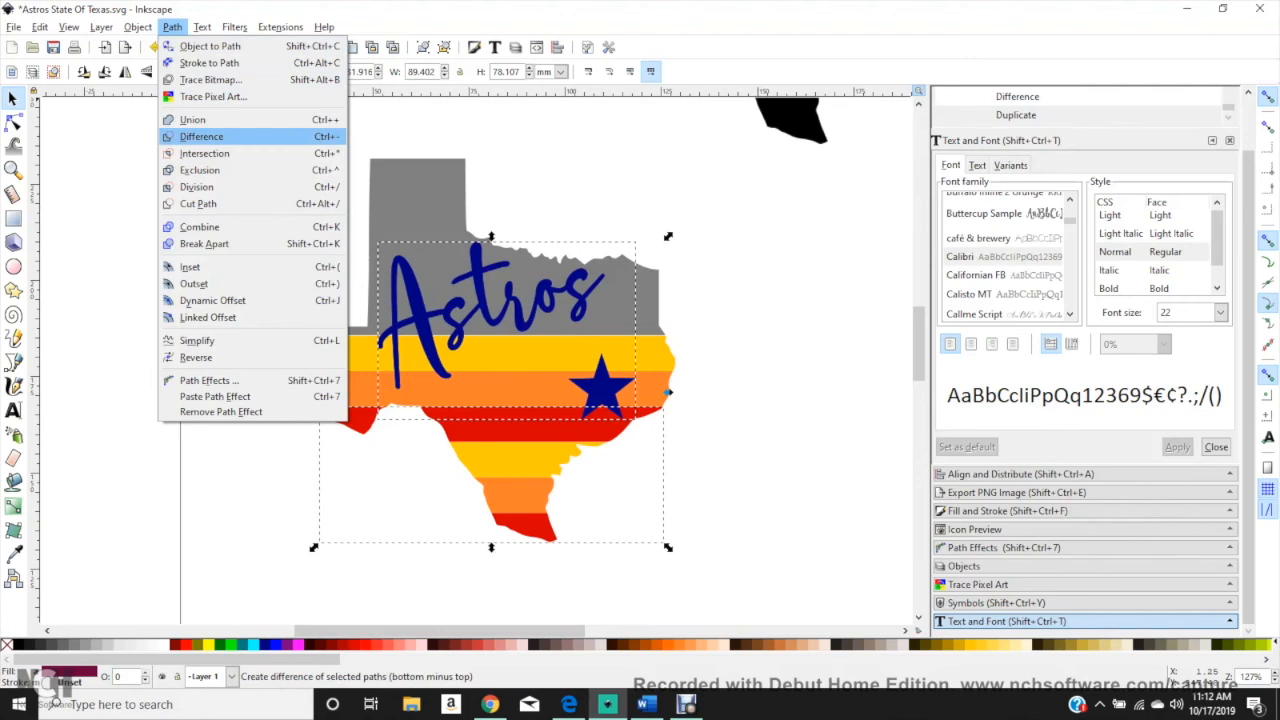
{"action": "left_click", "coordinate": [200, 134]}
Step: Move the remaining navy lettering and star off the Texas design and delete them
{"action": "left_click", "coordinate": [333, 270]}
{"action": "left_click", "coordinate": [416, 294]}
{"action": "left_click_drag", "start_coordinate": [416, 294], "coordinate": [30, 490]}
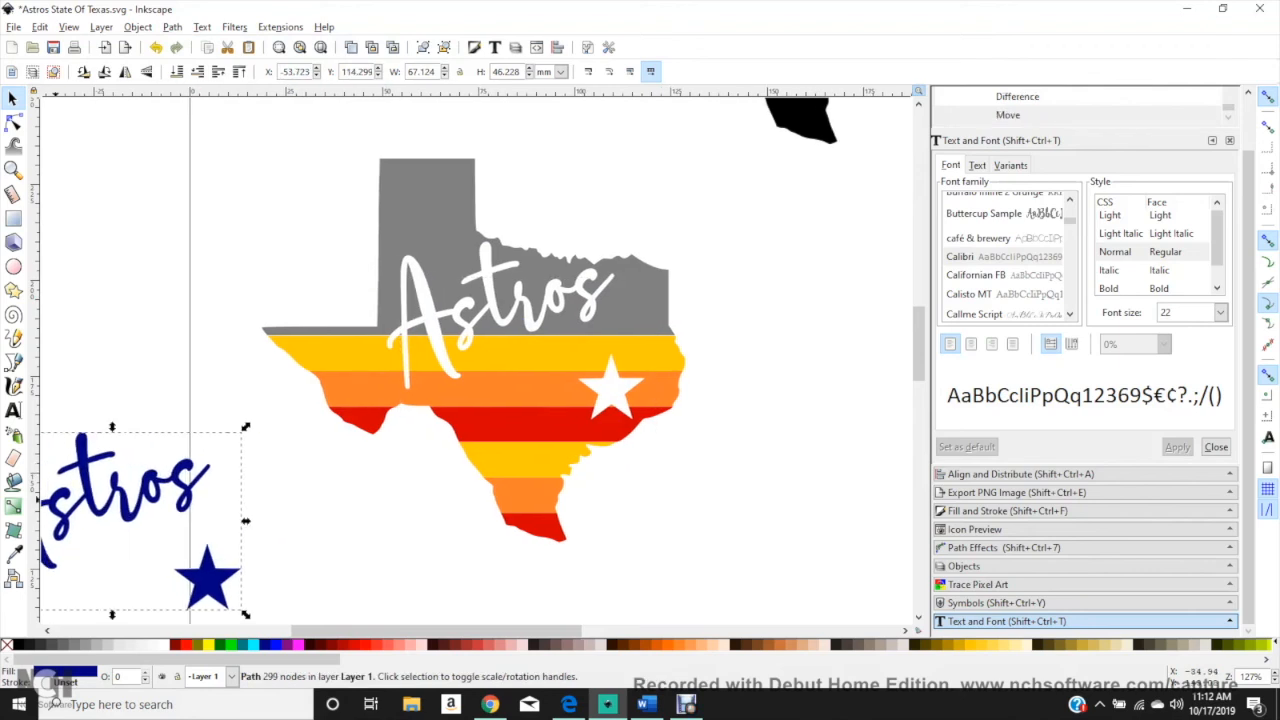
{"action": "key", "text": "Delete"}
Step: Fill the grey upper piece of Texas with white and delete the leftover black Texas shapes beside the design
{"action": "left_click", "coordinate": [402, 240]}
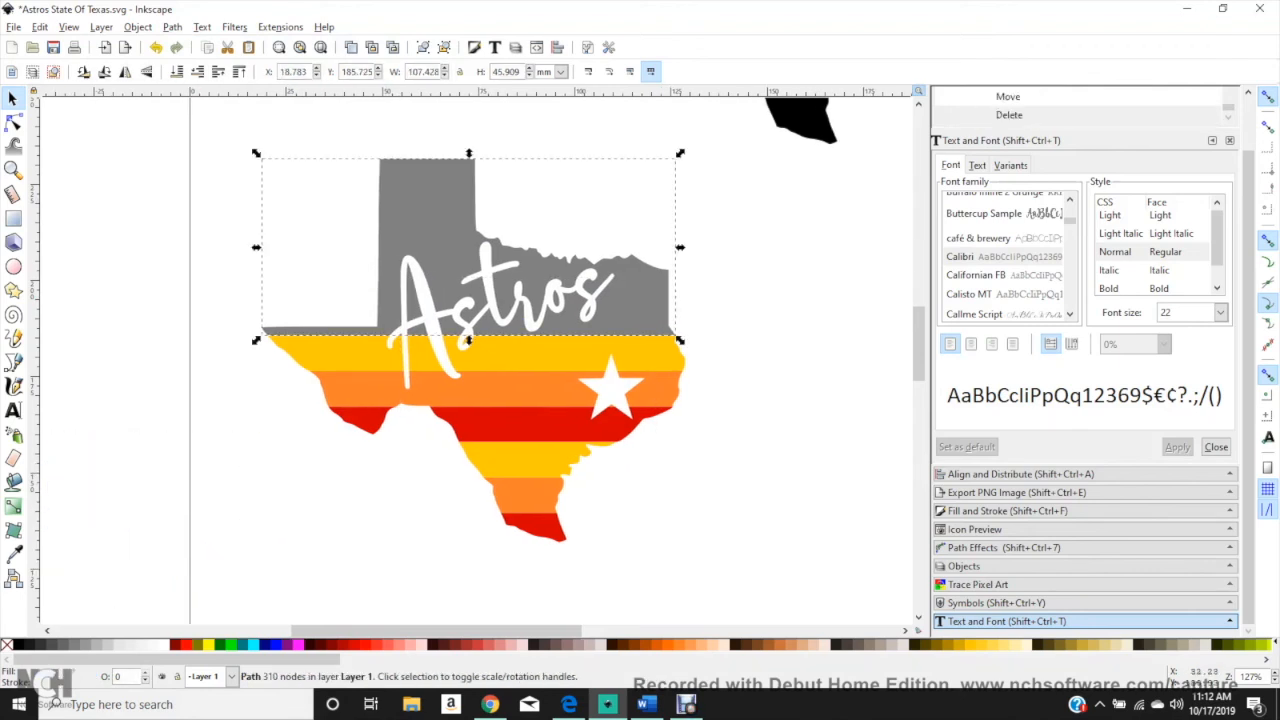
{"action": "left_click", "coordinate": [163, 645]}
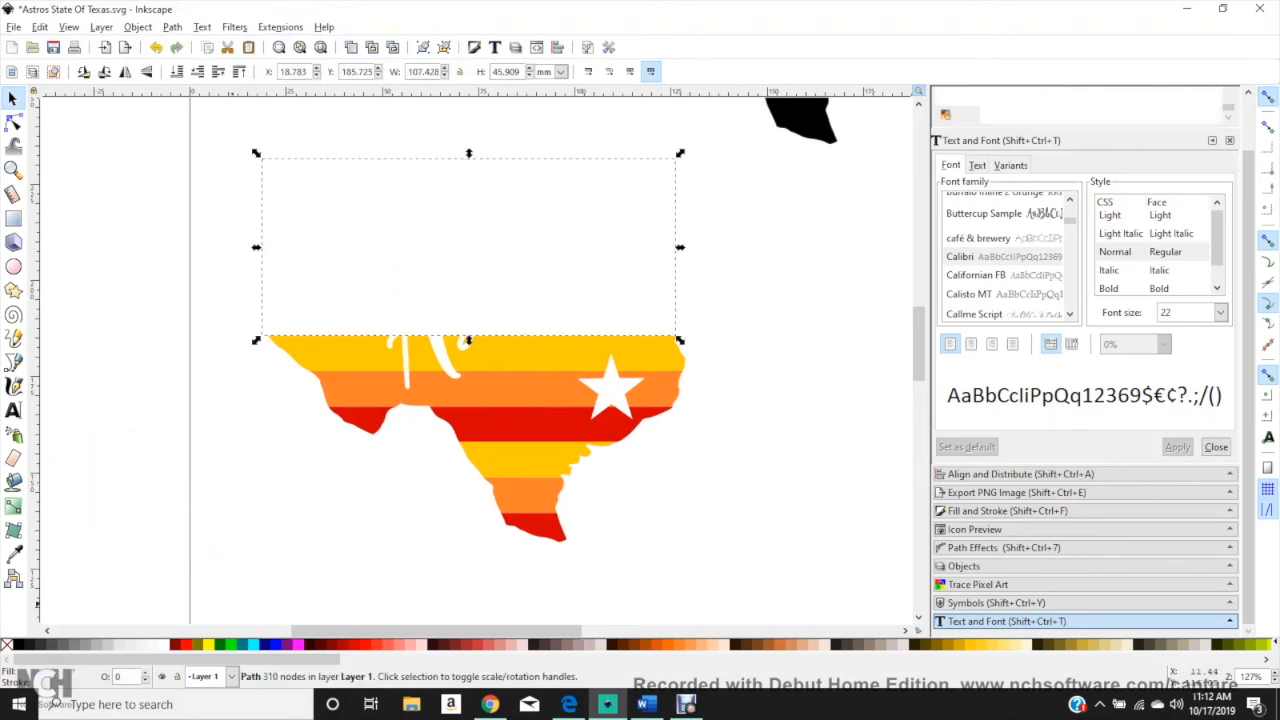
{"action": "key", "text": "Delete"}
{"action": "key", "text": "minus"}
{"action": "key", "text": "minus"}
{"action": "key", "text": "minus"}
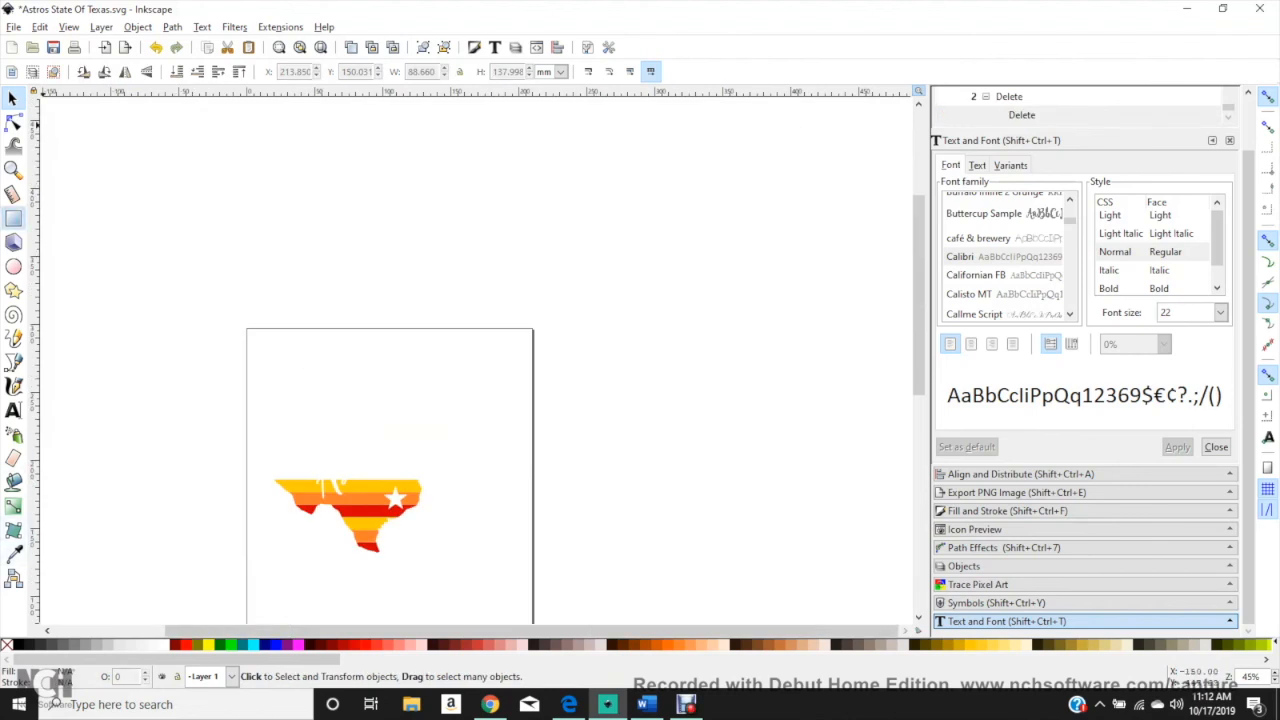
Step: Draw a black background rectangle about 284 by 207 mm and lower it to the bottom behind the design
{"action": "left_click", "coordinate": [13, 218]}
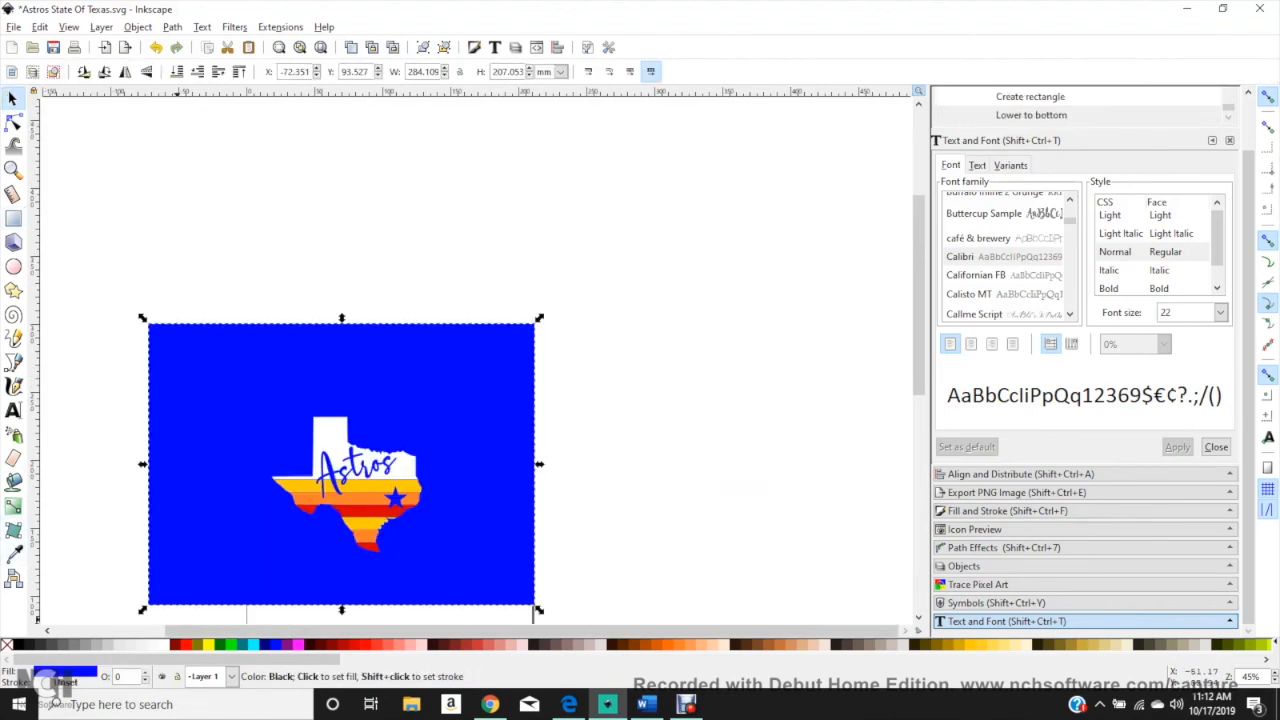
{"action": "left_click", "coordinate": [18, 645]}
{"action": "key", "text": "plus"}
{"action": "key", "text": "plus"}
{"action": "key", "text": "plus"}
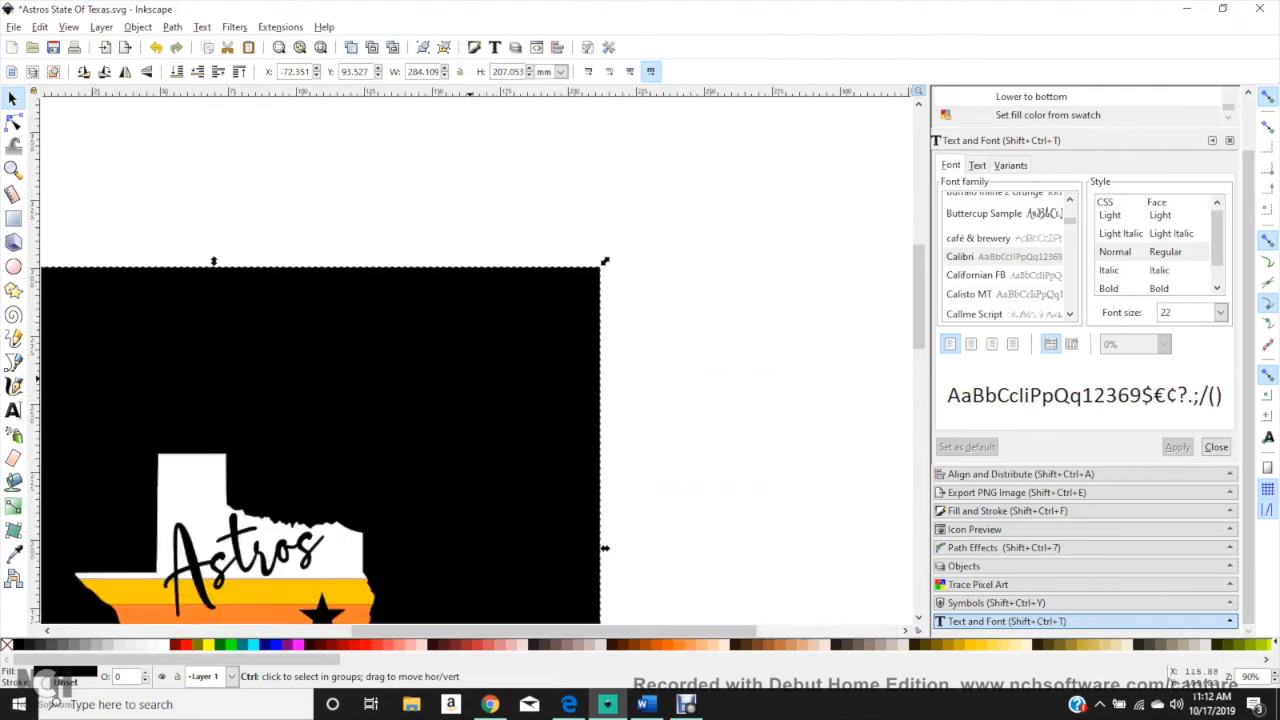
{"action": "left_click_drag", "start_coordinate": [463, 631], "coordinate": [370, 631]}
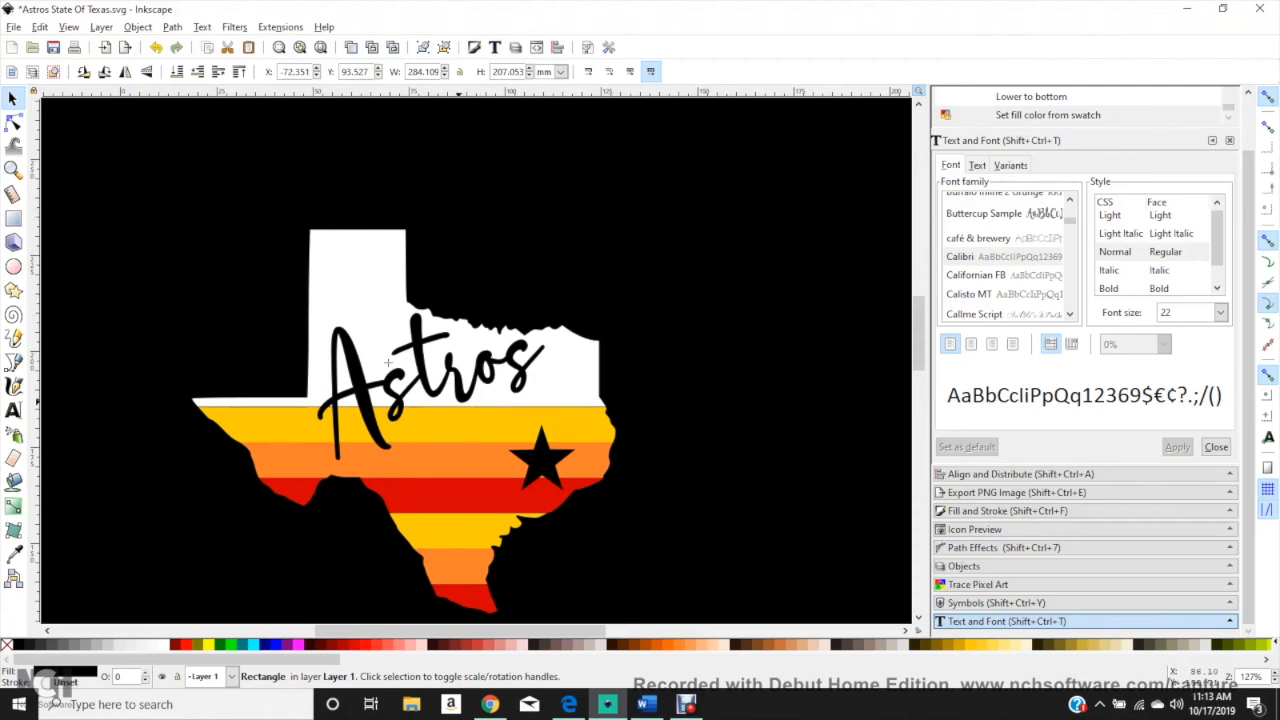
Step: Move the white upper piece higher on the black background and bring the yellow and orange striped layers up beneath it
{"action": "left_click_drag", "start_coordinate": [366, 325], "coordinate": [357, 239]}
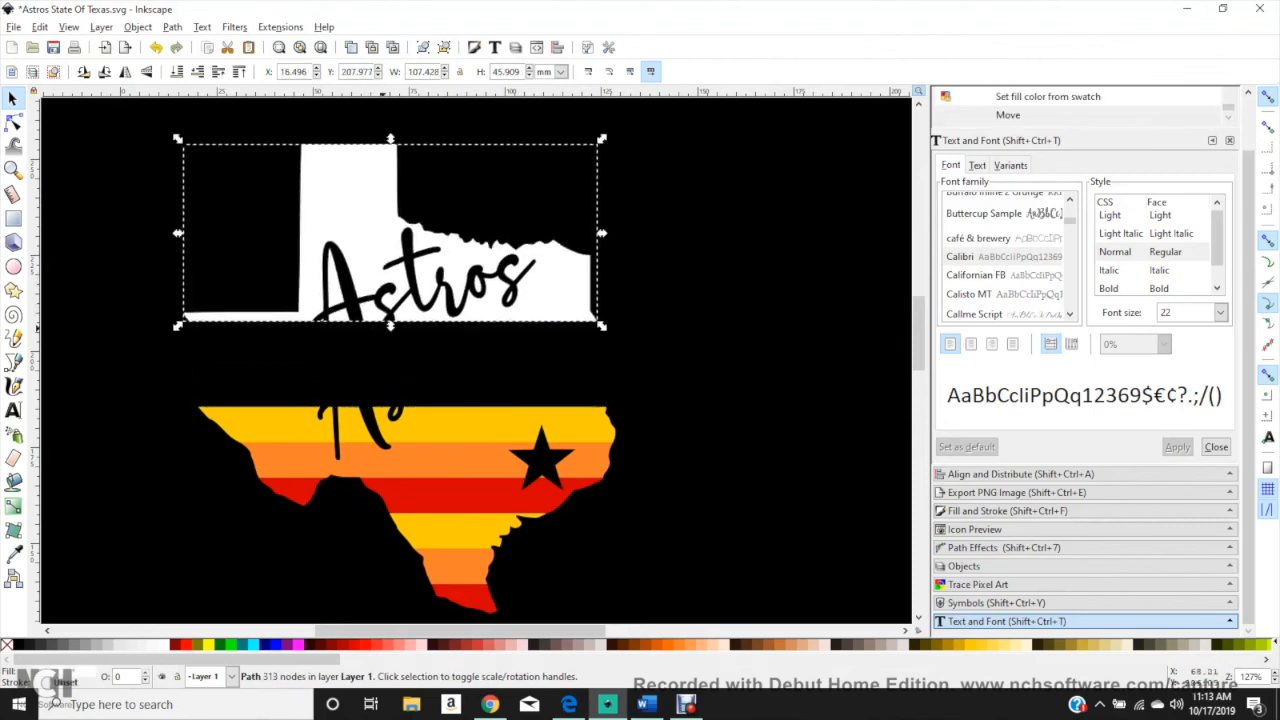
{"action": "left_click_drag", "start_coordinate": [432, 421], "coordinate": [413, 330]}
{"action": "left_click_drag", "start_coordinate": [381, 474], "coordinate": [365, 387]}
{"action": "mouse_move", "coordinate": [410, 440]}
{"action": "left_mouse_down"}
{"action": "mouse_move", "coordinate": [389, 405]}
{"action": "mouse_move", "coordinate": [405, 405]}
{"action": "mouse_move", "coordinate": [420, 441]}
{"action": "mouse_move", "coordinate": [410, 444]}
{"action": "left_mouse_up"}
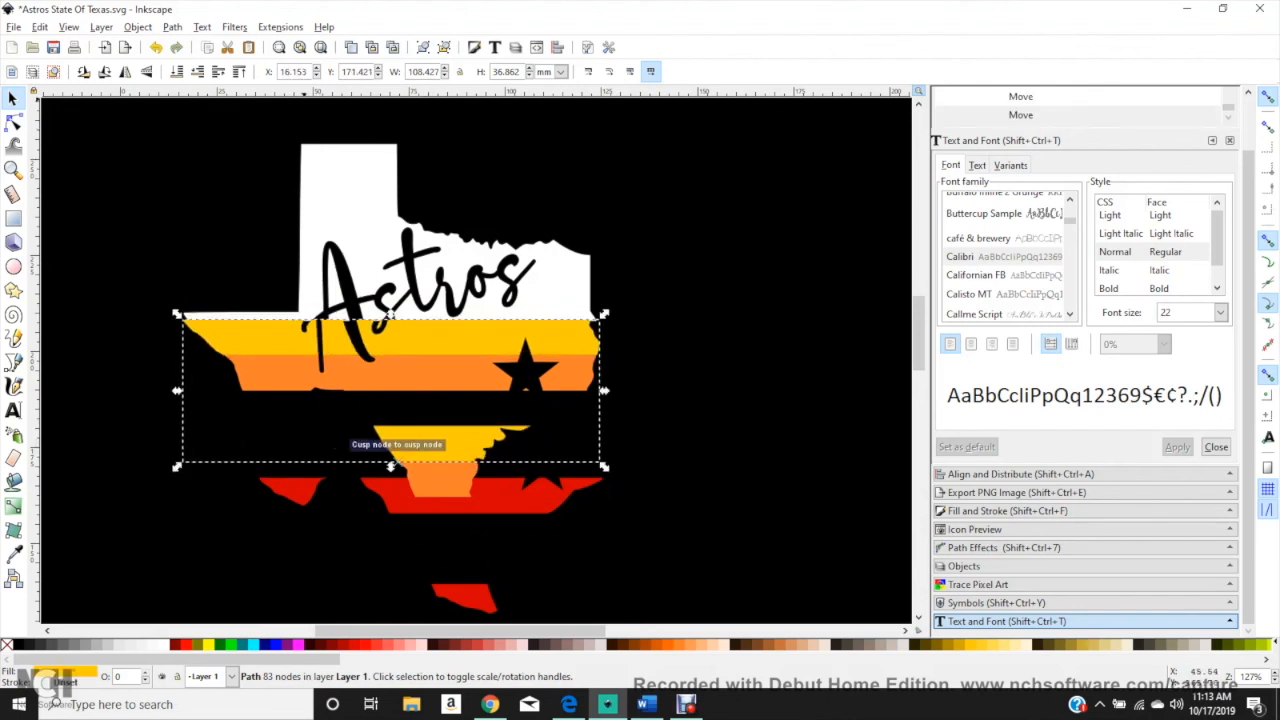
Step: Fine-align the yellow and orange layers under the white piece and move the red striped layer up into place
{"action": "left_click", "coordinate": [316, 69]}
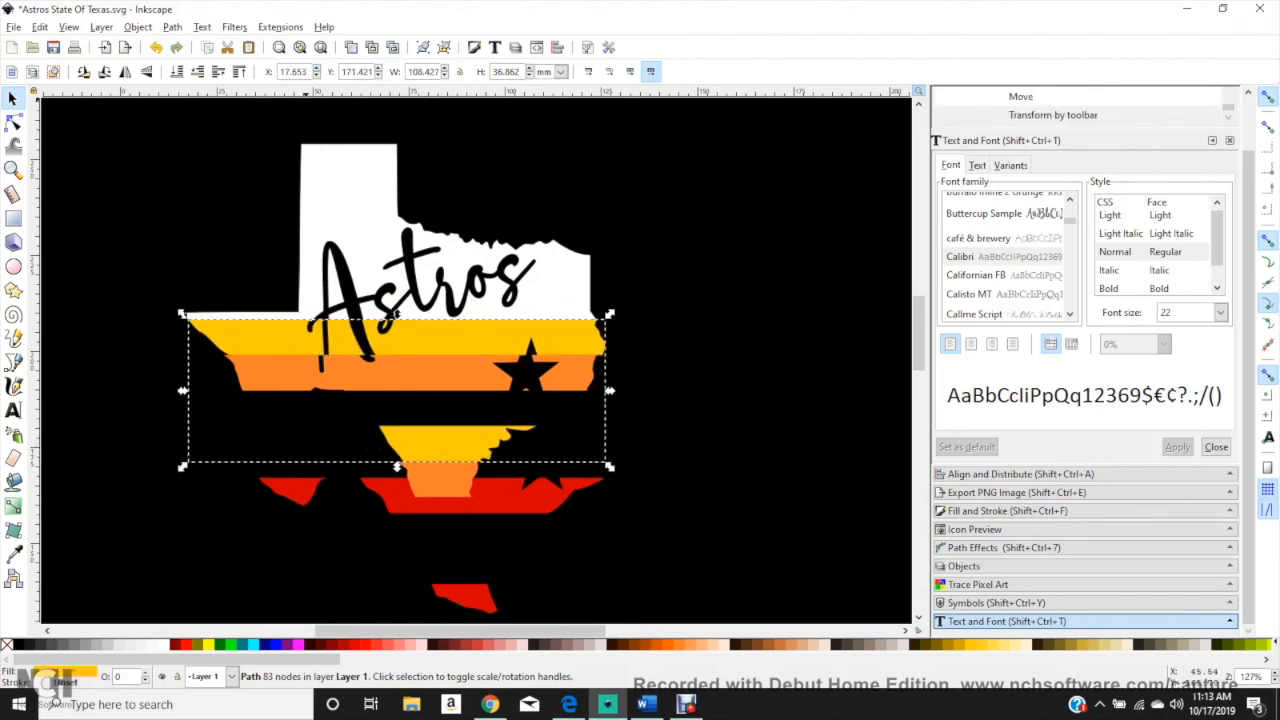
{"action": "left_click_drag", "start_coordinate": [394, 312], "coordinate": [406, 366]}
{"action": "left_click", "coordinate": [398, 367]}
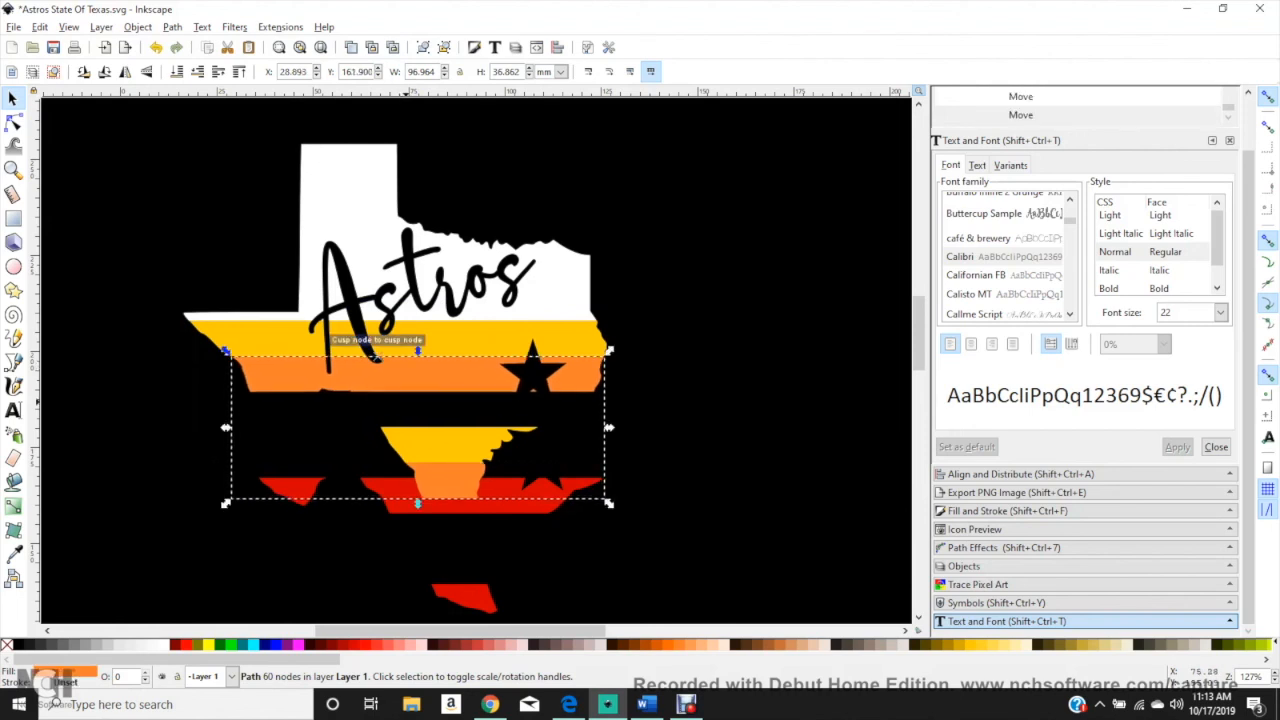
{"action": "left_click", "coordinate": [432, 343]}
{"action": "left_click_drag", "start_coordinate": [432, 495], "coordinate": [424, 411]}
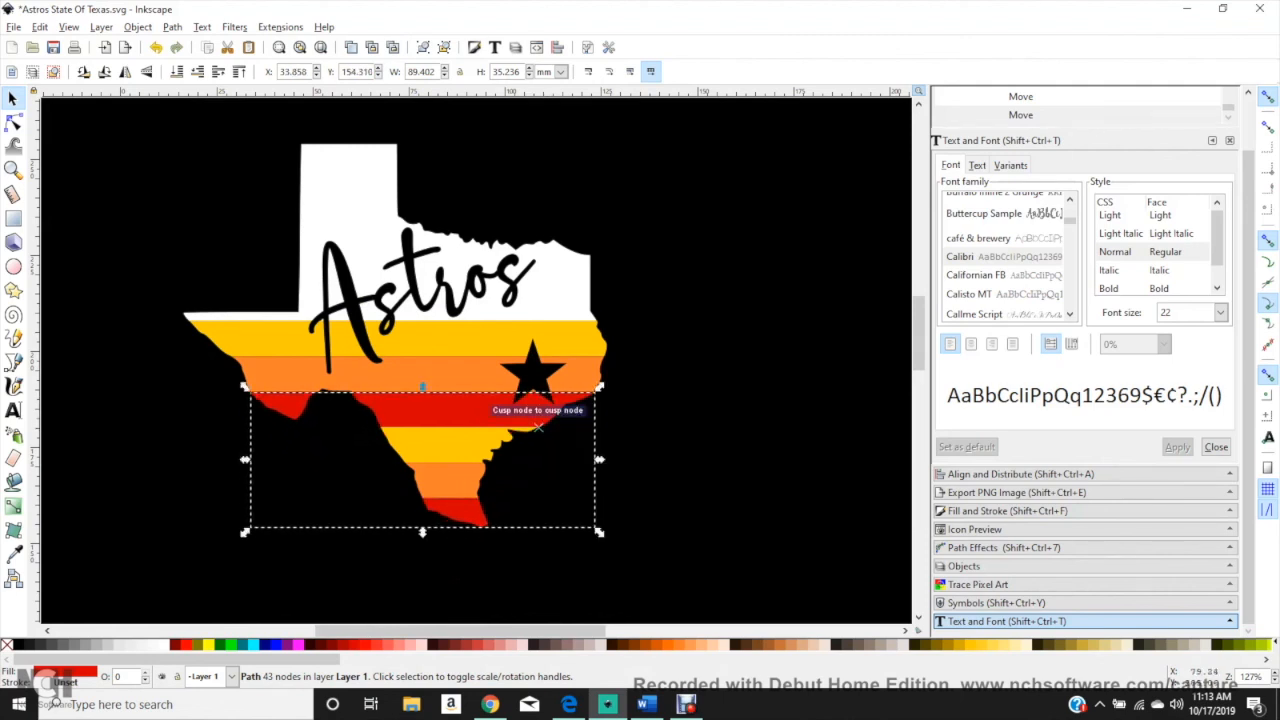
Step: Select the white, yellow, orange and red layers one after another to examine the separate pieces
{"action": "left_click", "coordinate": [387, 325]}
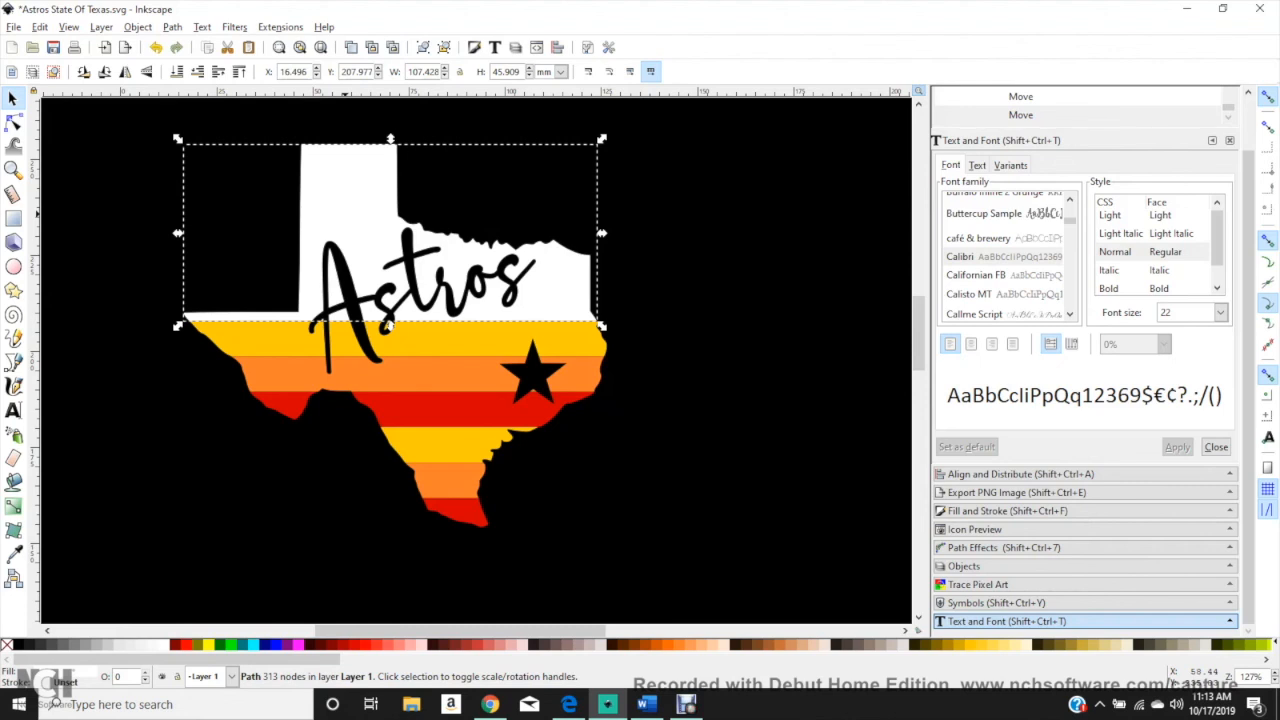
{"action": "left_click", "coordinate": [435, 335]}
{"action": "left_click_drag", "start_coordinate": [435, 335], "coordinate": [396, 316]}
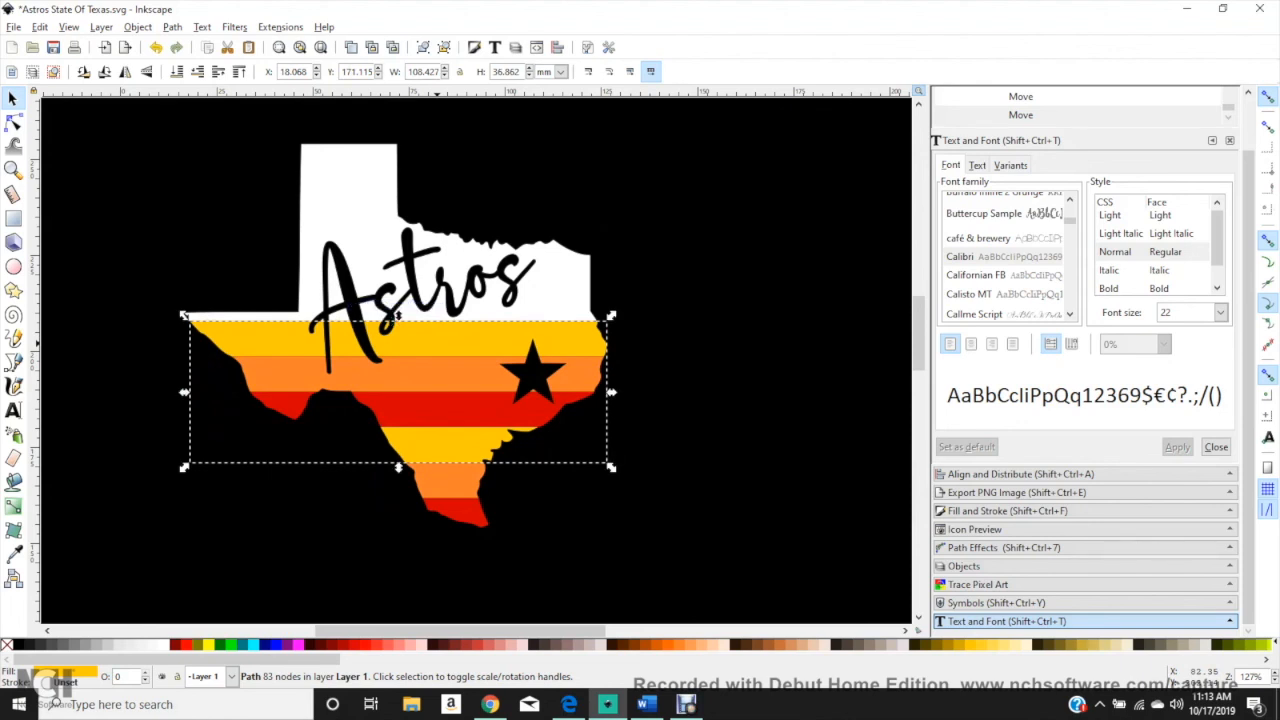
{"action": "left_click", "coordinate": [439, 379]}
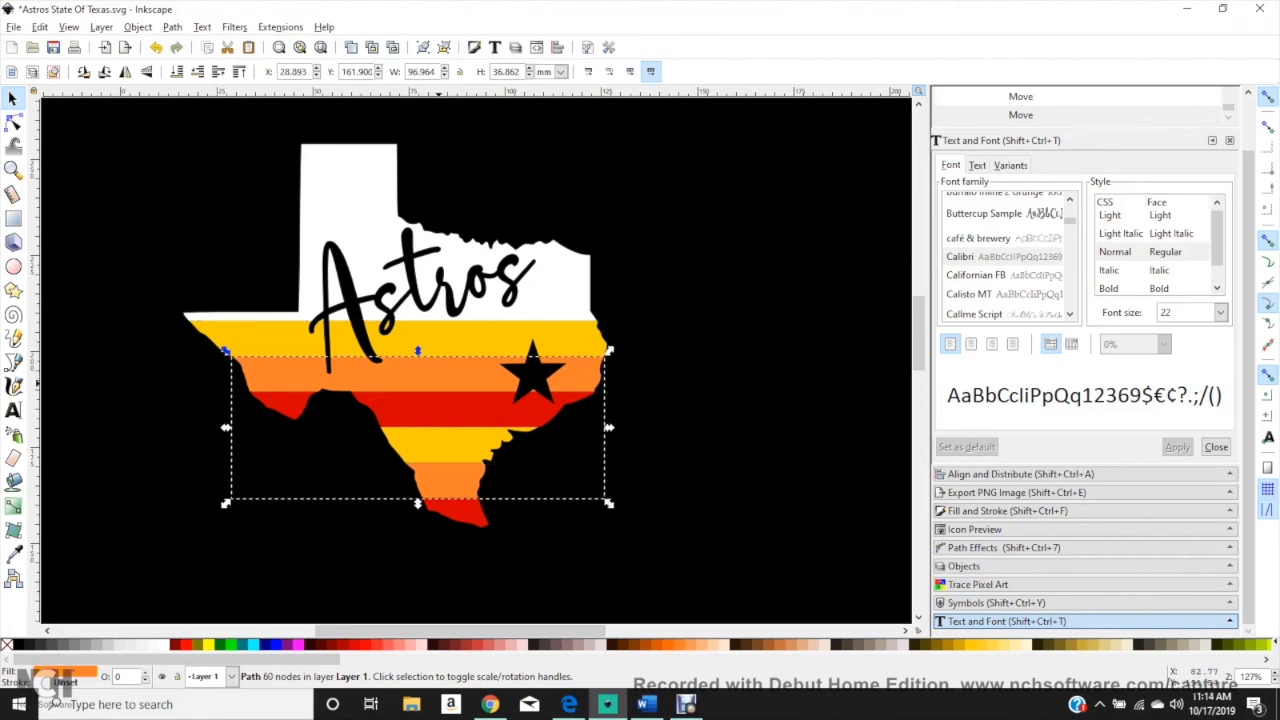
{"action": "left_click", "coordinate": [438, 409]}
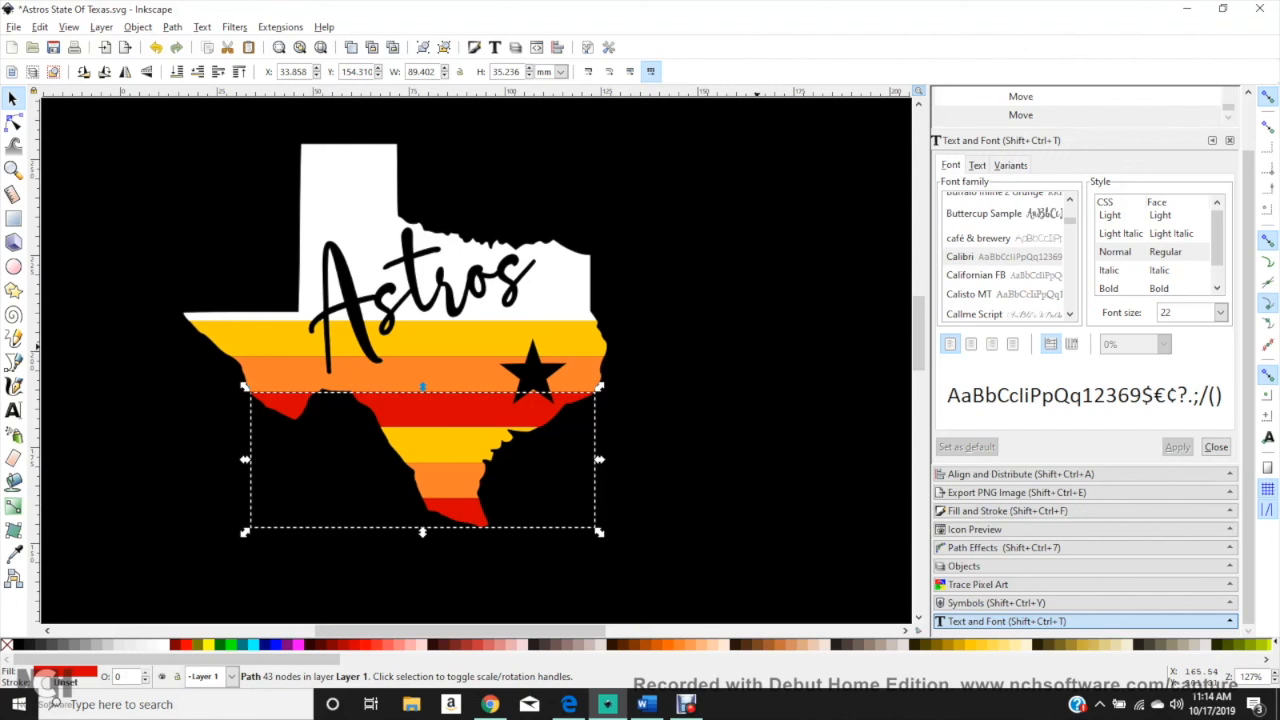
Step: Replace the black background with a new black rectangle about 286 by 197 mm and lower it to the bottom
{"action": "scroll", "coordinate": [721, 309], "scroll_direction": "down", "scroll_amount": 2}
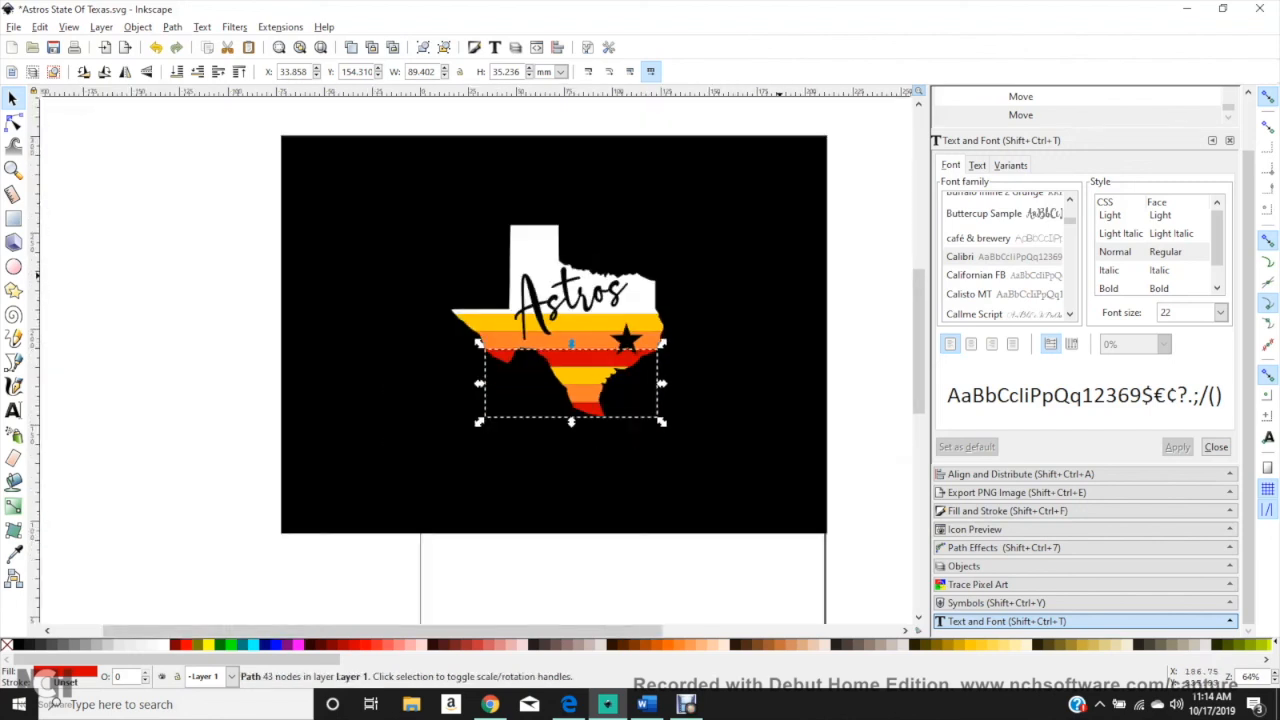
{"action": "left_click", "coordinate": [779, 276]}
{"action": "left_click_drag", "start_coordinate": [741, 300], "coordinate": [765, 282]}
{"action": "key", "text": "Delete"}
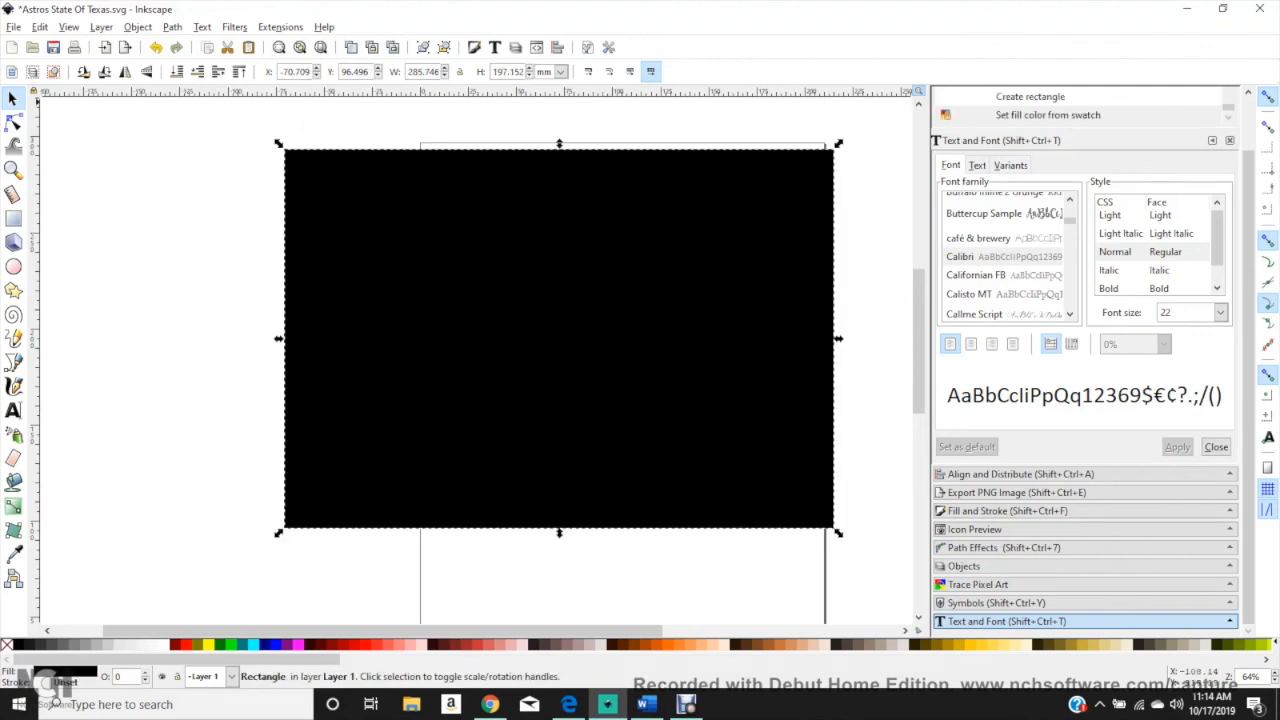
{"action": "left_click", "coordinate": [177, 72]}
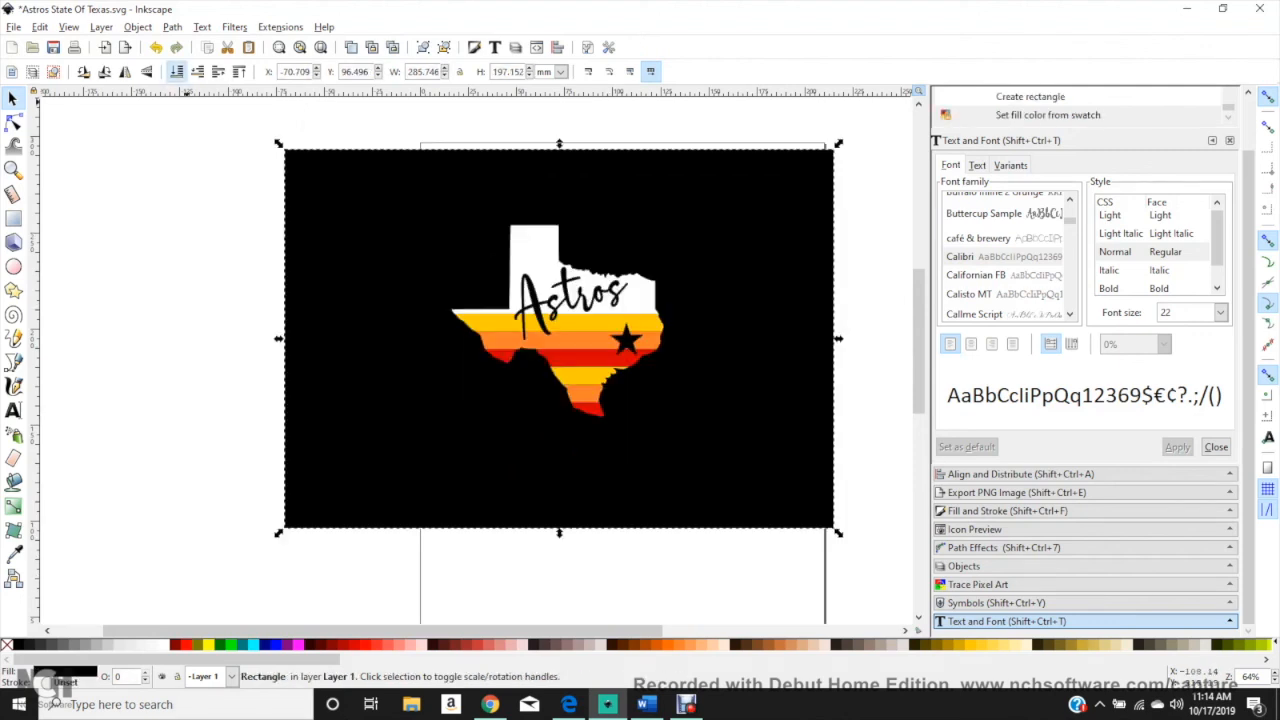
{"action": "scroll", "coordinate": [650, 478], "scroll_direction": "up", "scroll_amount": 2}
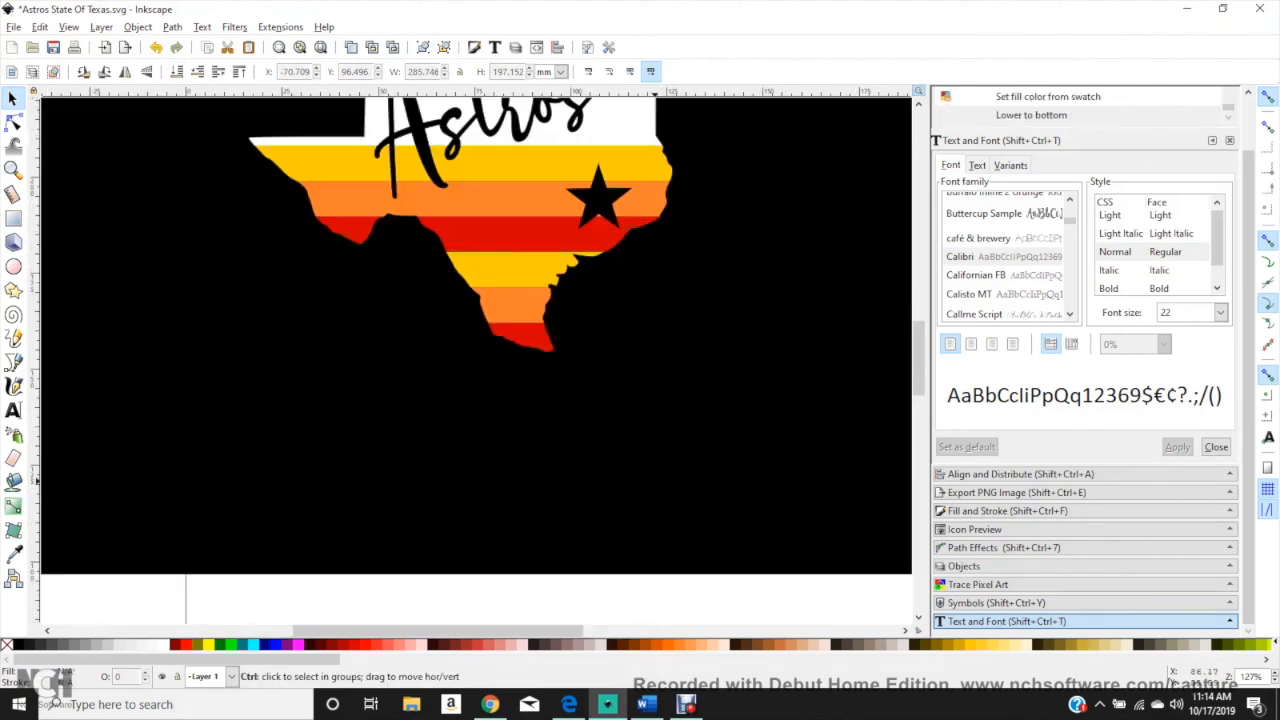
{"action": "scroll", "coordinate": [476, 476], "scroll_direction": "up", "scroll_amount": 5}
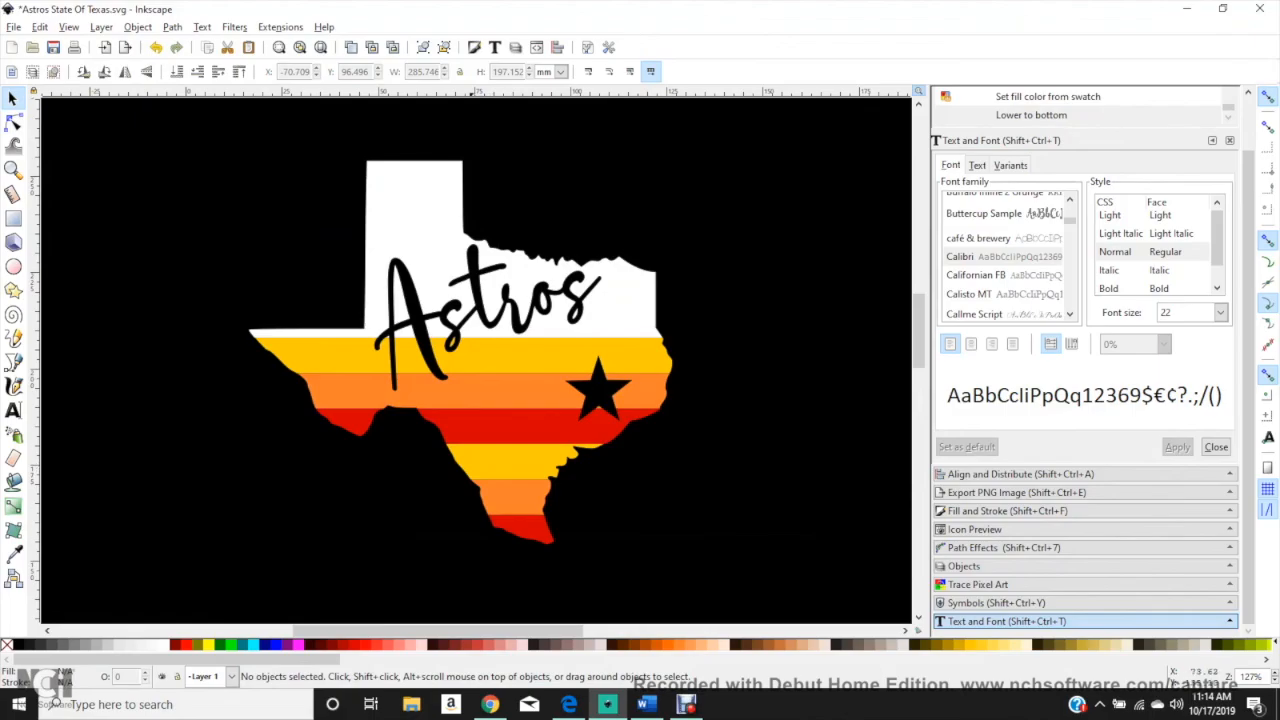